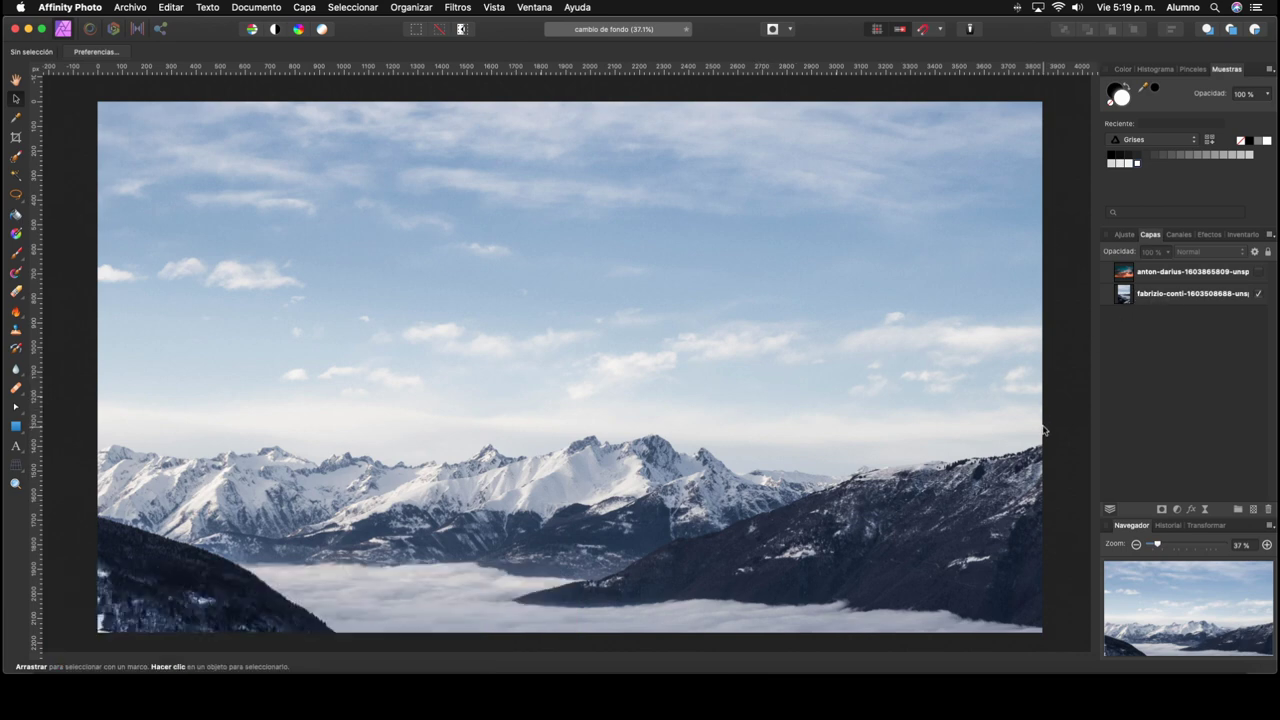
Briefly show and re-hide the sunset sky layer, then select the fabrizio-conti mountain photo layer
left_click(1259, 271)
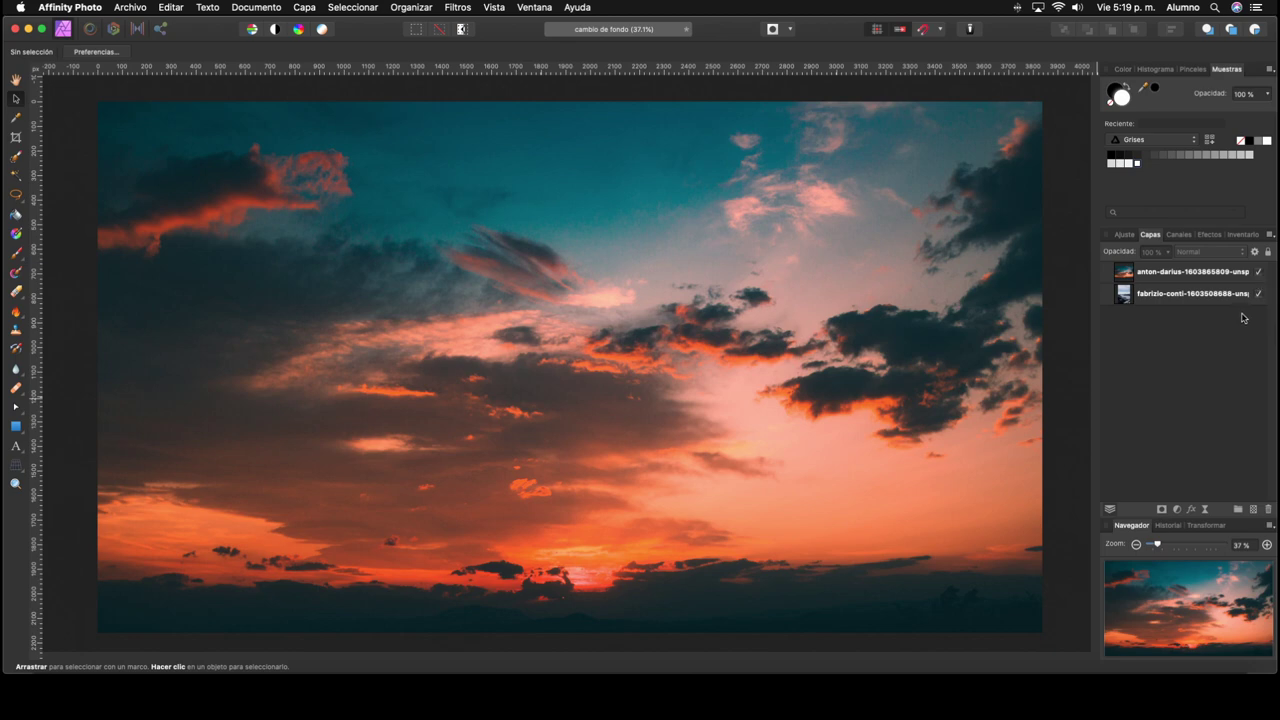
left_click(1260, 271)
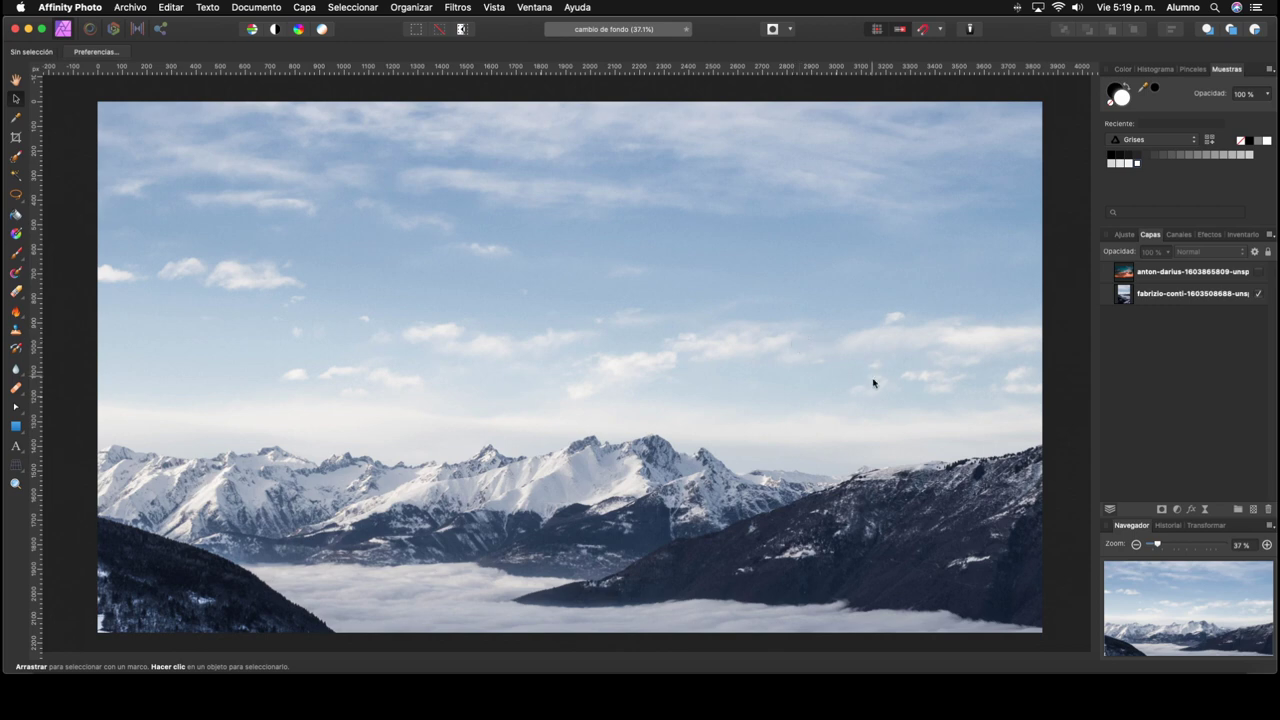
left_click(1165, 293)
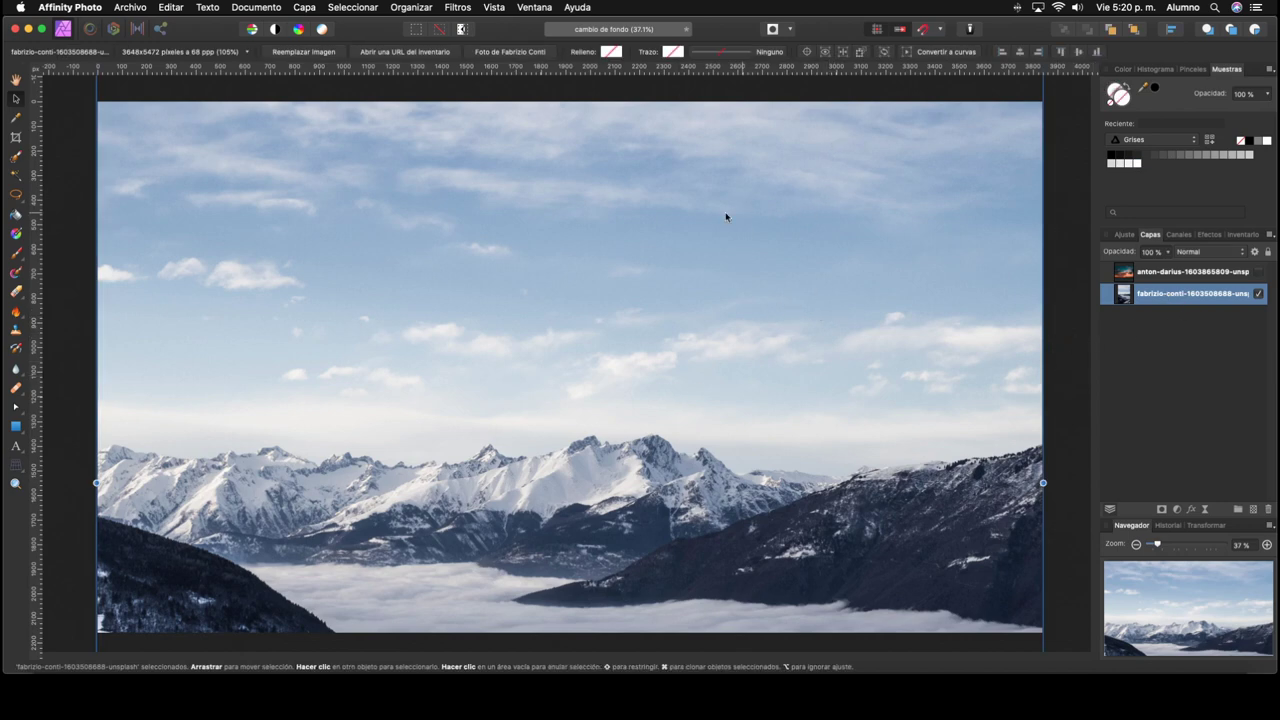
Set up the Selection Brush with Soft Edges and a 331 px width
left_click(17, 157)
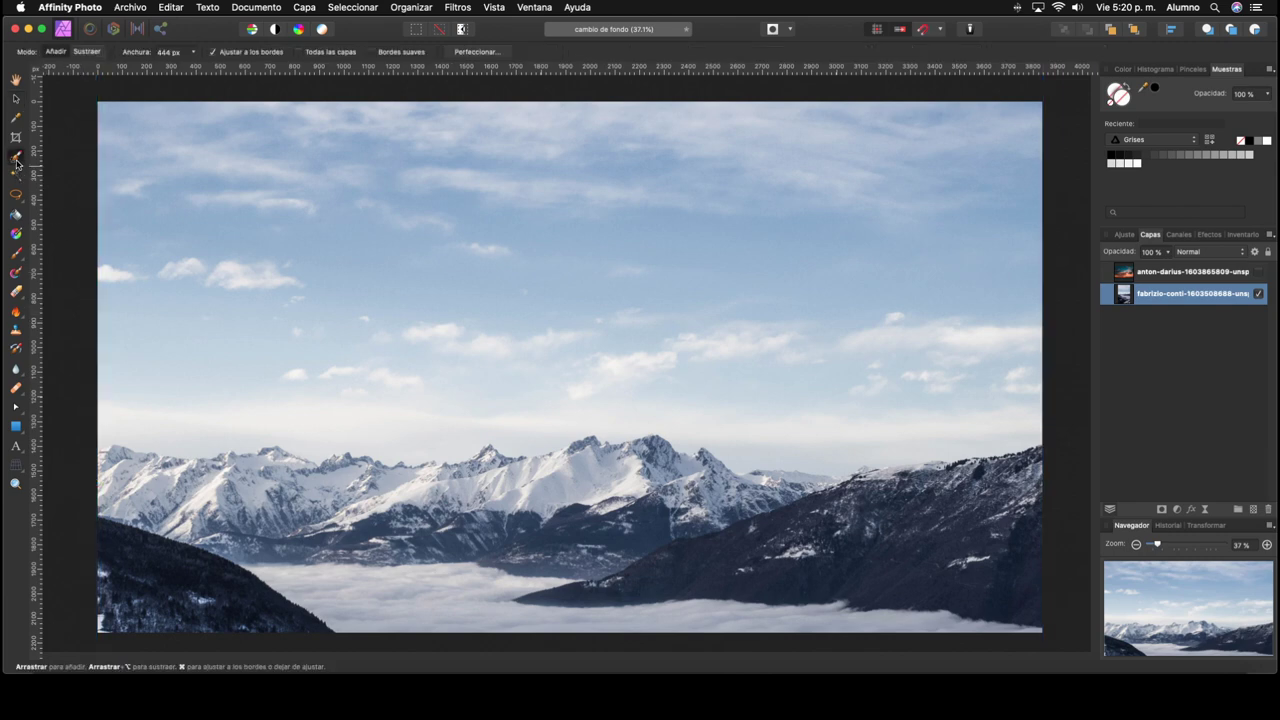
left_click(372, 52)
left_click_drag(290, 255, 335, 255)
left_click_drag(335, 255, 235, 255)
Zoom in on the left end of the ridge, shrink the brush, and switch it to Subtract
left_click_drag(1156, 544, 1197, 545)
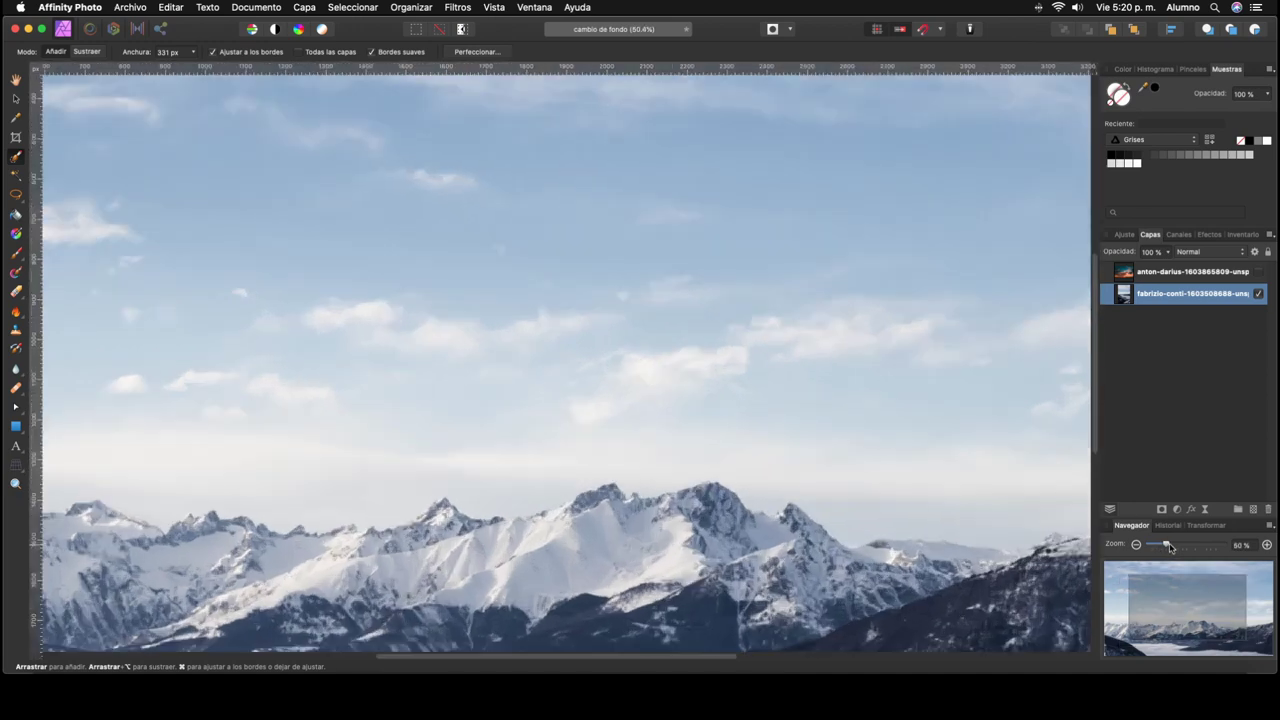
scroll(600, 314, "down", 5)
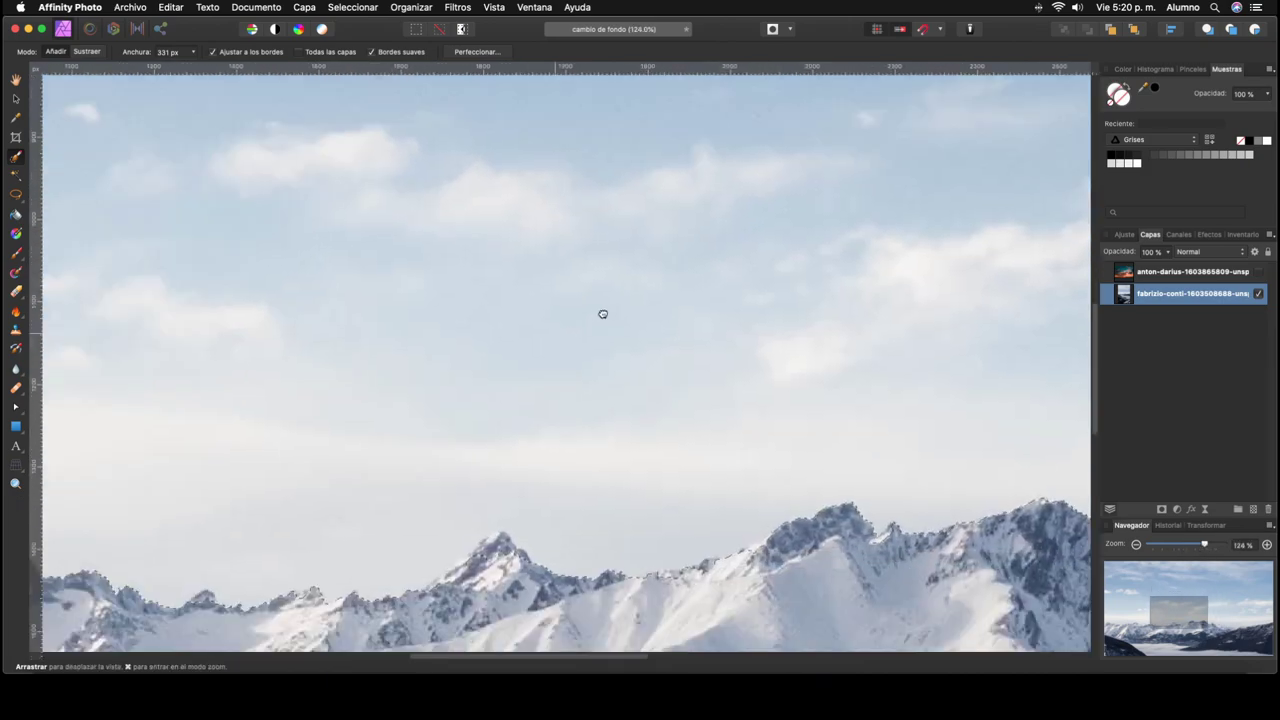
scroll(706, 257, "down", 3)
scroll(375, 394, "left", 3)
scroll(375, 394, "up", 3)
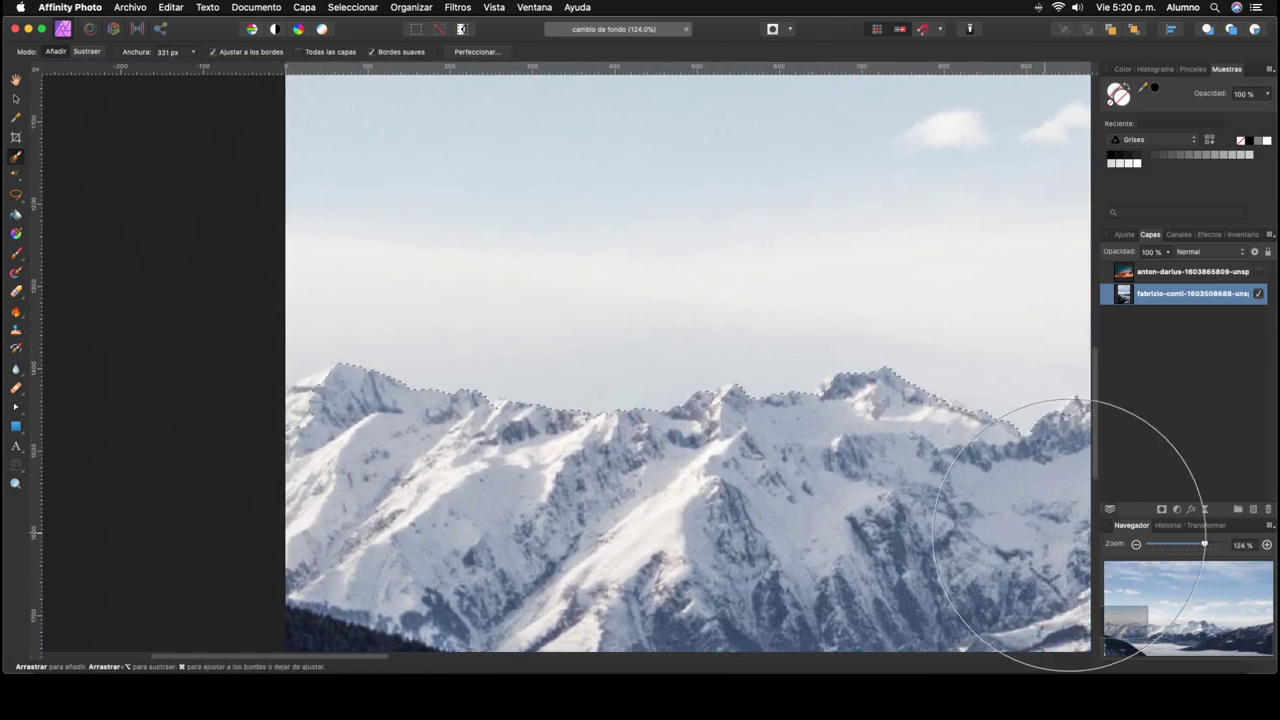
left_click_drag(1205, 544, 1206, 545)
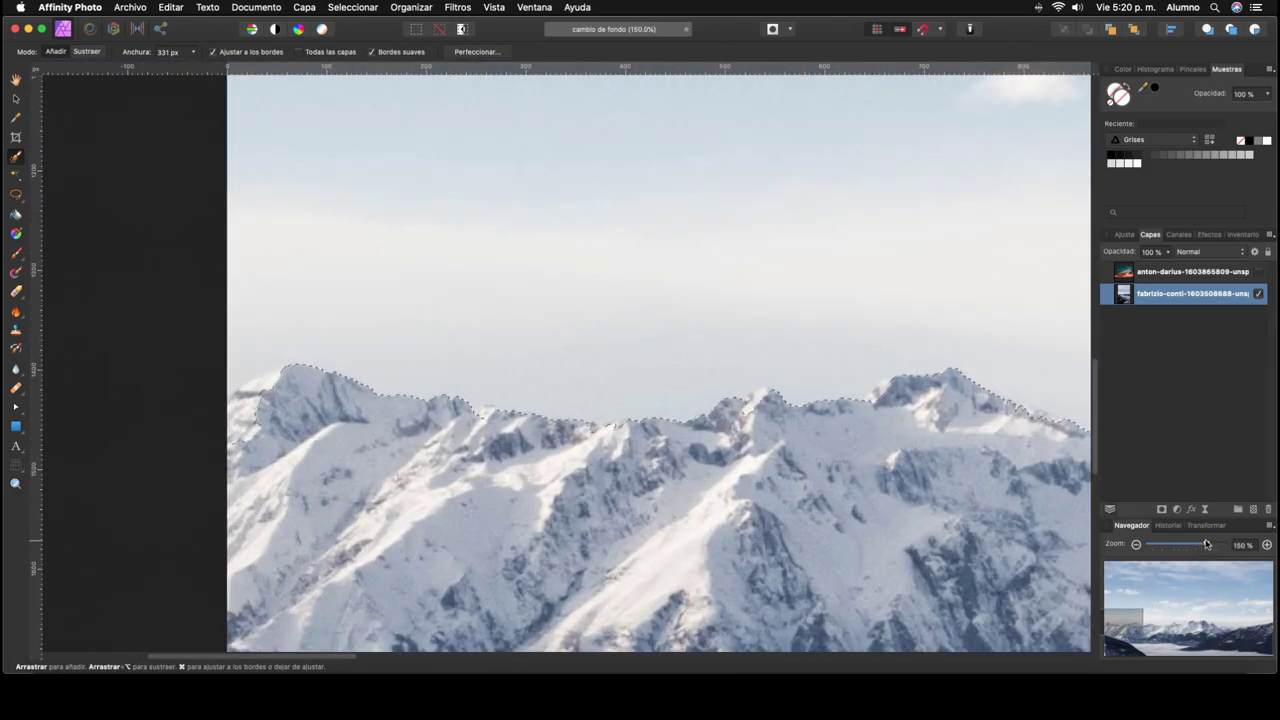
scroll(637, 371, "left", 1)
left_click_drag(491, 334, 500, 386)
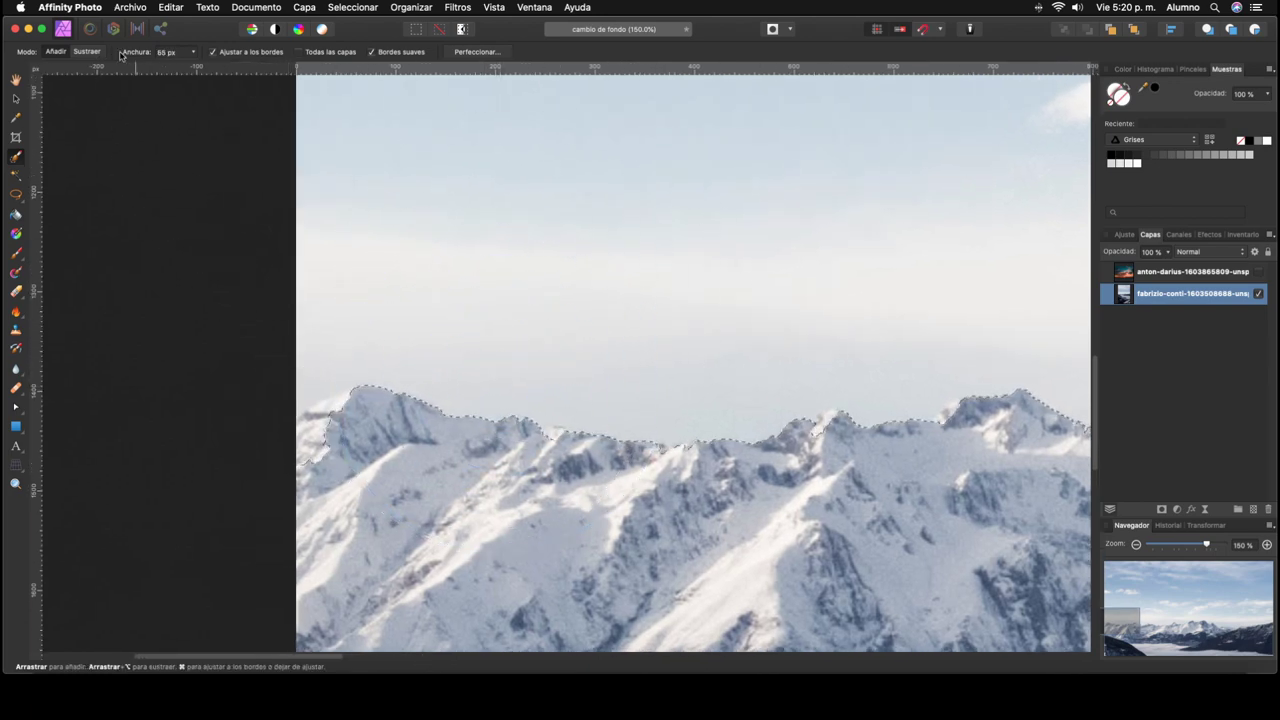
left_click(87, 51)
With a 22 px brush, trim the selection along the left part of the ridge
left_click_drag(412, 383, 328, 421)
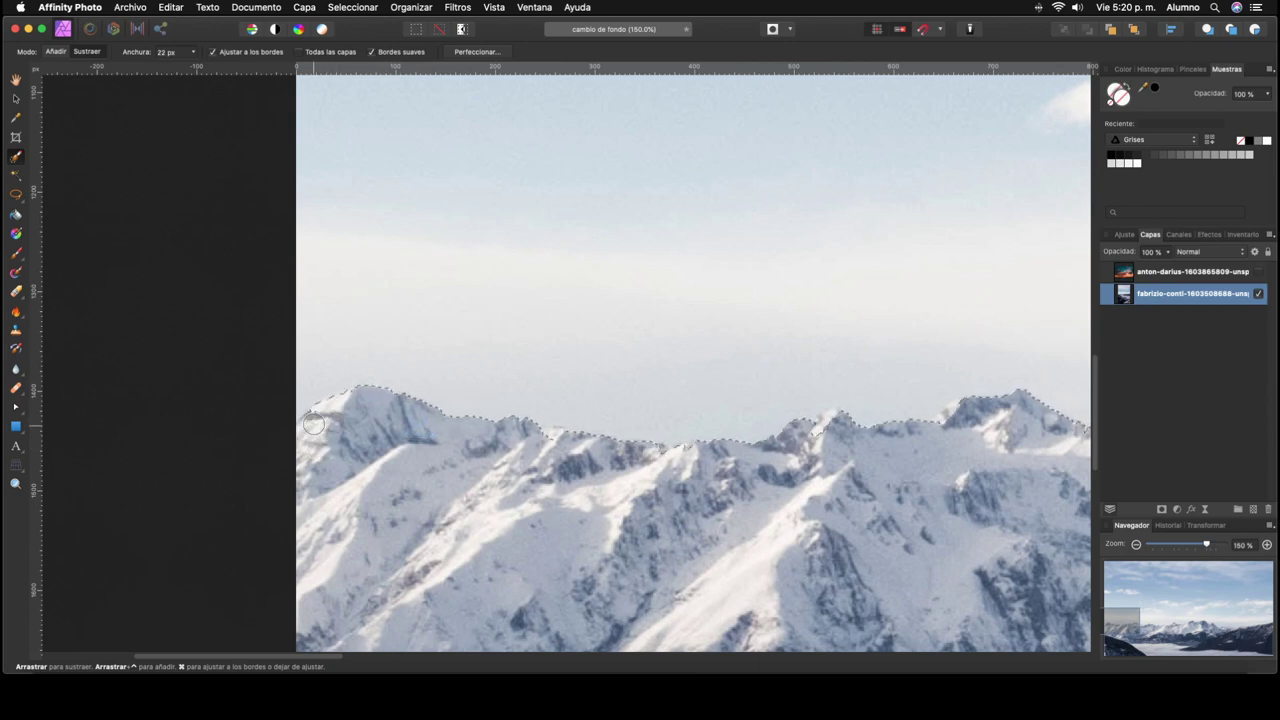
left_click_drag(543, 456, 561, 440)
left_click_drag(662, 471, 686, 456)
scroll(565, 424, "right", 5)
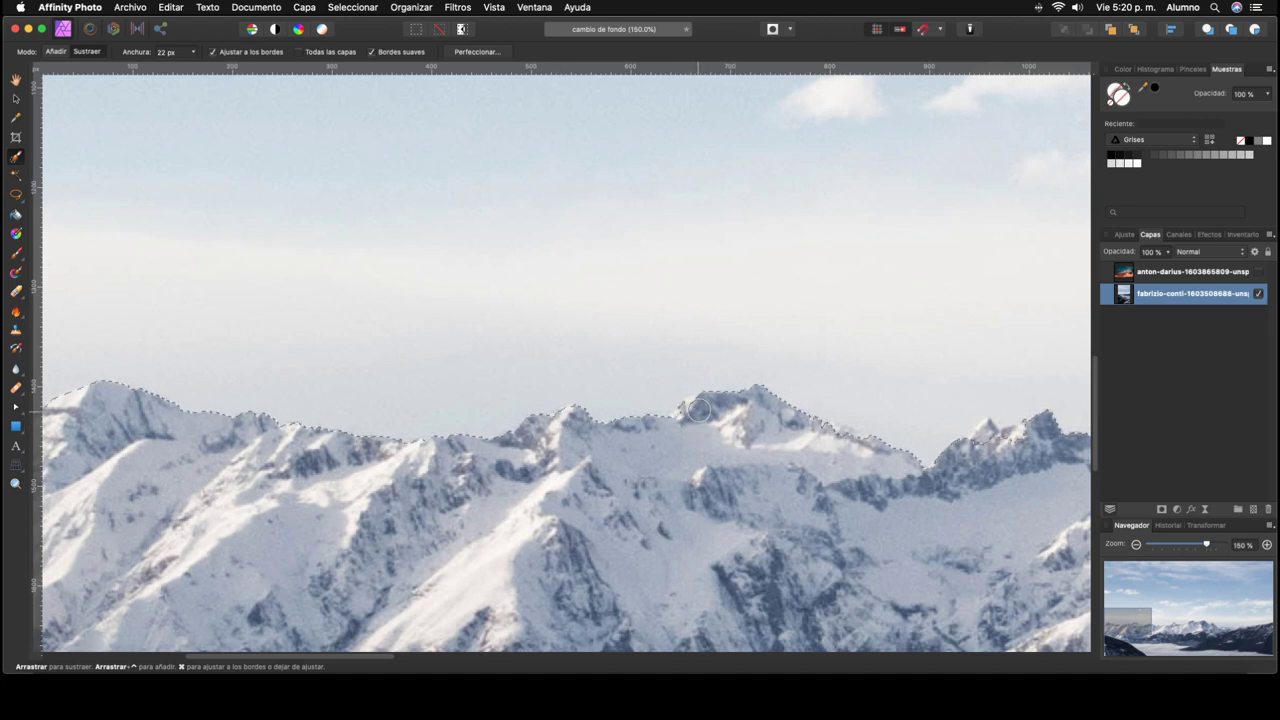
scroll(450, 455, "right", 8)
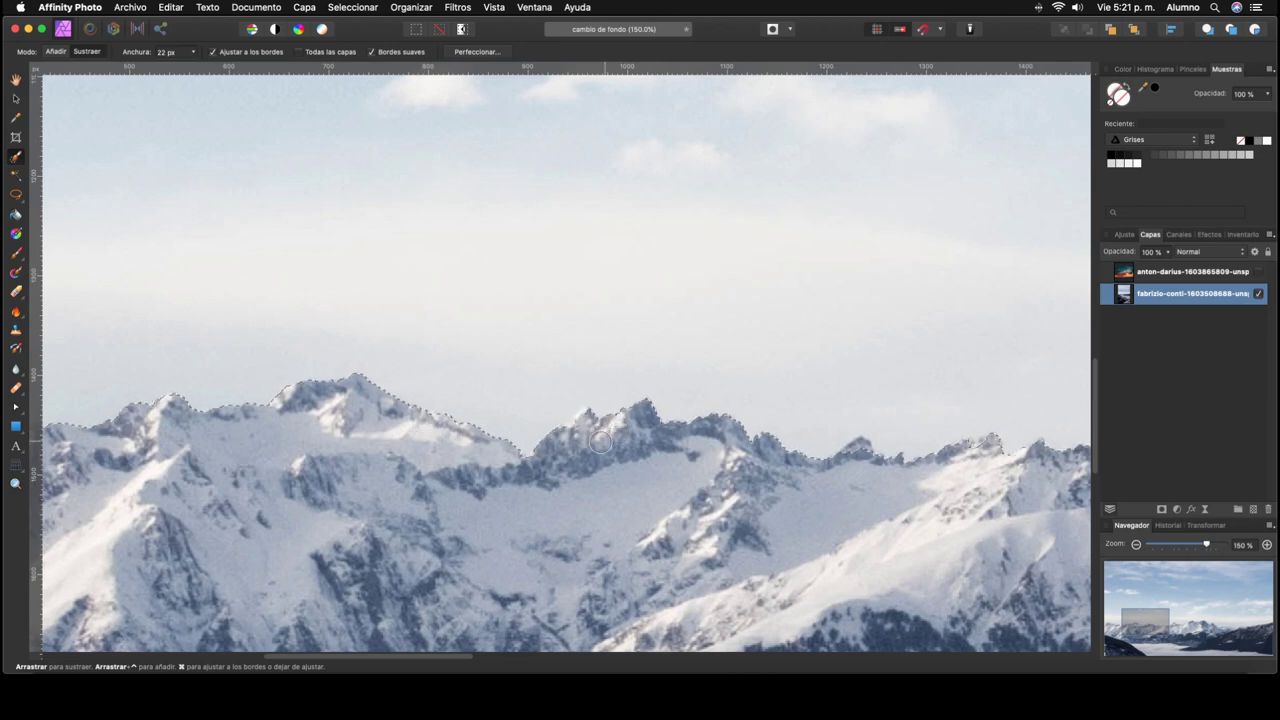
scroll(605, 428, "right", 3)
scroll(590, 435, "right", 2)
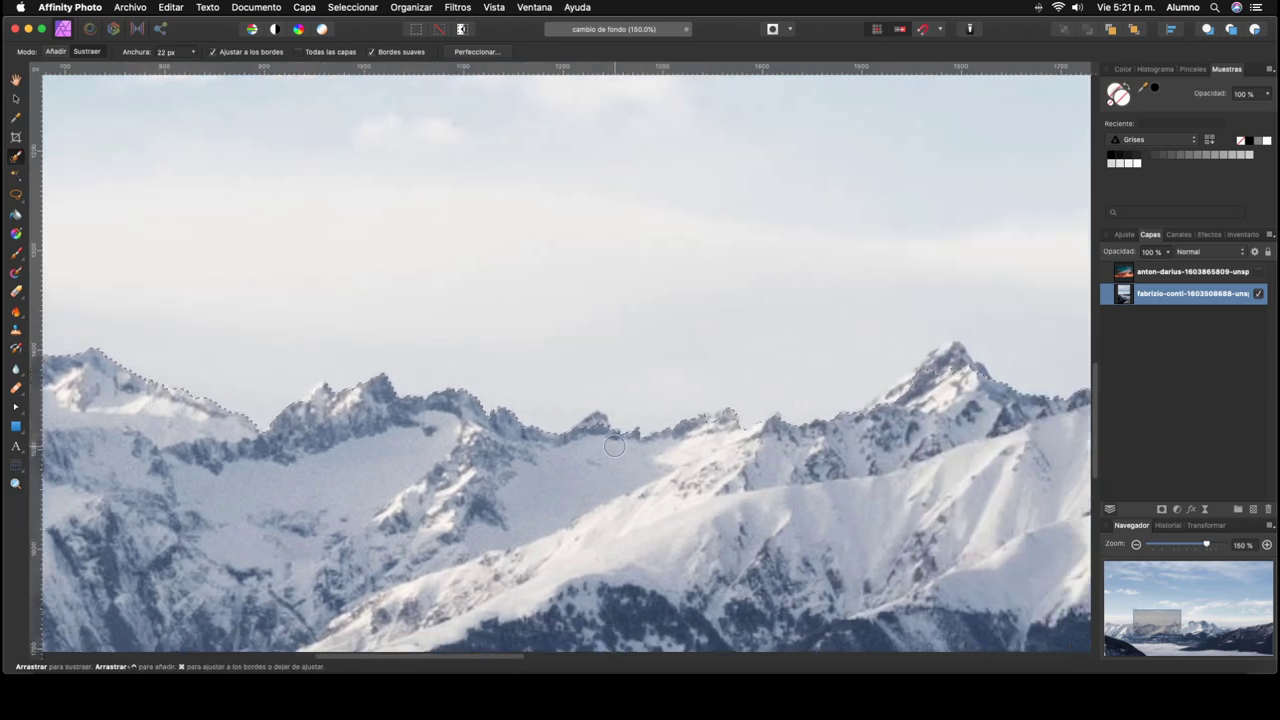
scroll(560, 442, "right", 1)
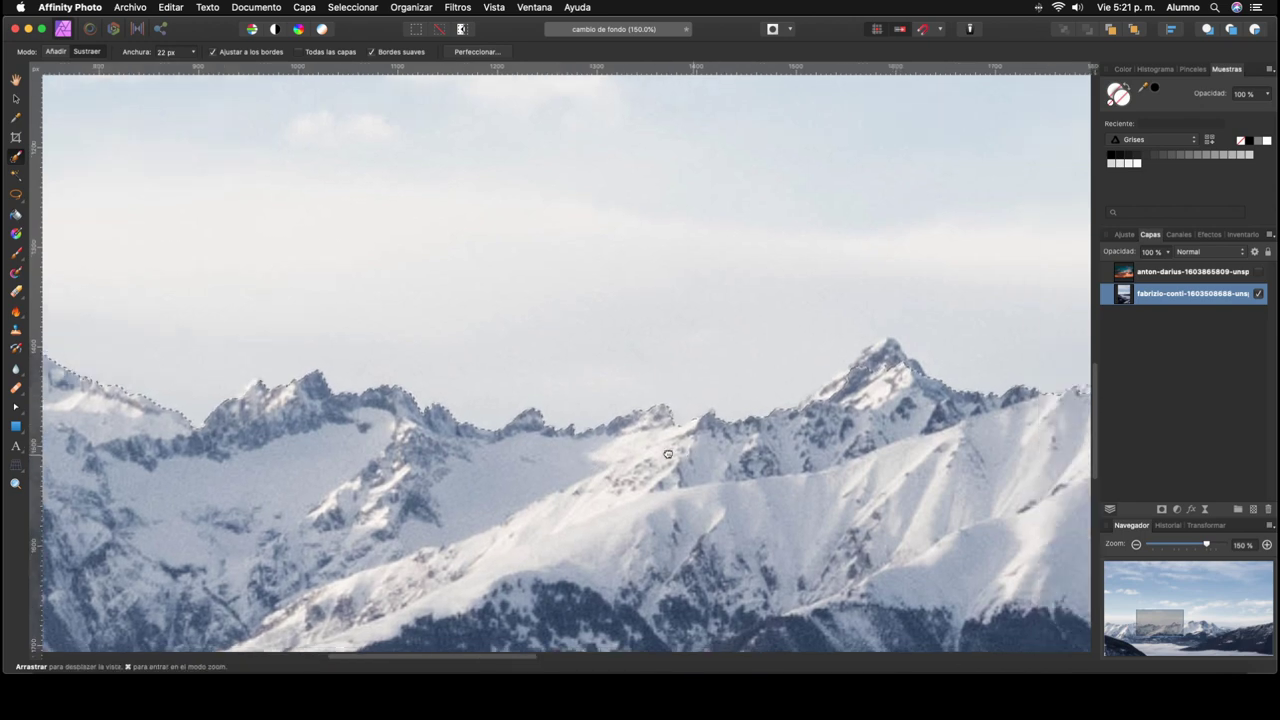
scroll(500, 446, "right", 3)
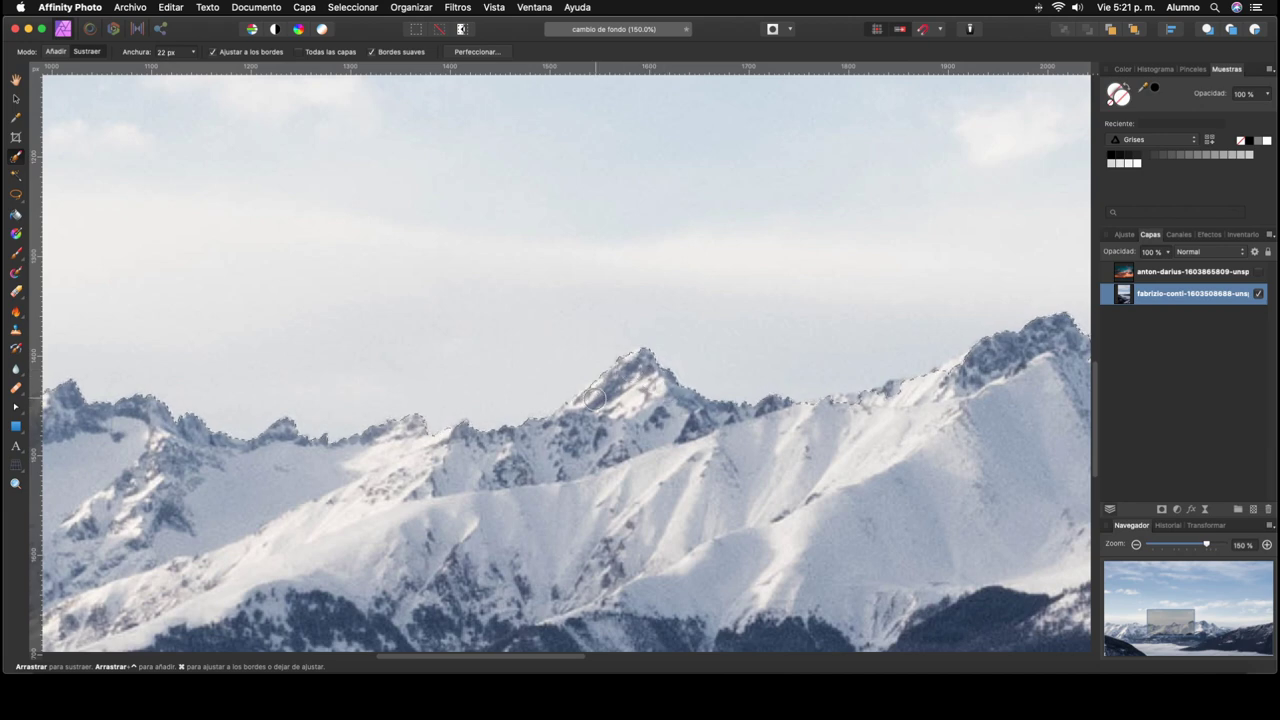
scroll(560, 410, "right", 7)
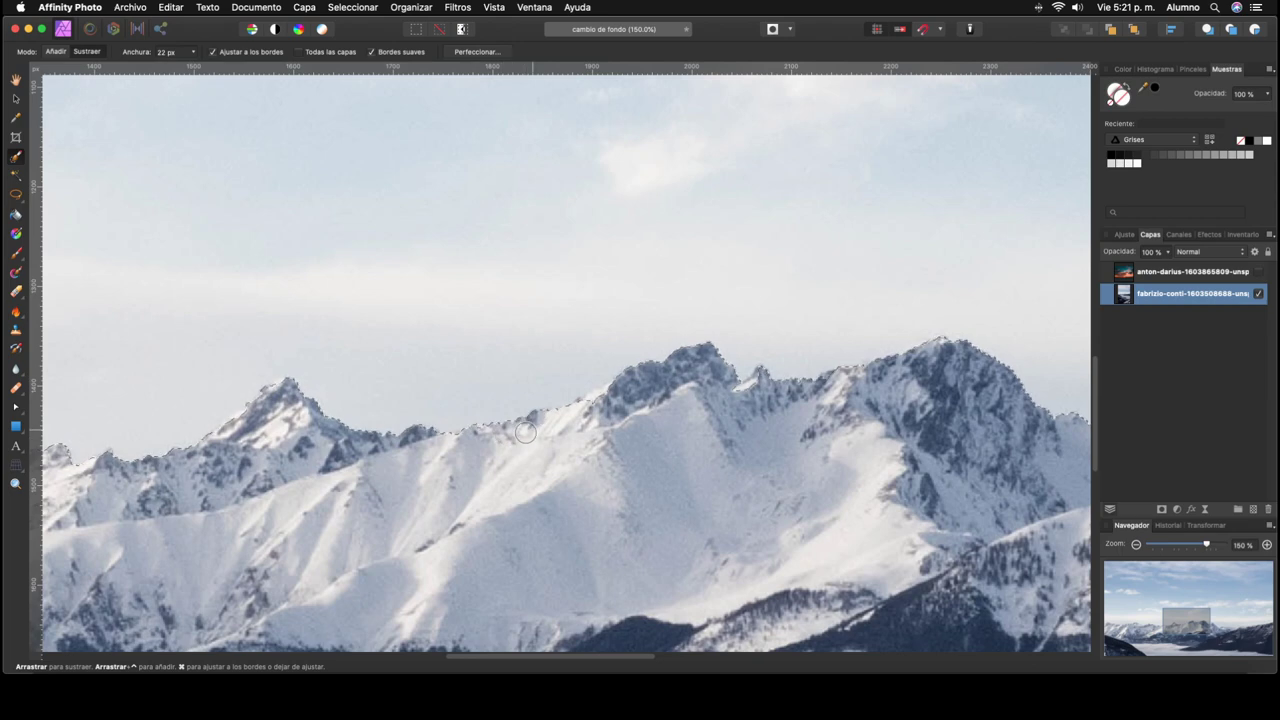
scroll(575, 418, "right", 5)
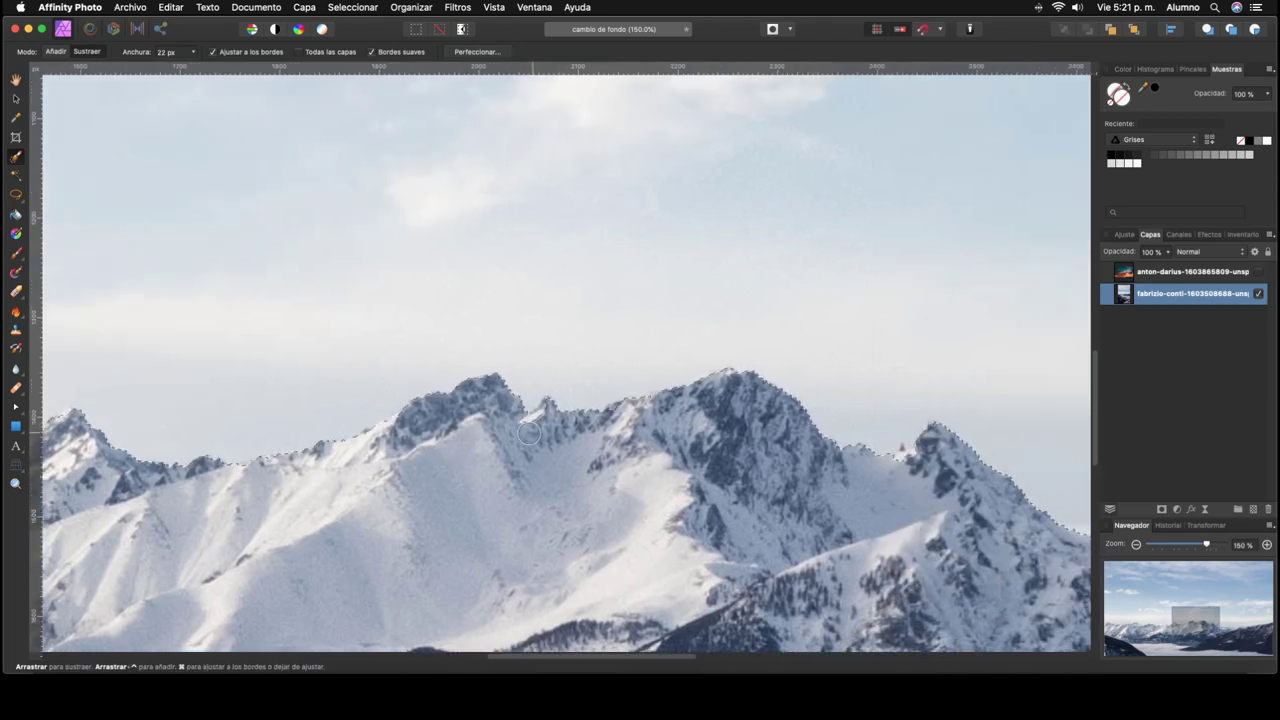
scroll(540, 427, "right", 3)
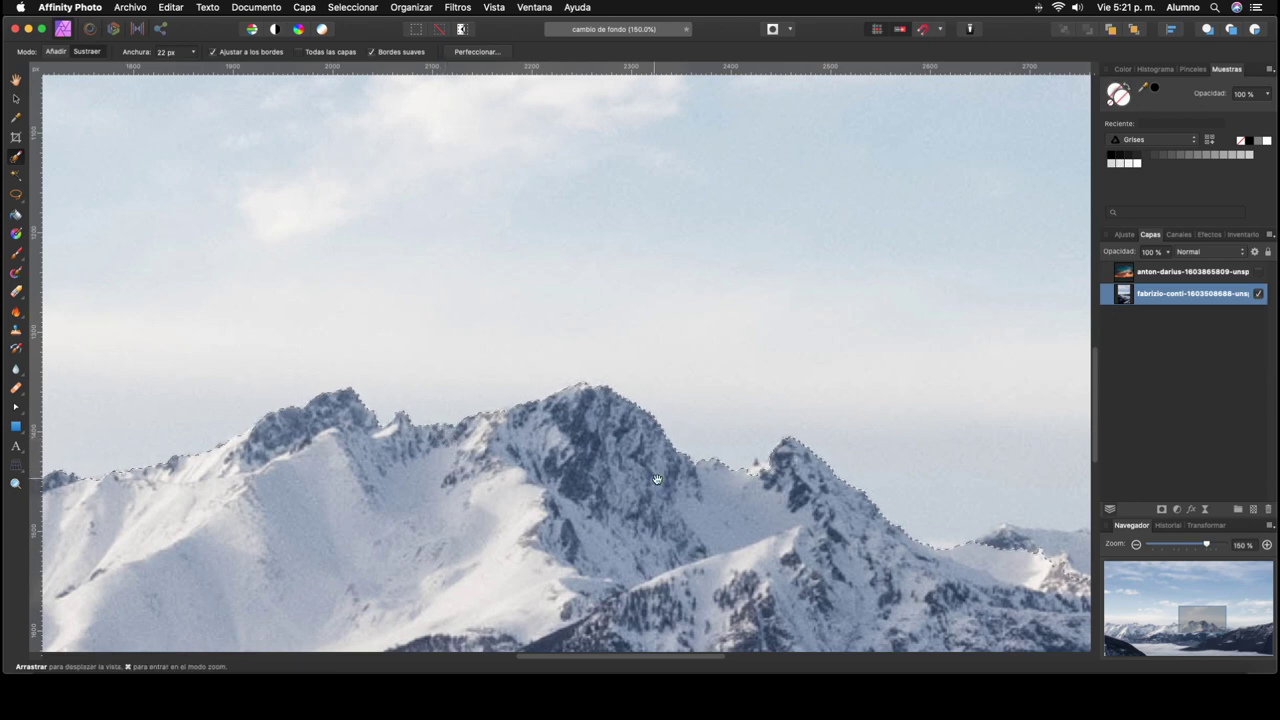
scroll(594, 472, "right", 4)
scroll(590, 472, "right", 5)
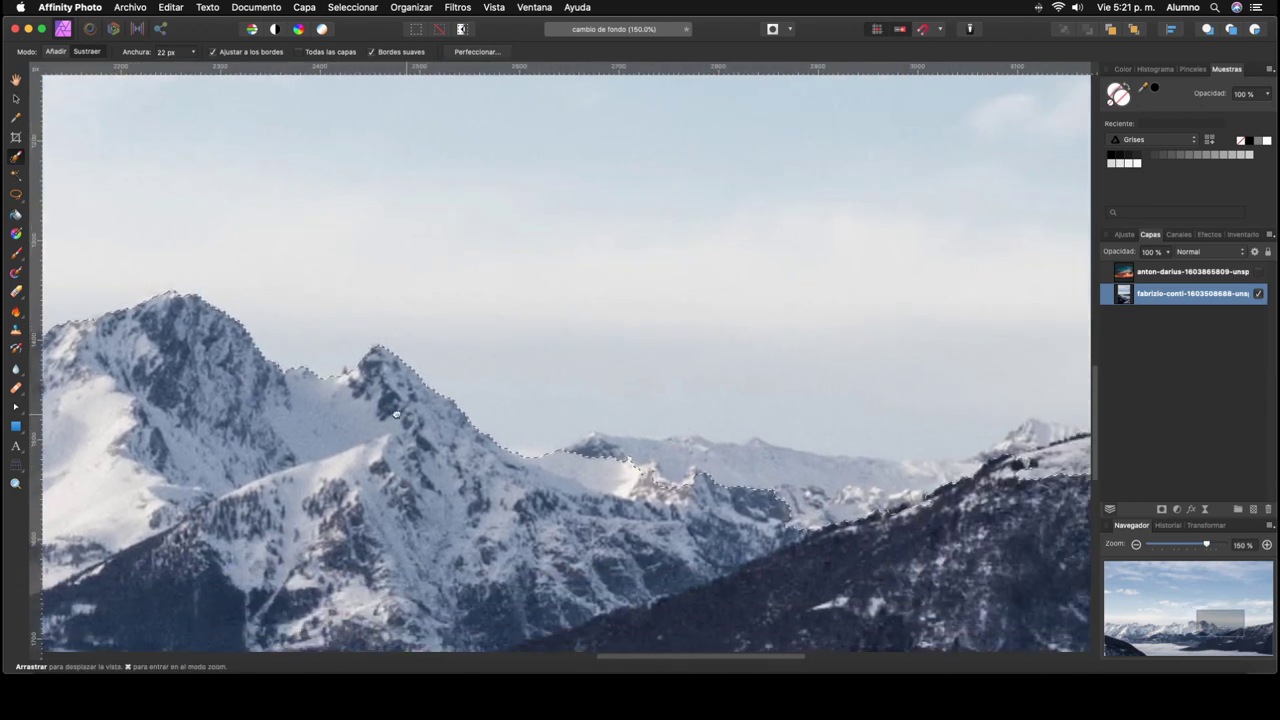
Refine the selection along the right-hand ridge and snowy peak, then fit the image to the window
left_click_drag(580, 473, 936, 500)
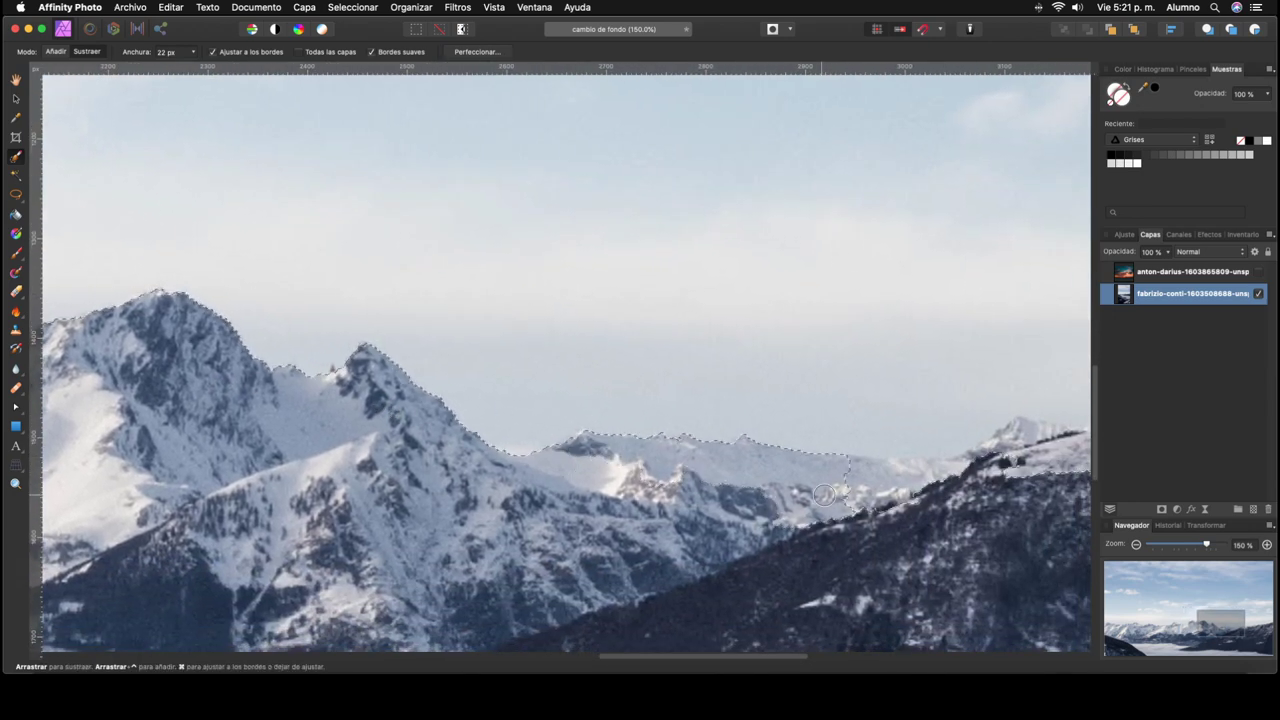
scroll(936, 500, "right", 7)
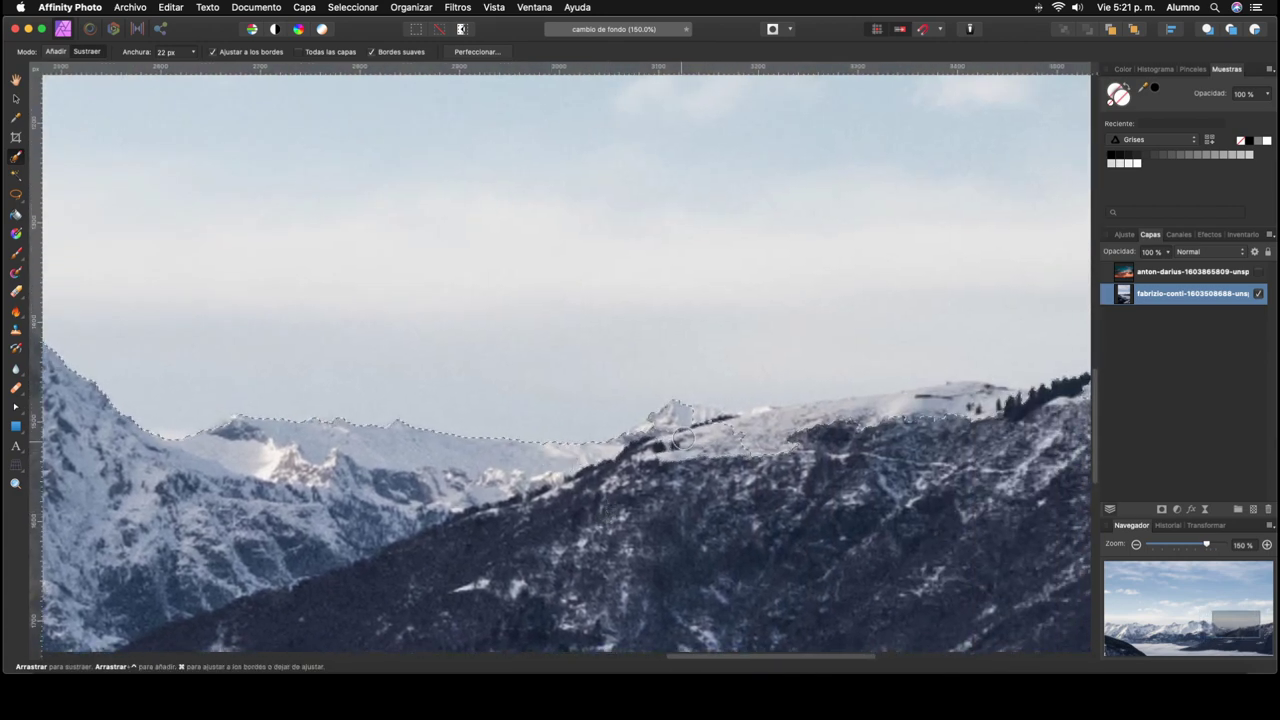
mouse_move(566, 479)
left_mouse_down()
mouse_move(656, 444)
mouse_move(917, 446)
mouse_move(677, 496)
left_mouse_up()
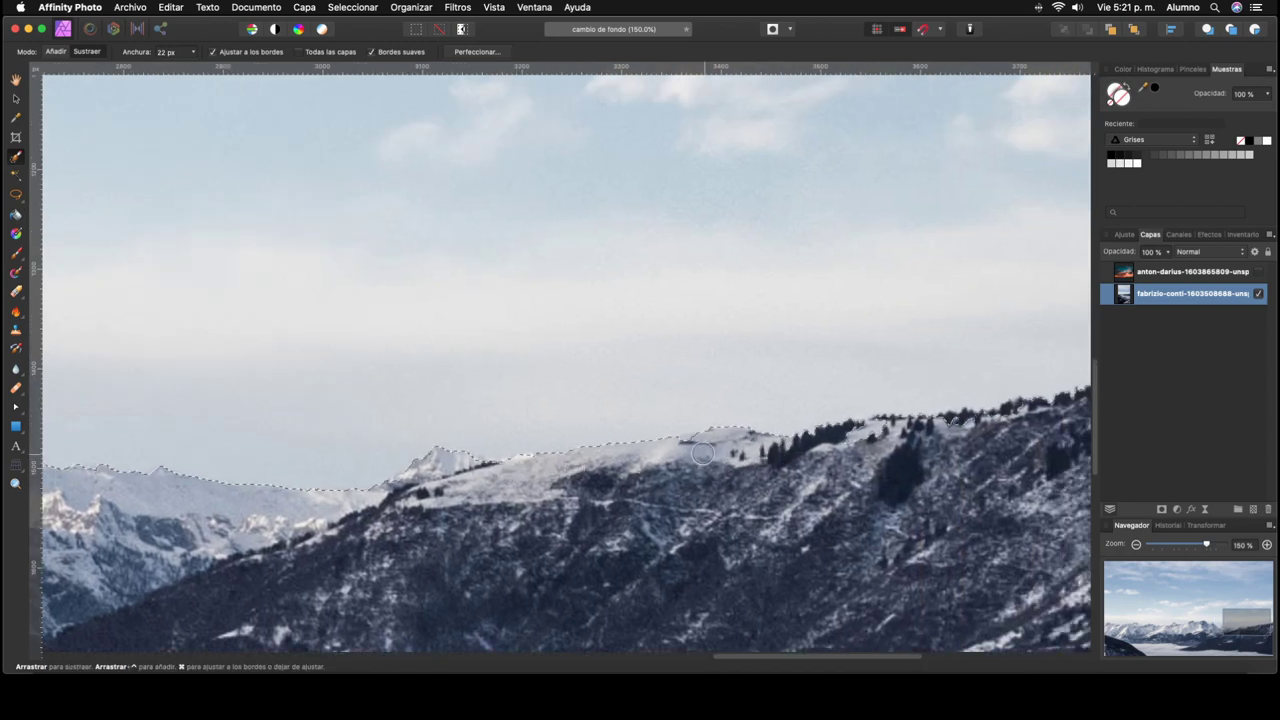
scroll(681, 454, "right", 5)
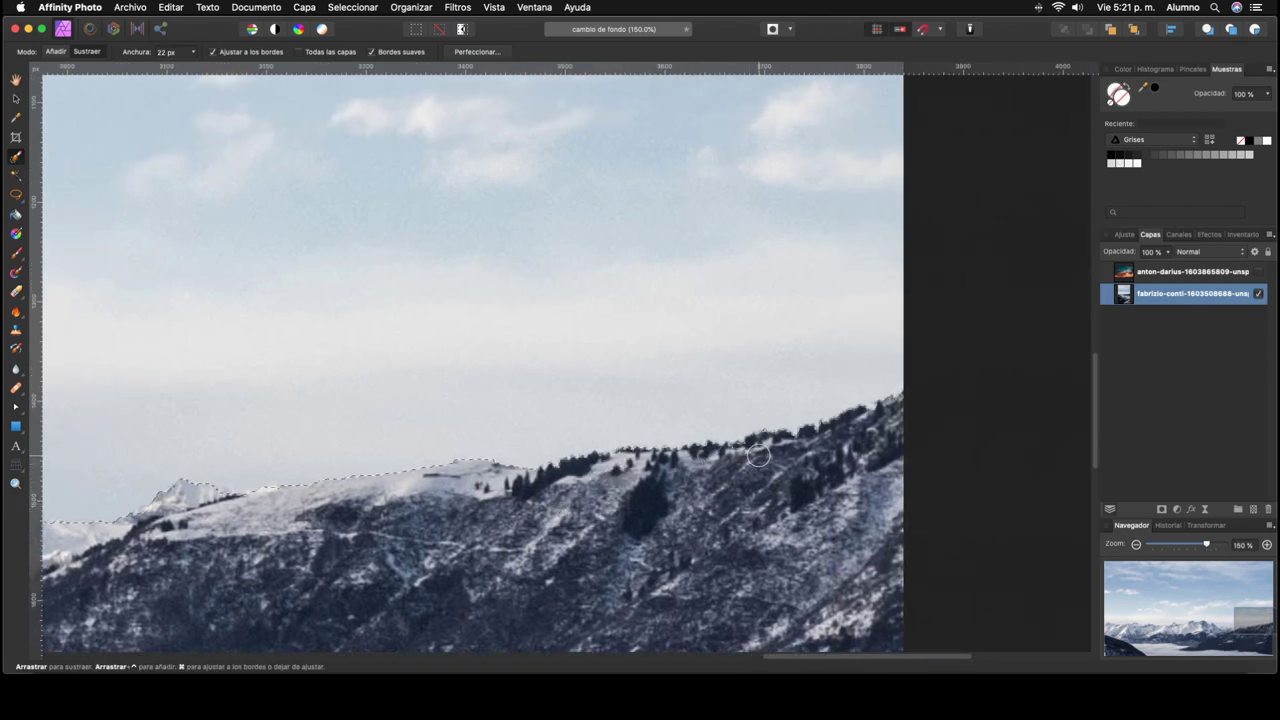
scroll(712, 493, "left", 5)
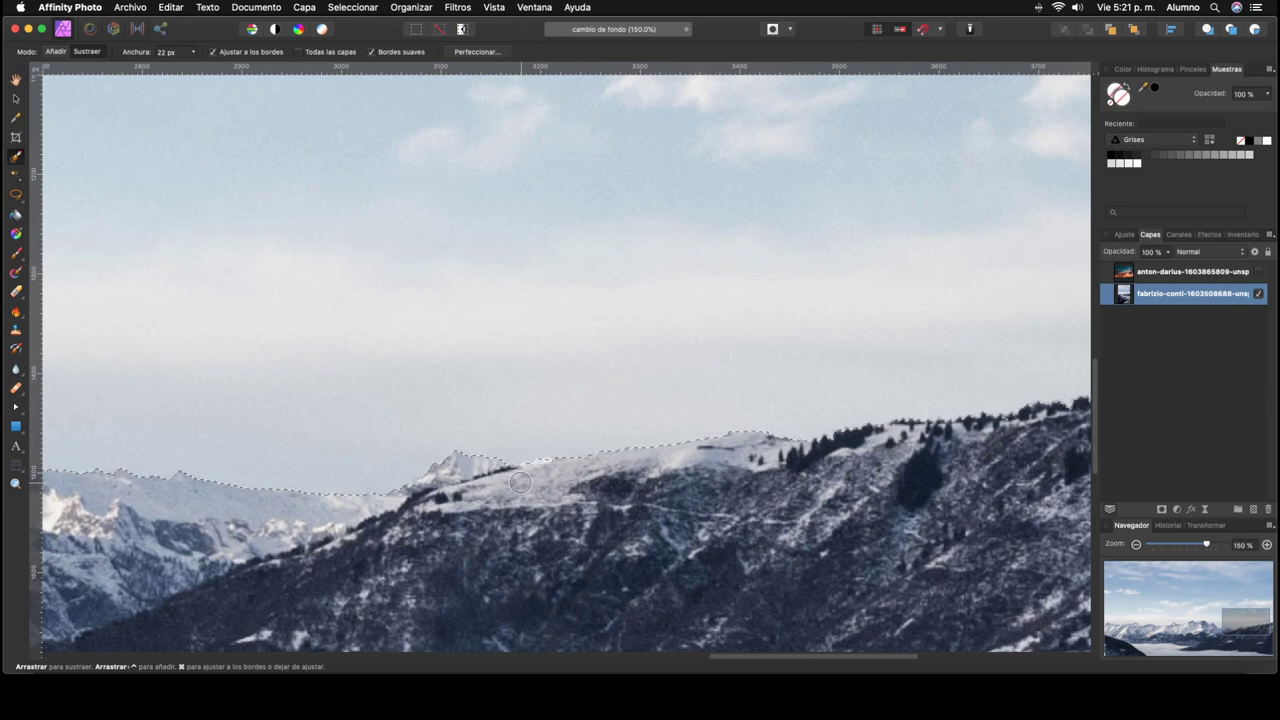
scroll(520, 478, "left", 4)
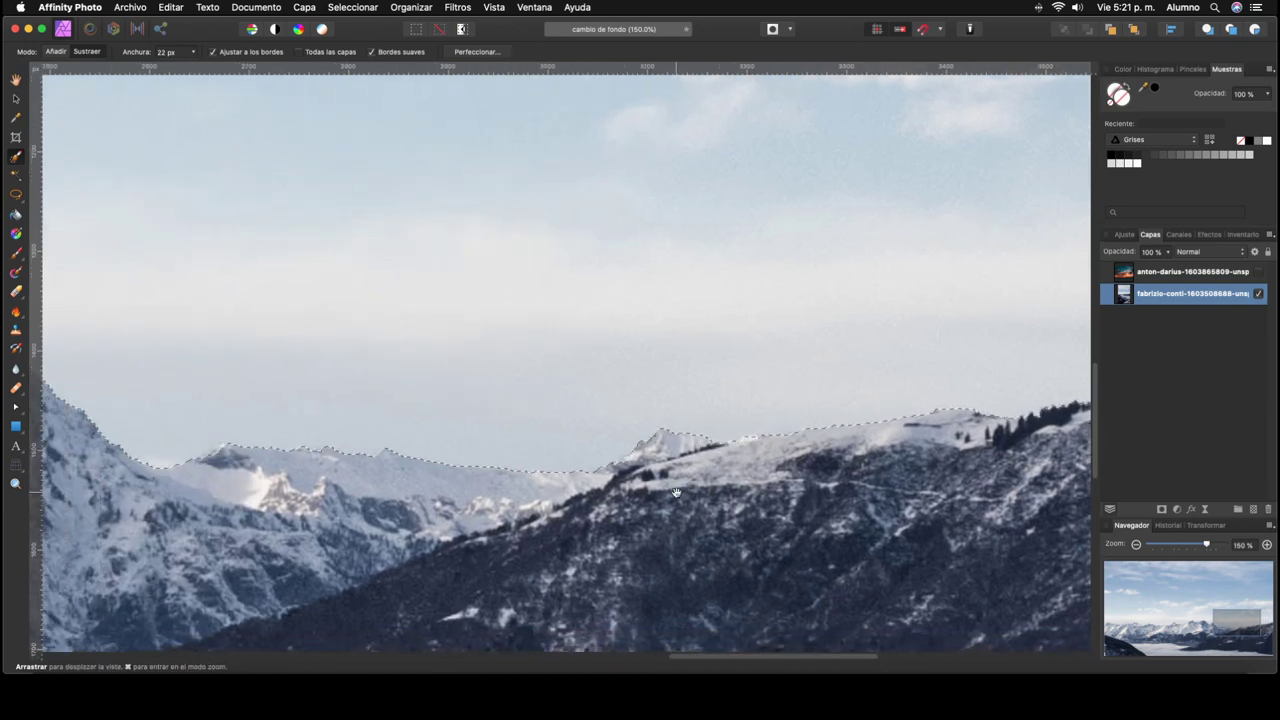
key("super+0")
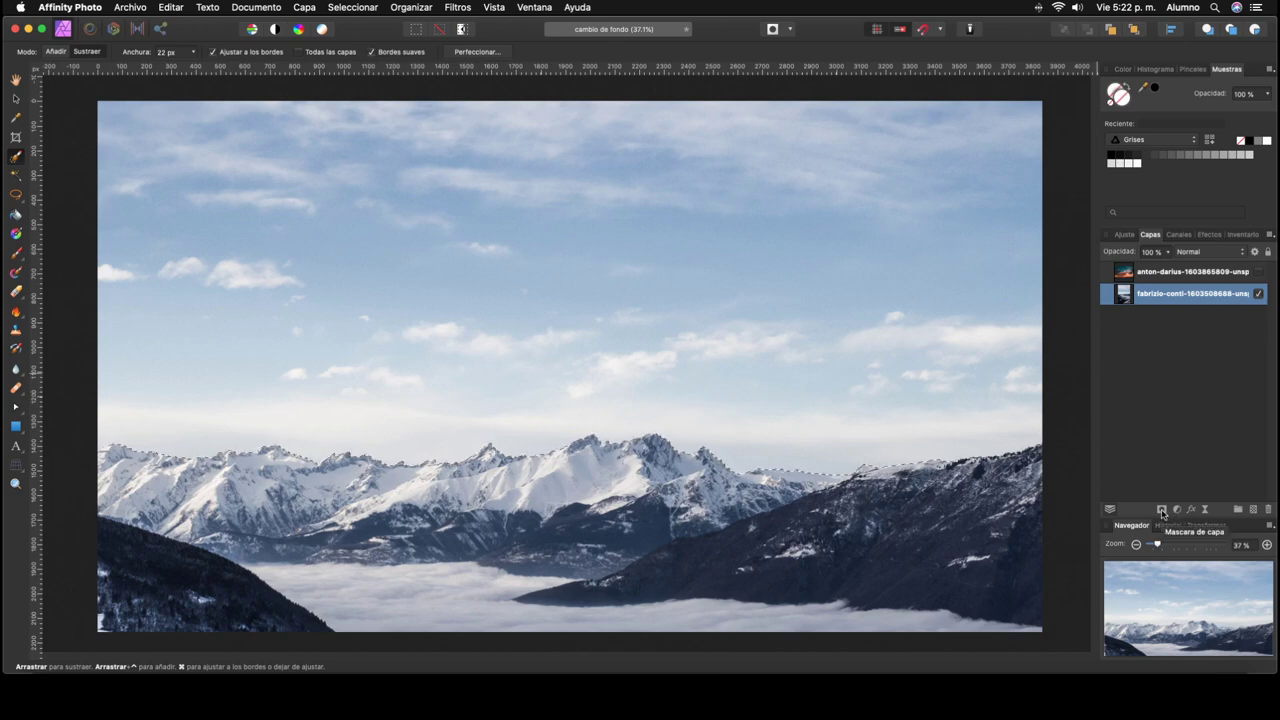
Turn the sky selection into a layer mask on the mountain photo layer
left_click(1163, 512)
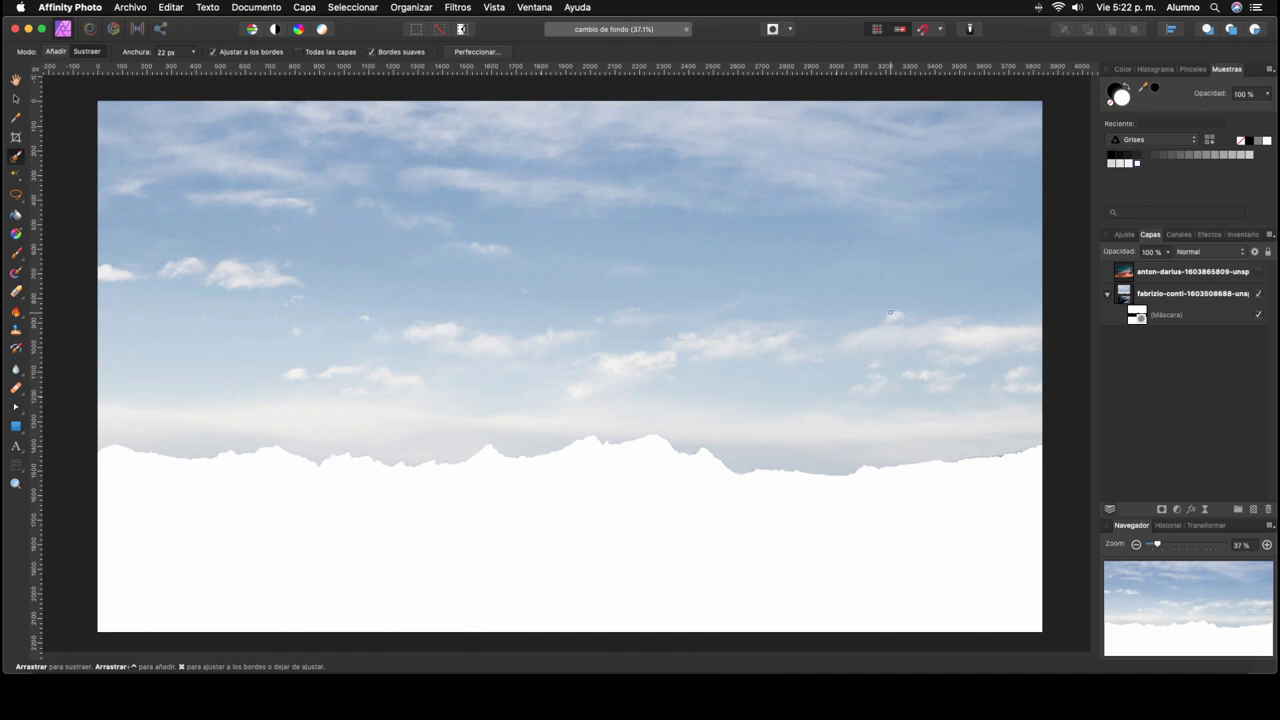
Show the sunset sky layer, put it in a new group, and select the mountain photo's mask
left_click(1156, 276)
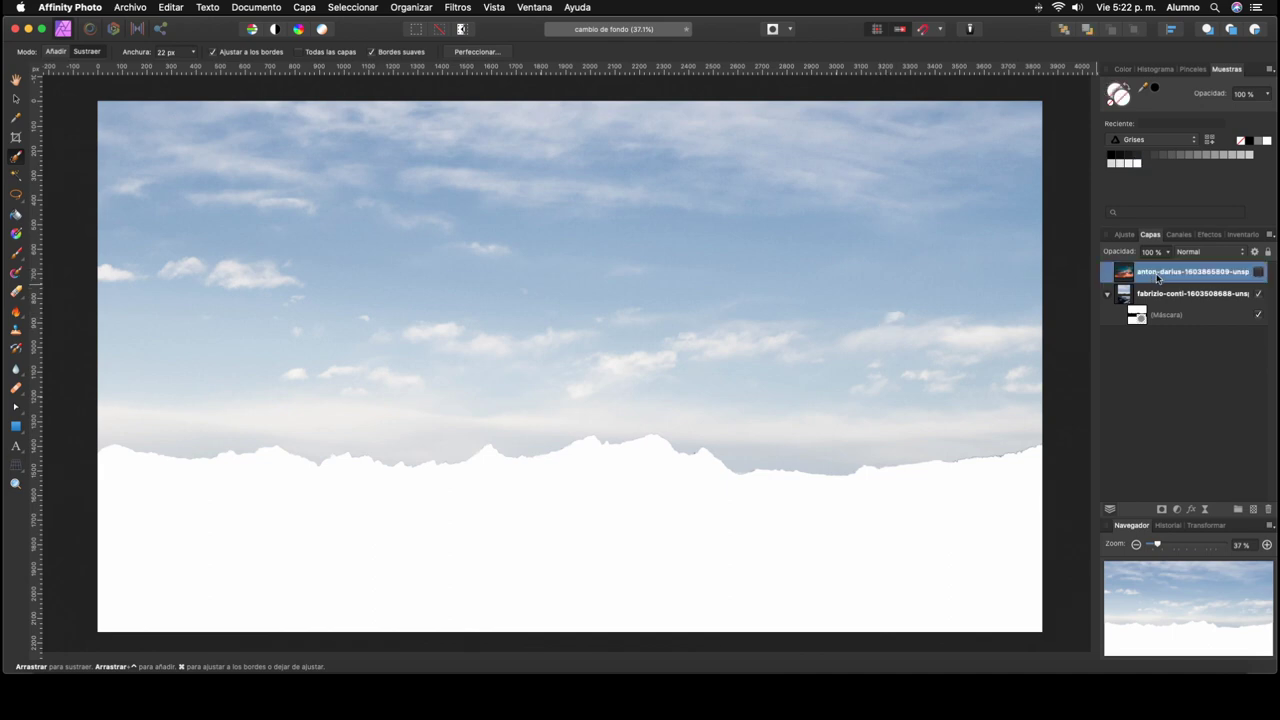
left_click(1256, 273)
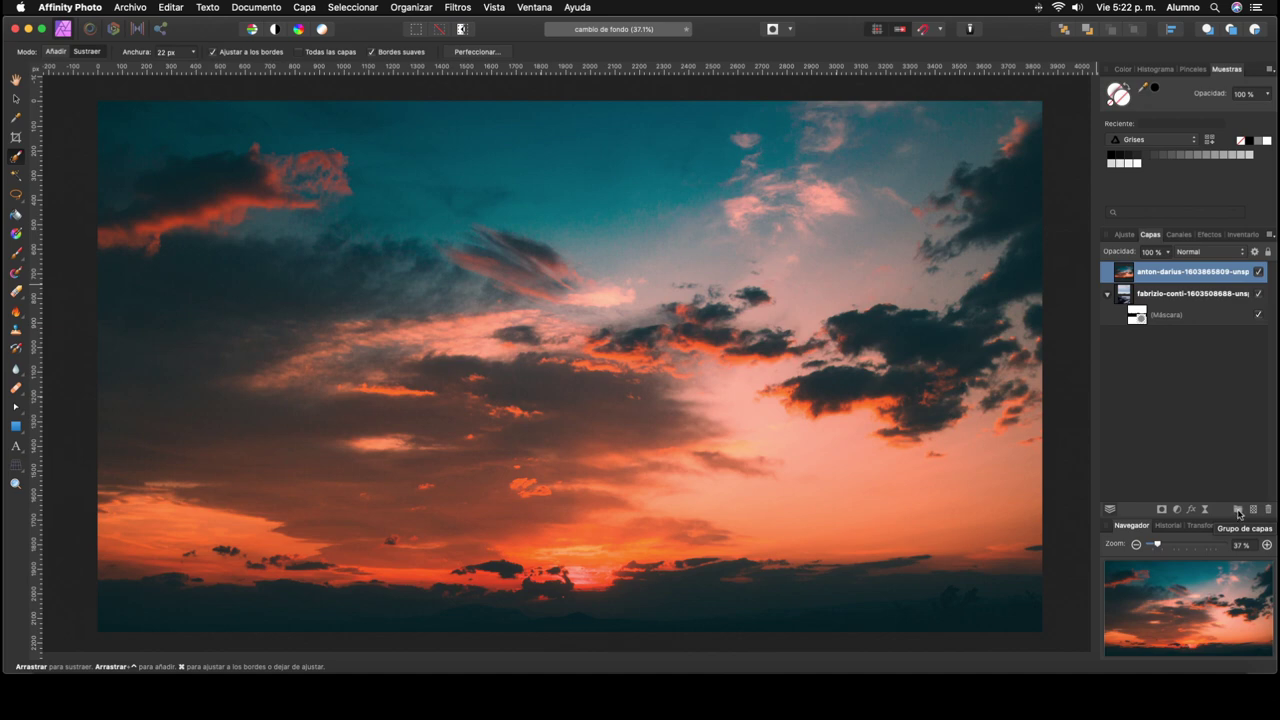
left_click(1239, 511)
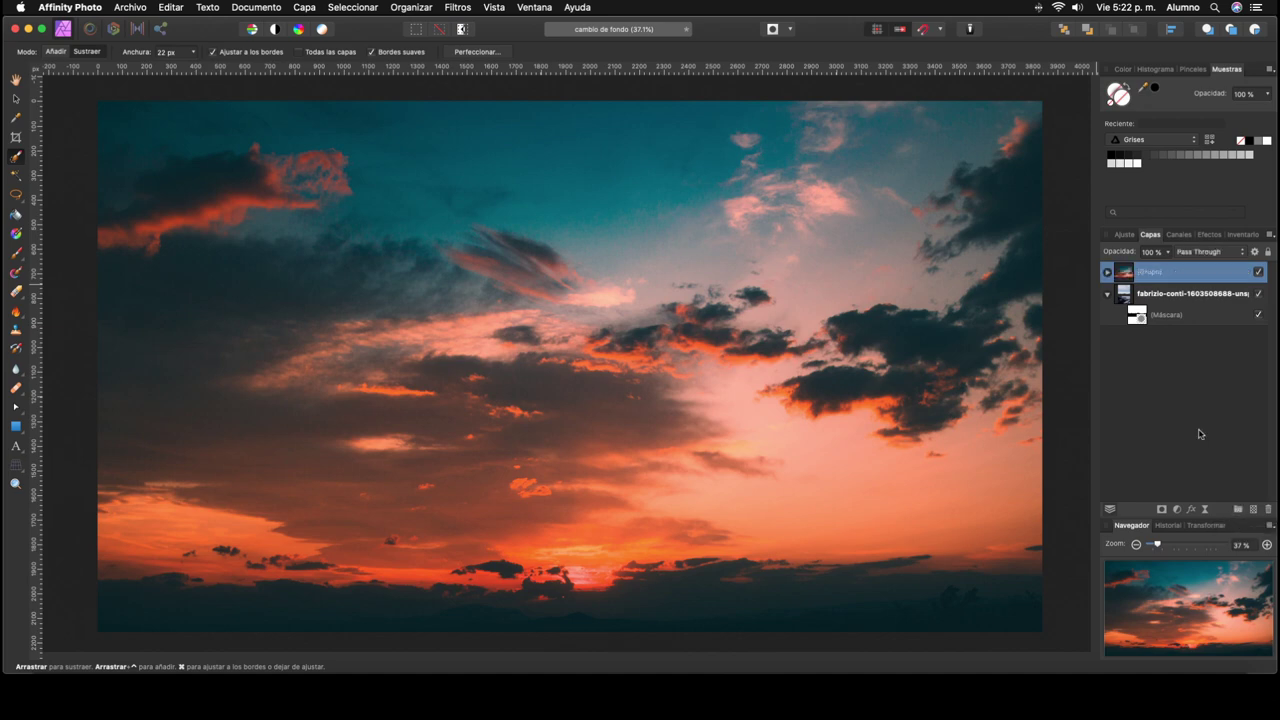
left_click(1106, 274)
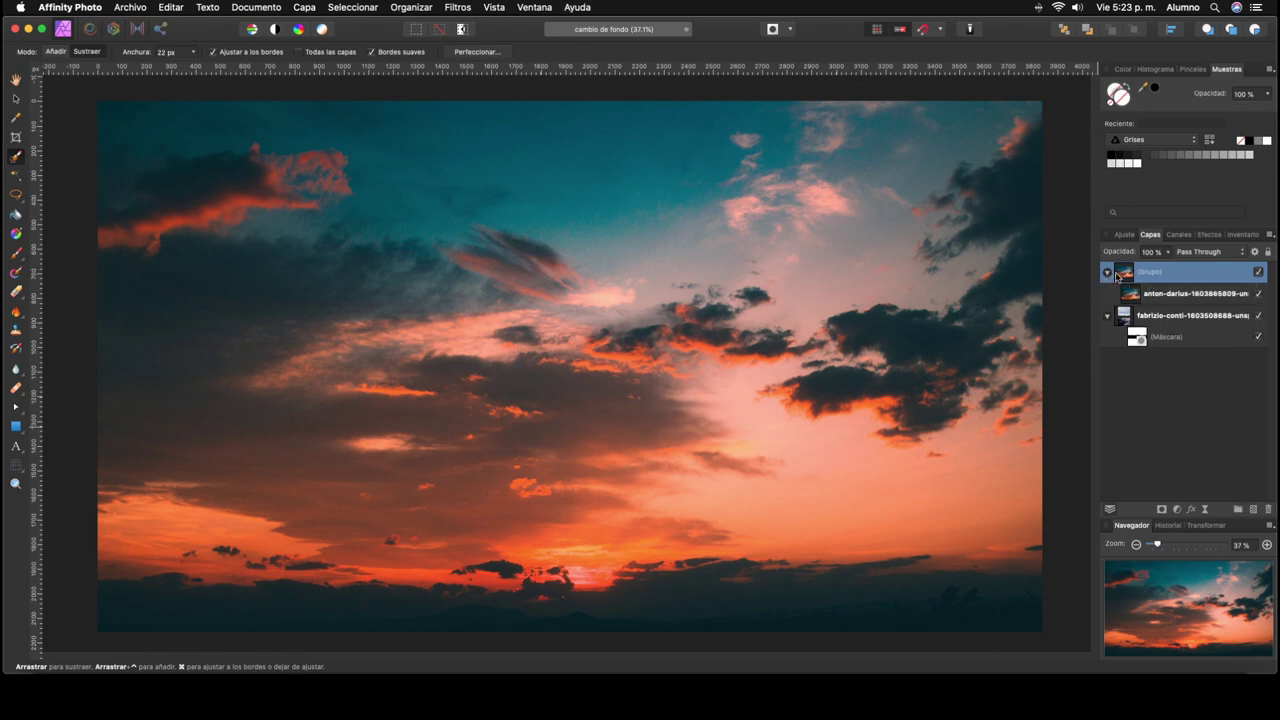
left_click(1141, 341)
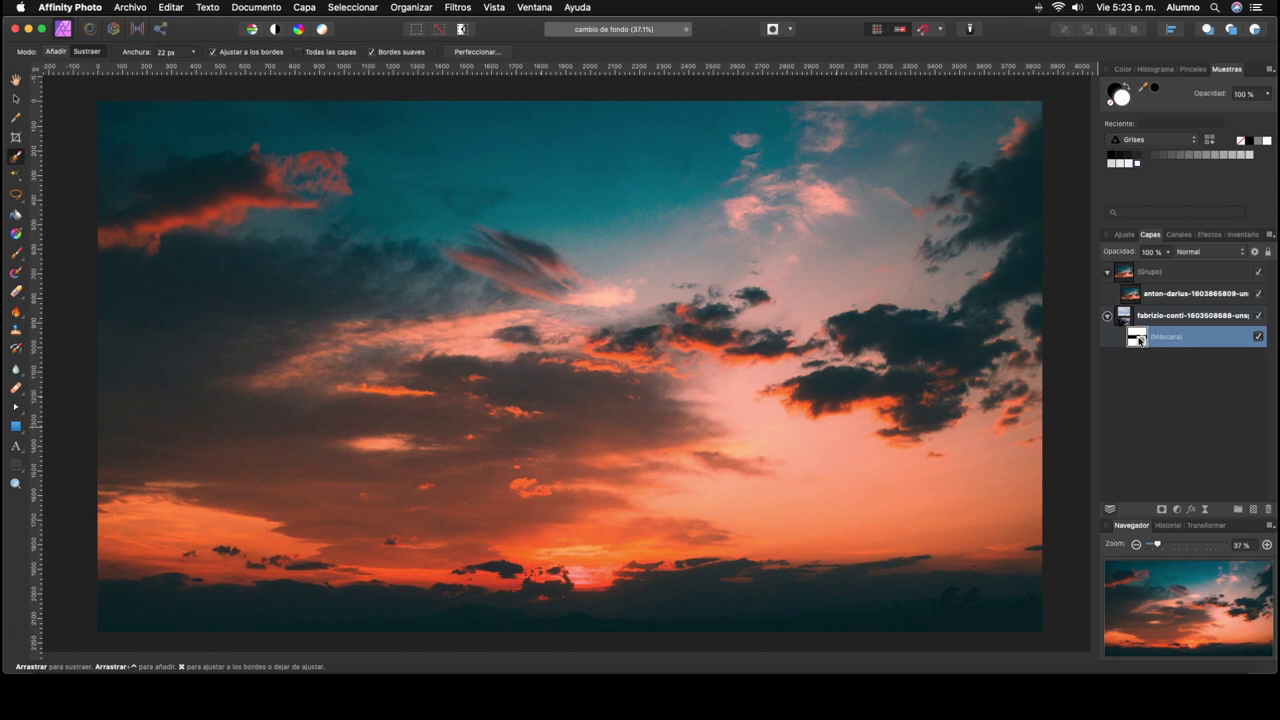
Move the Máscara mask into the sky group and select the anton-darius sunset layer
left_click_drag(1139, 341, 1155, 285)
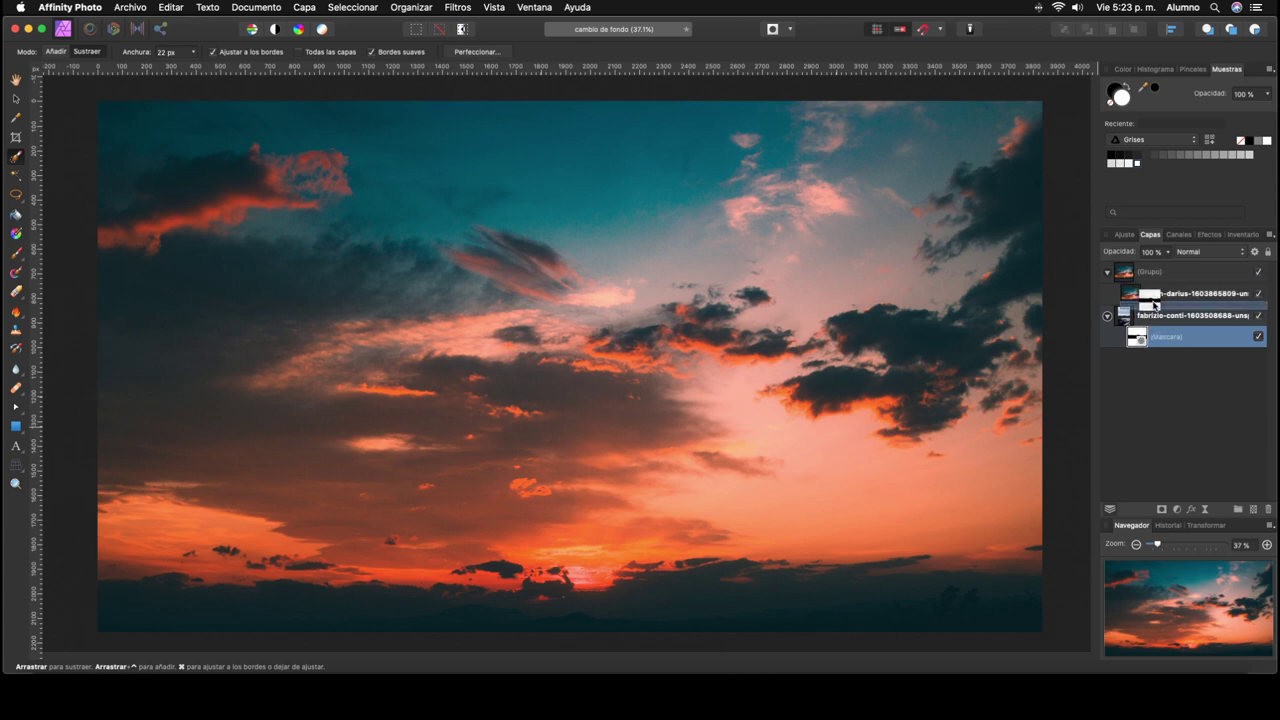
left_click_drag(1155, 285, 1157, 290)
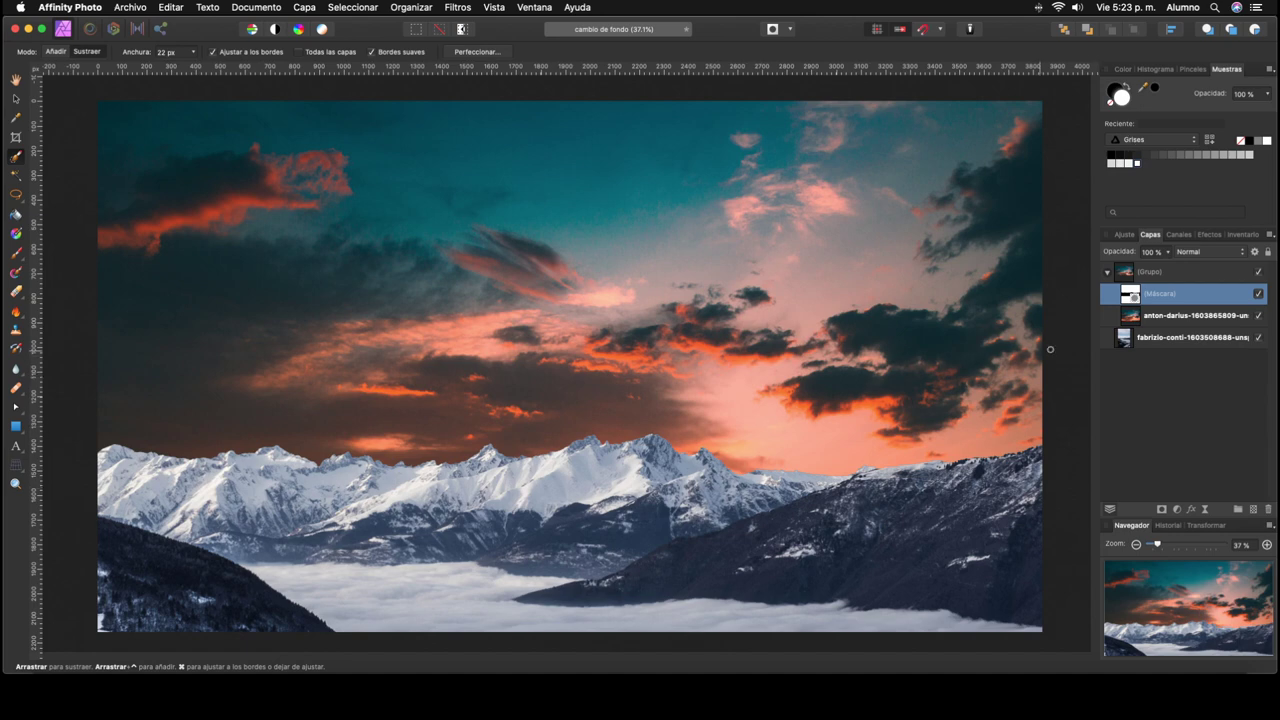
left_click(1145, 318)
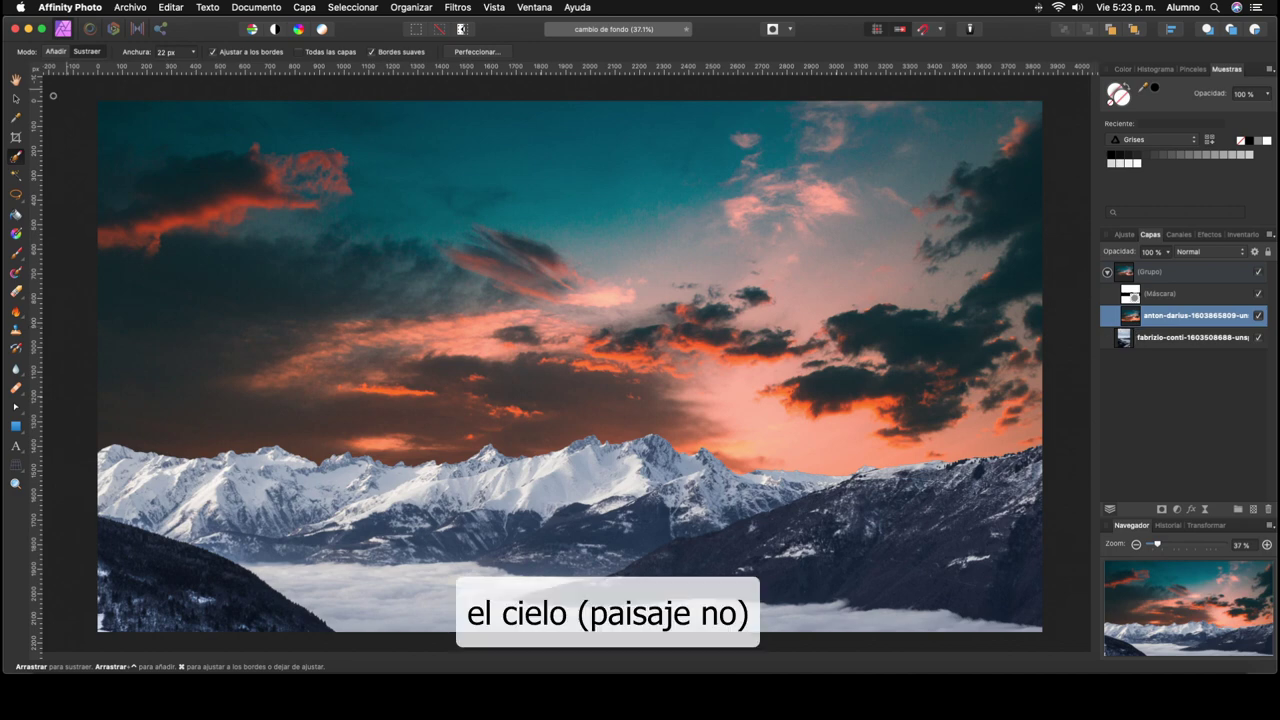
left_click(16, 99)
Raise the sunset sky so its orange glow sits just above the peaks
mouse_move(719, 401)
left_mouse_down()
mouse_move(733, 272)
mouse_move(721, 452)
mouse_move(746, 329)
mouse_move(726, 333)
left_mouse_up()
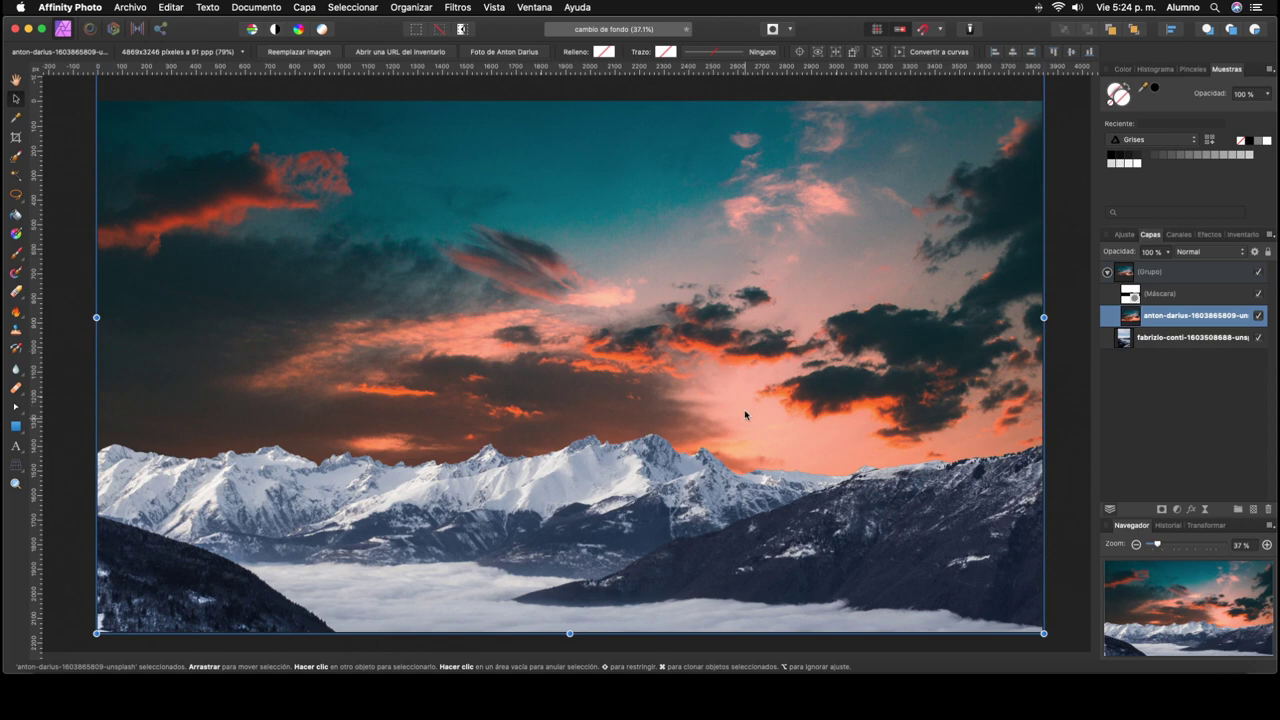
left_click_drag(746, 421, 748, 376)
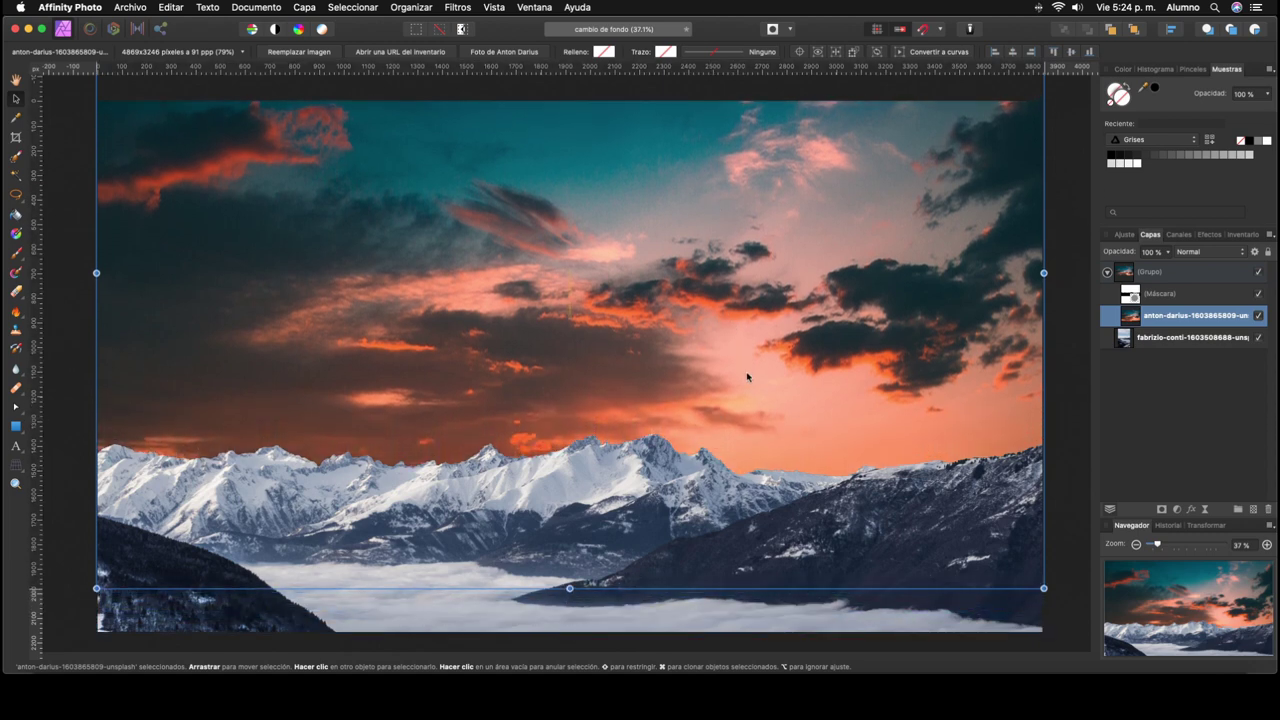
mouse_move(738, 419)
left_mouse_down()
mouse_move(757, 406)
mouse_move(757, 358)
mouse_move(762, 403)
left_mouse_up()
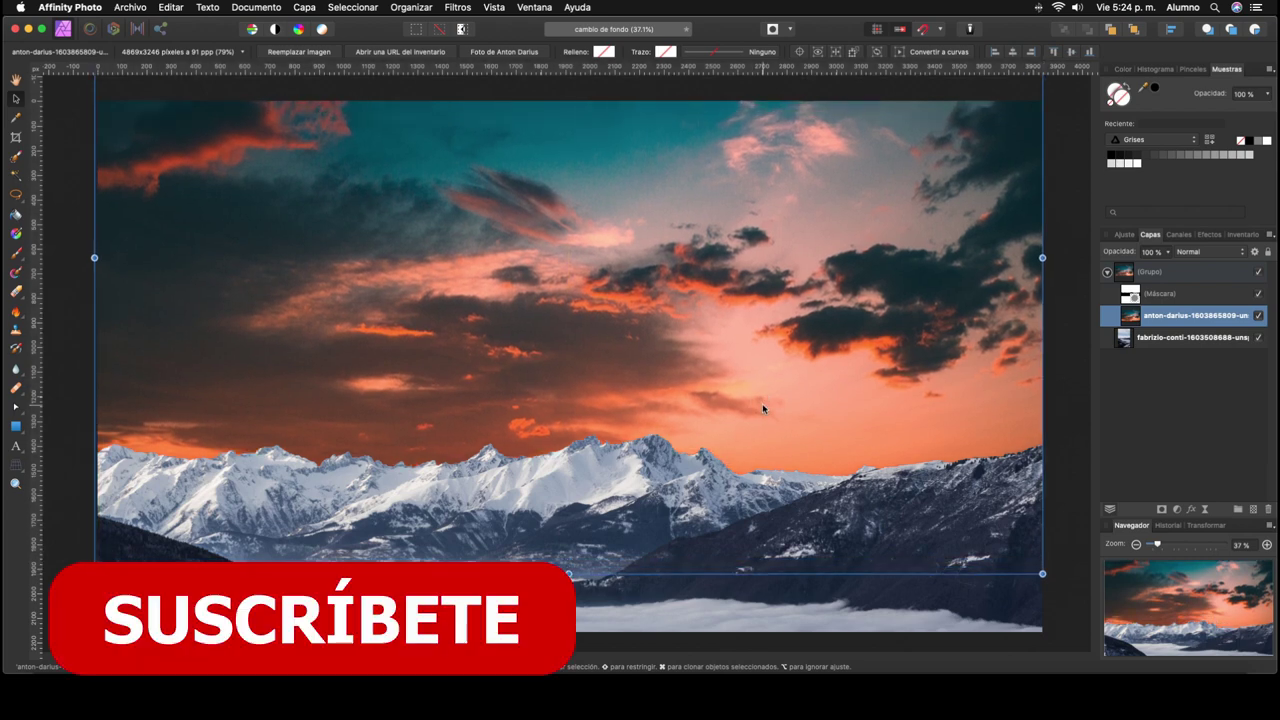
Preview the result, then duplicate the sunset sky layer with Cmd+J
left_click(1072, 412)
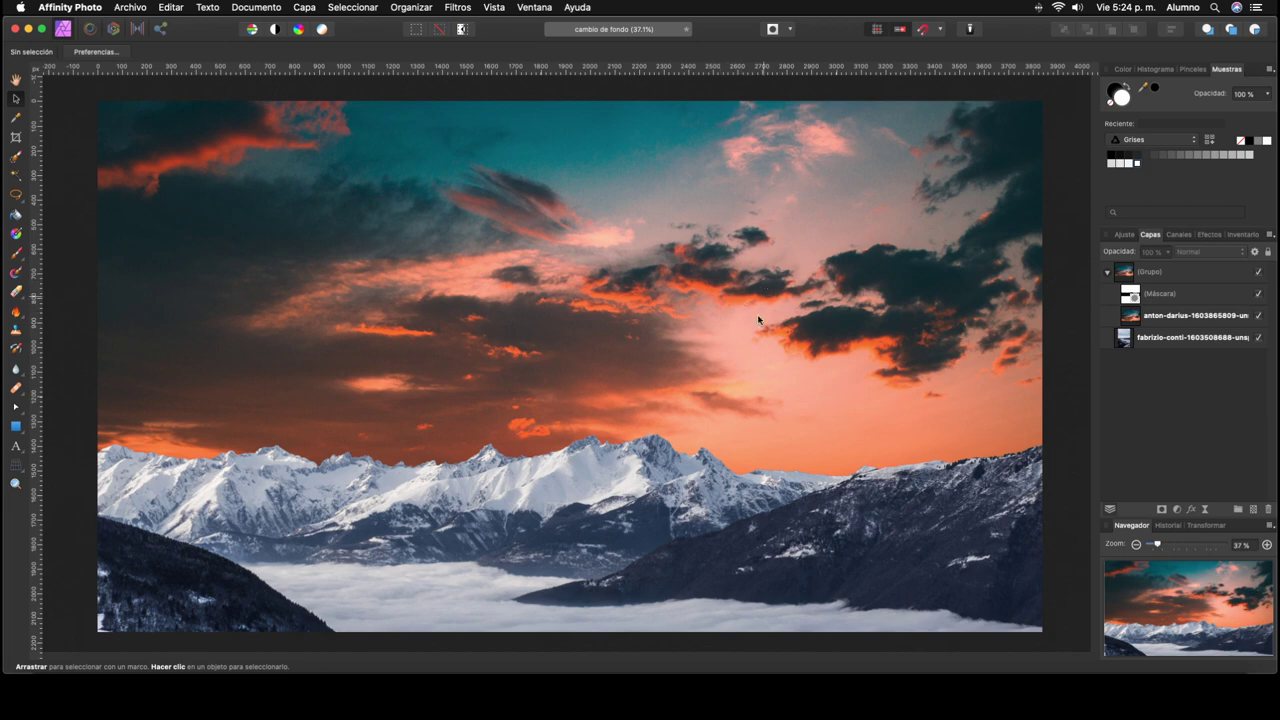
left_click(1166, 316)
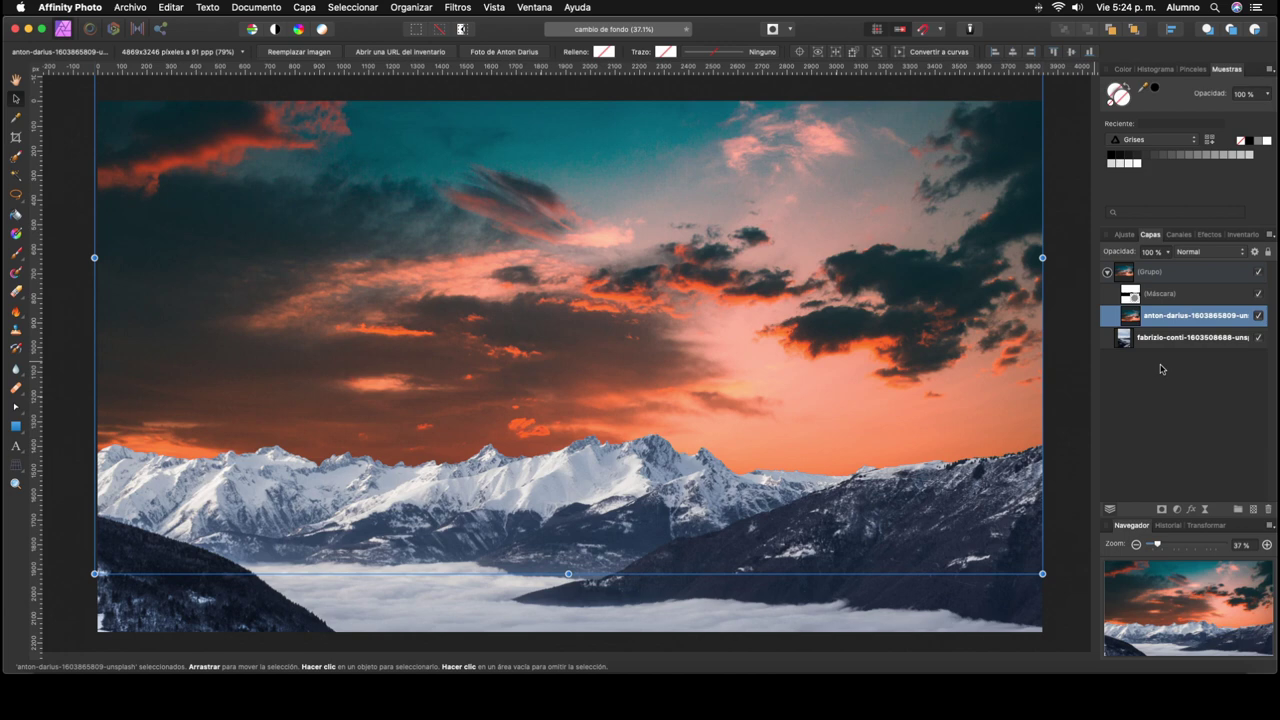
key("ctrl+j")
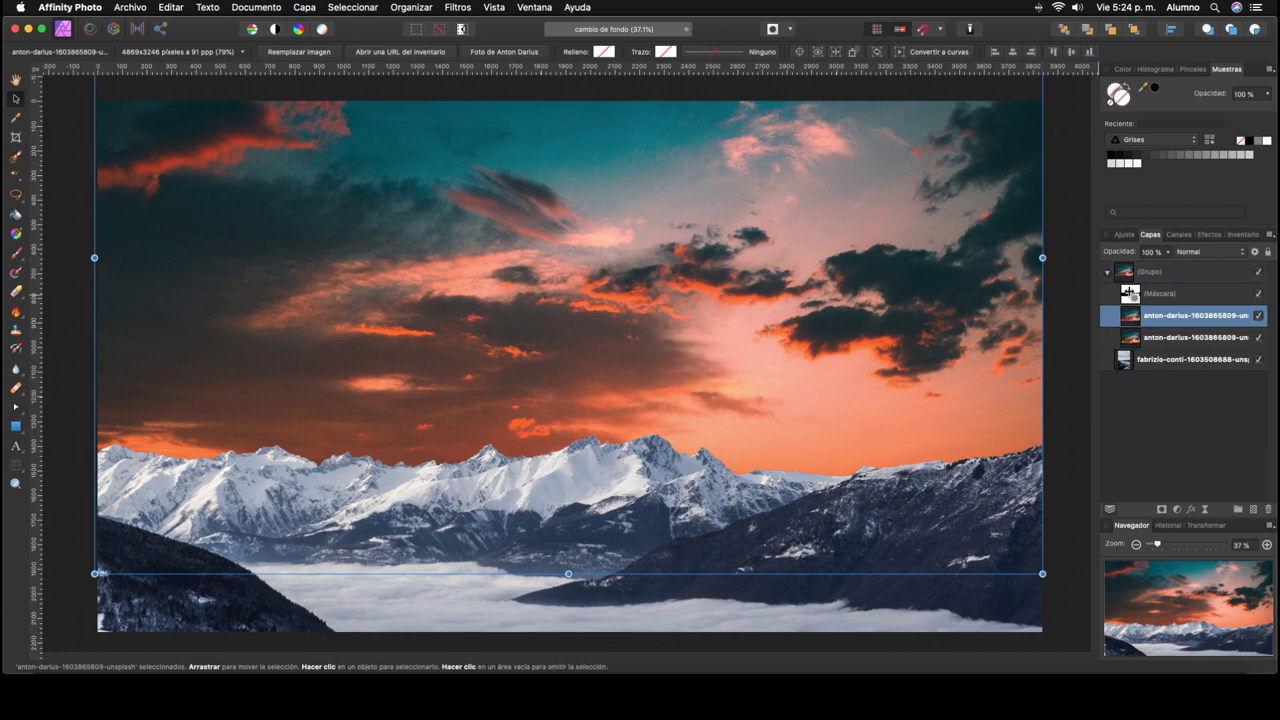
Move the sky copy above the group and collapse the group
mouse_move(1130, 318)
left_mouse_down()
mouse_move(1126, 266)
mouse_move(1140, 286)
left_mouse_up()
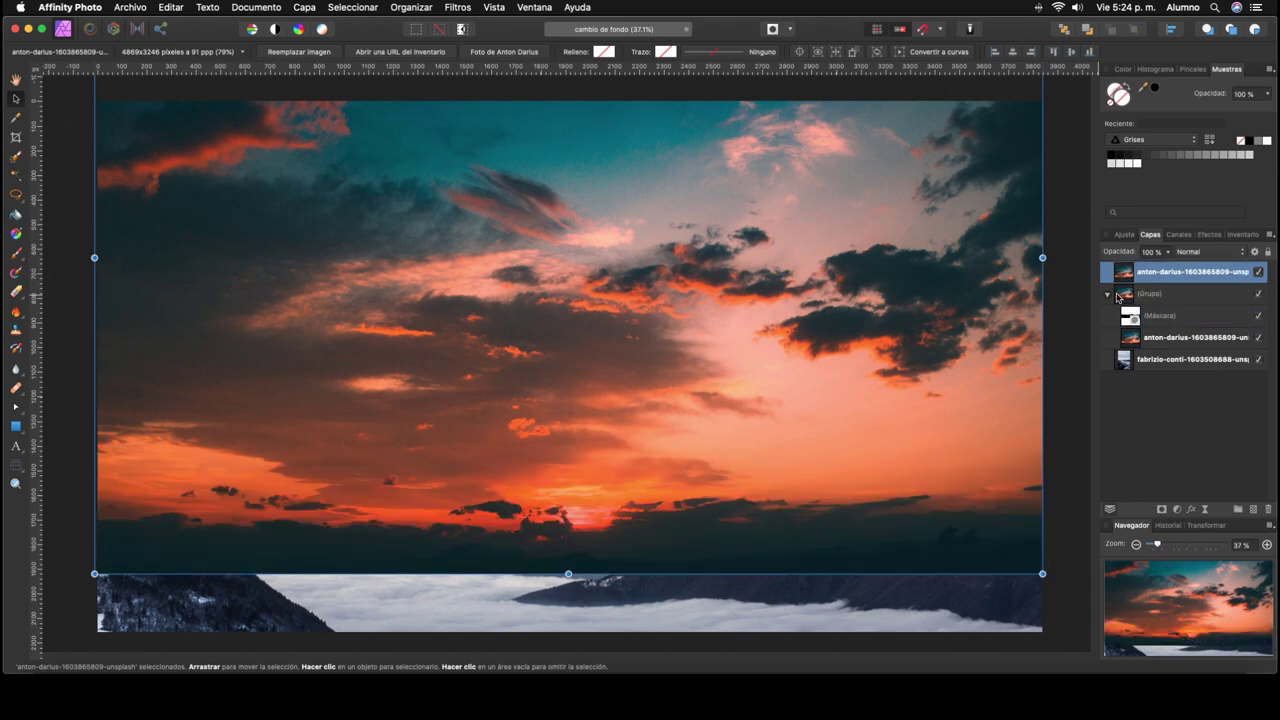
left_click(1108, 294)
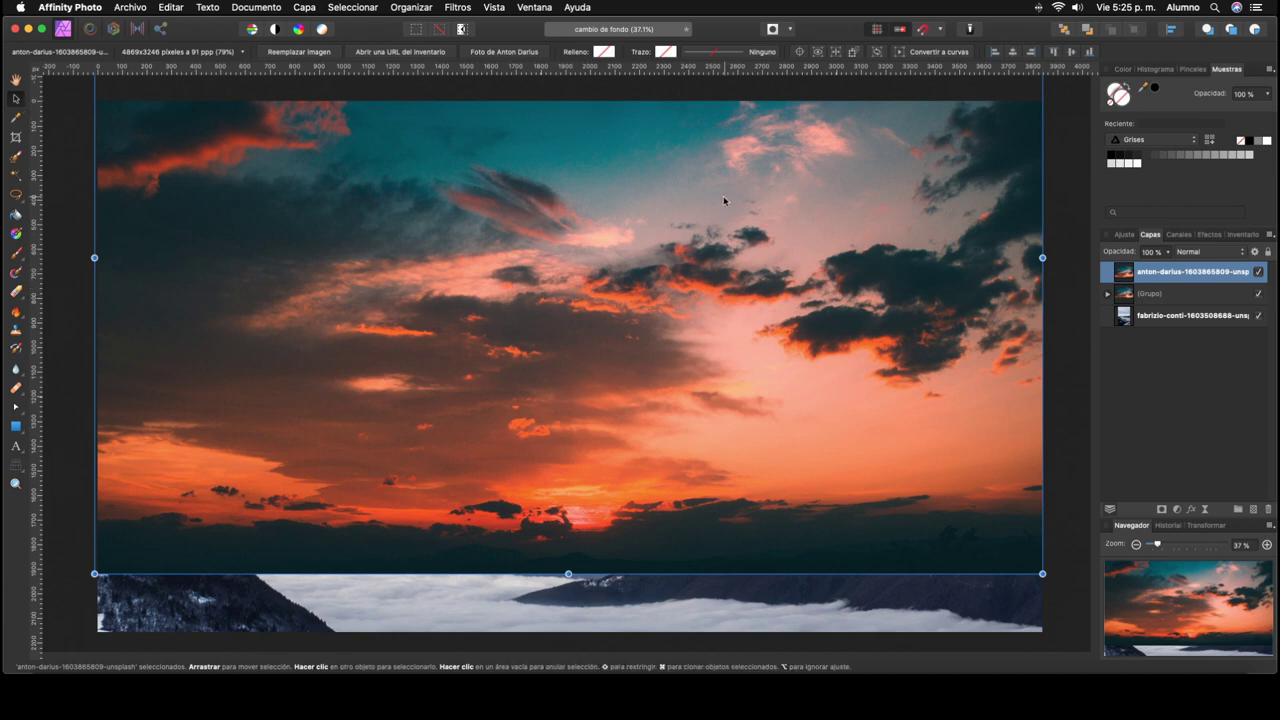
Flip the top sky copy vertically with Transformar > Voltear verticalmente
right_click(694, 243)
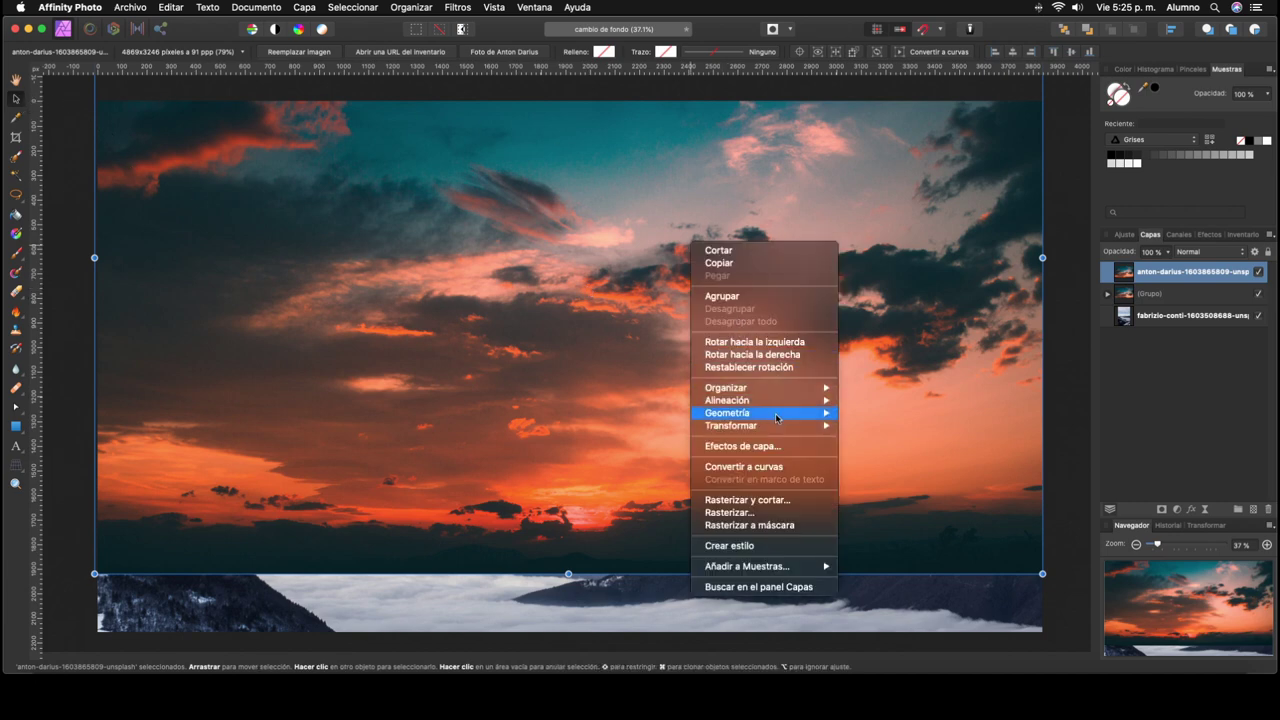
mouse_move(731, 425)
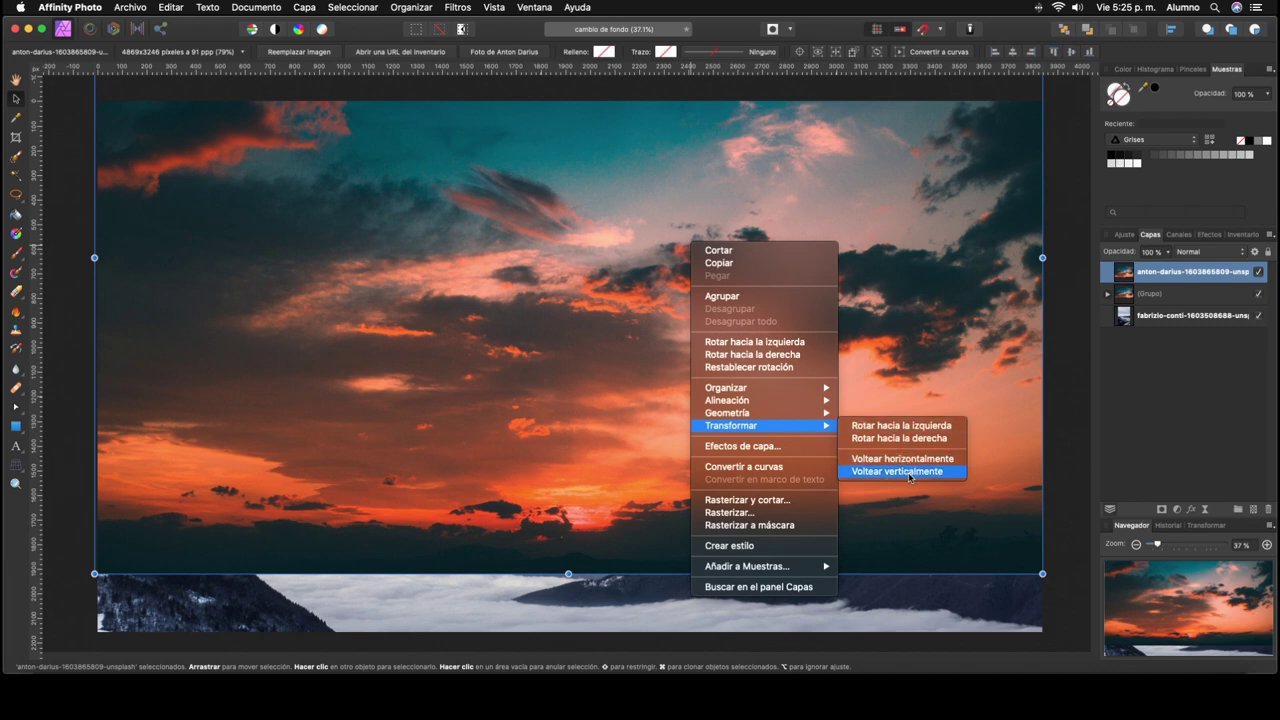
left_click(907, 473)
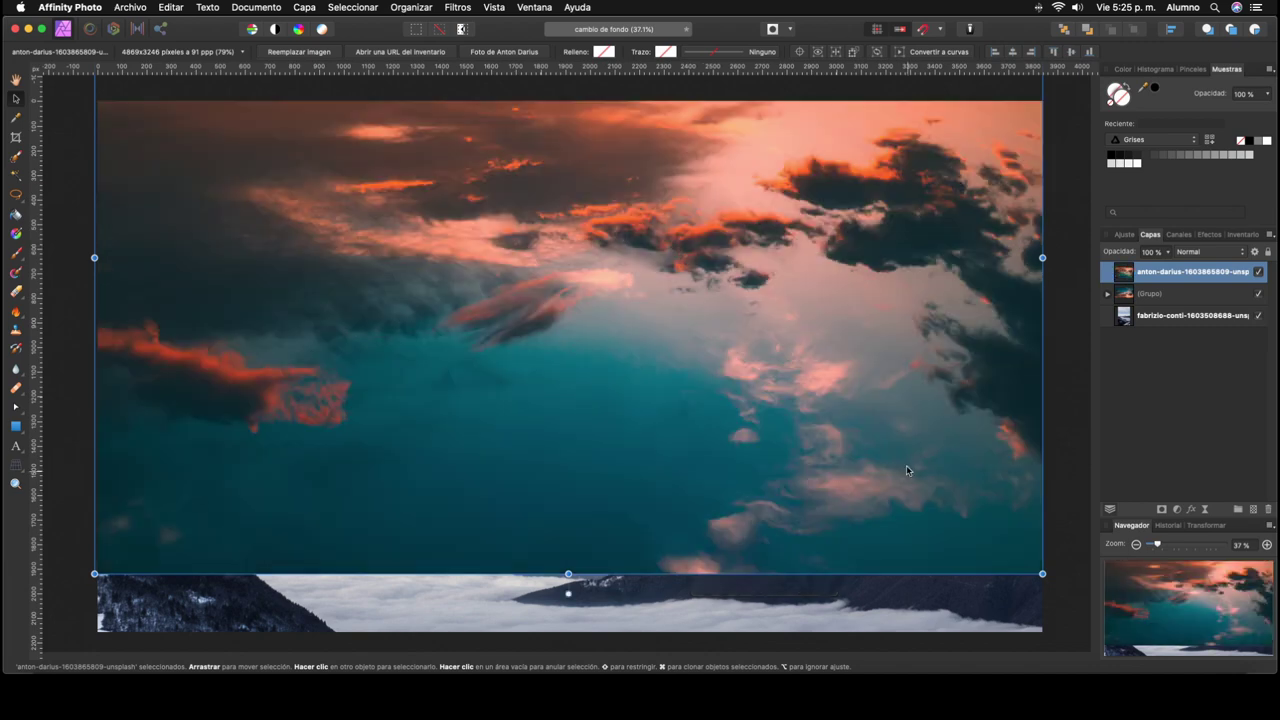
left_click(1198, 253)
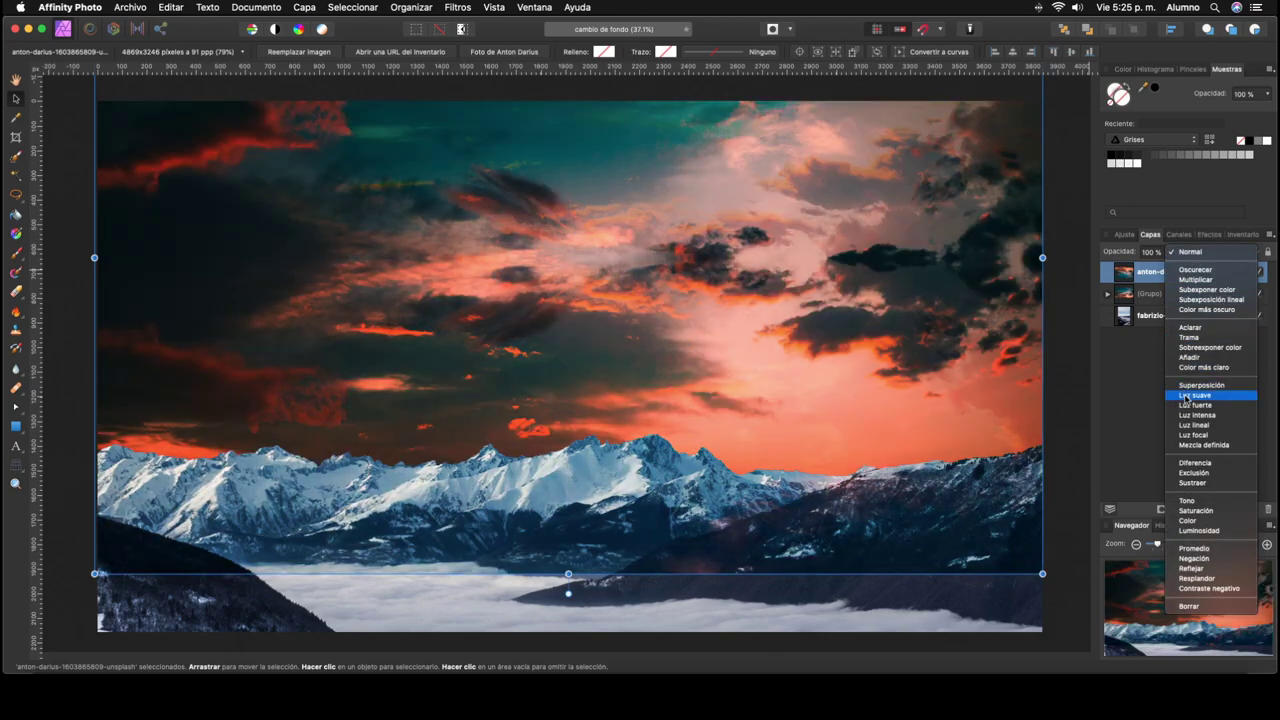
Set the sky copy to Luz suave blending and lower it over the mountains
left_click(1186, 396)
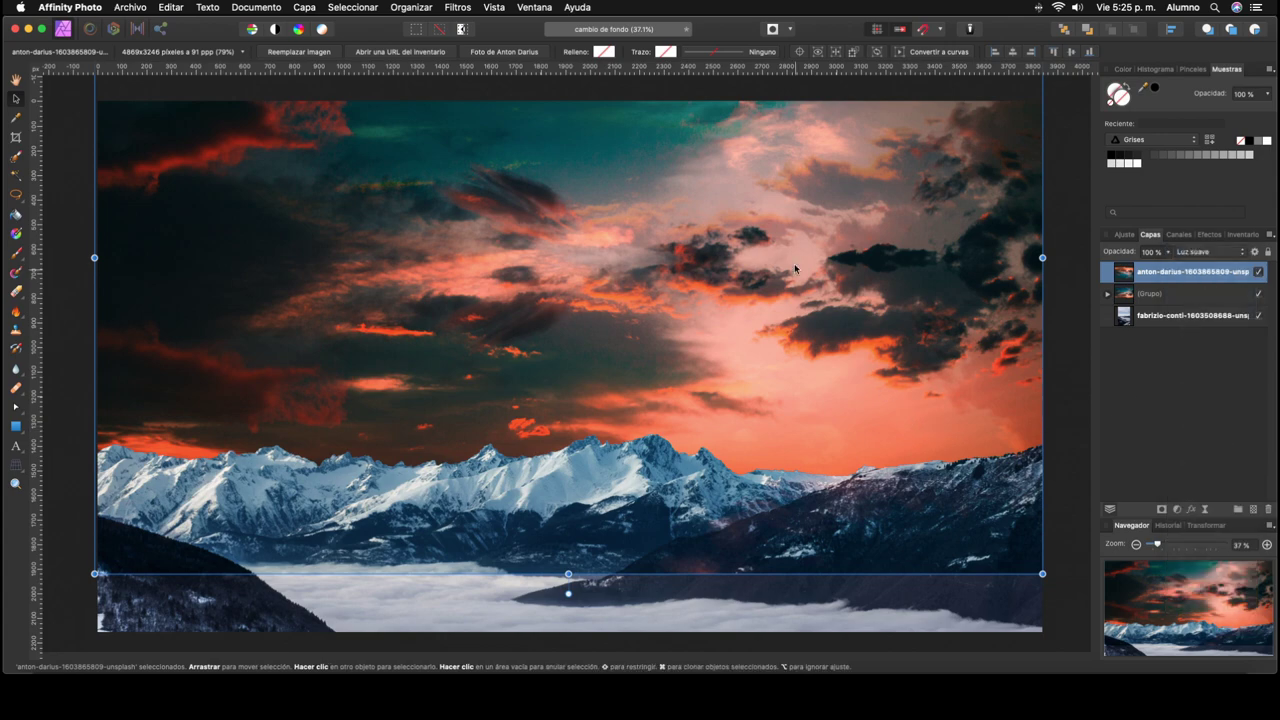
left_click_drag(803, 179, 792, 460)
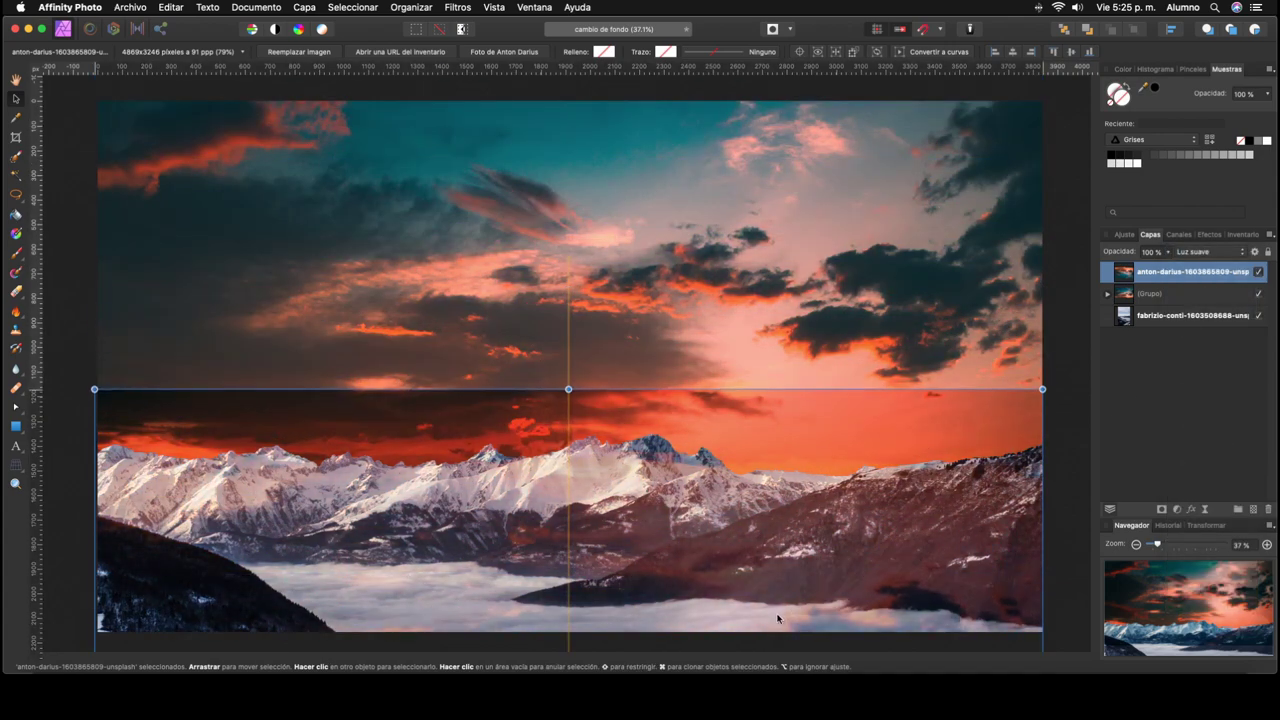
mouse_move(792, 460)
left_mouse_down()
mouse_move(778, 620)
mouse_move(801, 412)
mouse_move(800, 503)
left_mouse_up()
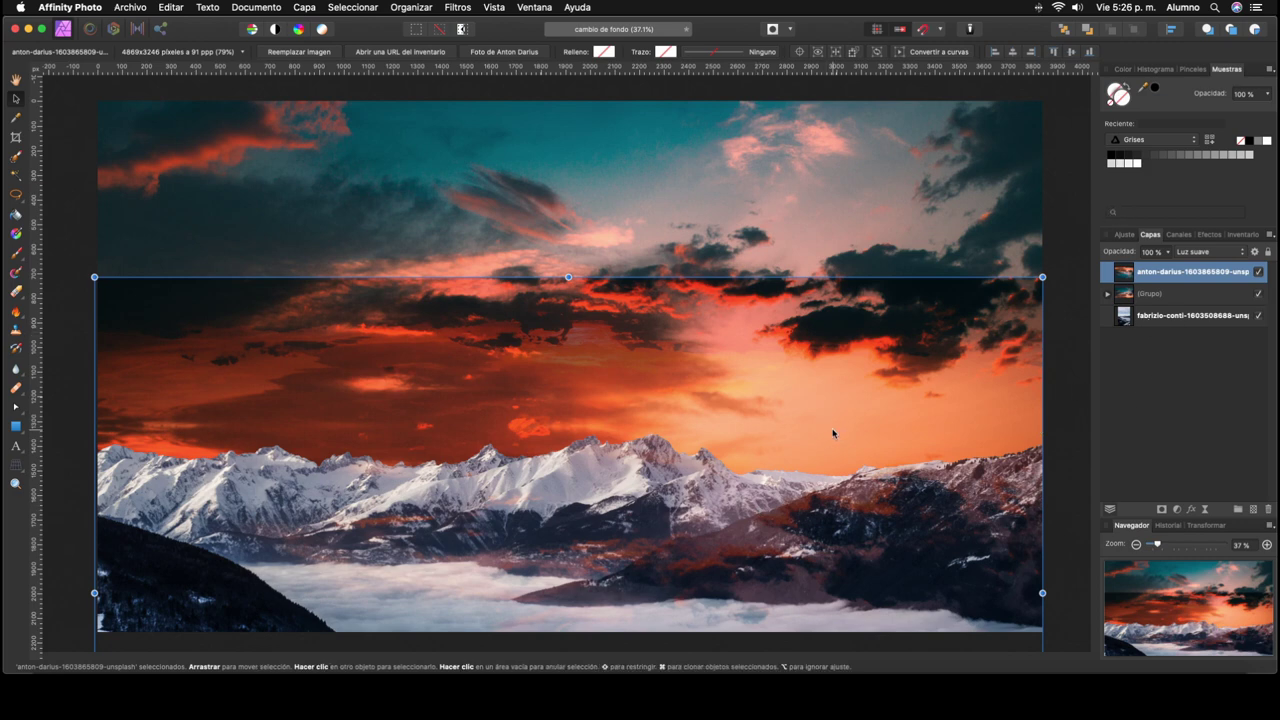
Give the soft-light sky overlay a 100 px Desenfoque gaussiano blur and drag it lower
left_click(1191, 510)
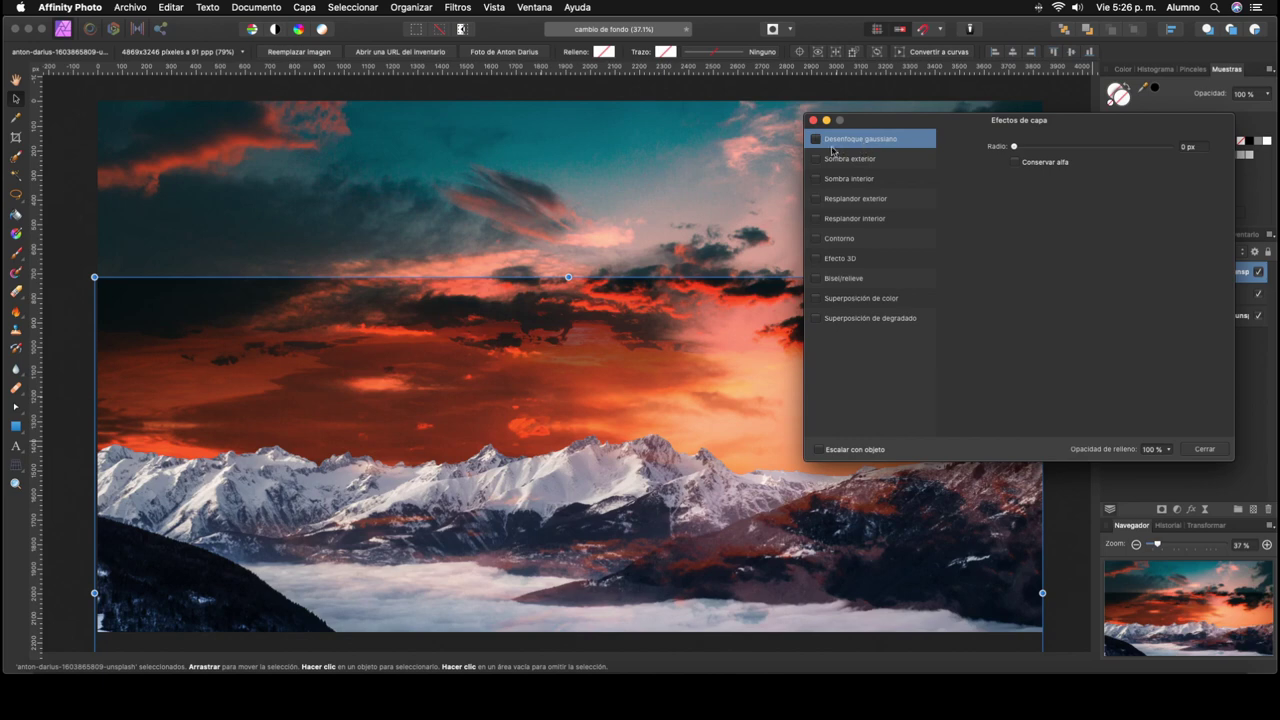
left_click(1205, 449)
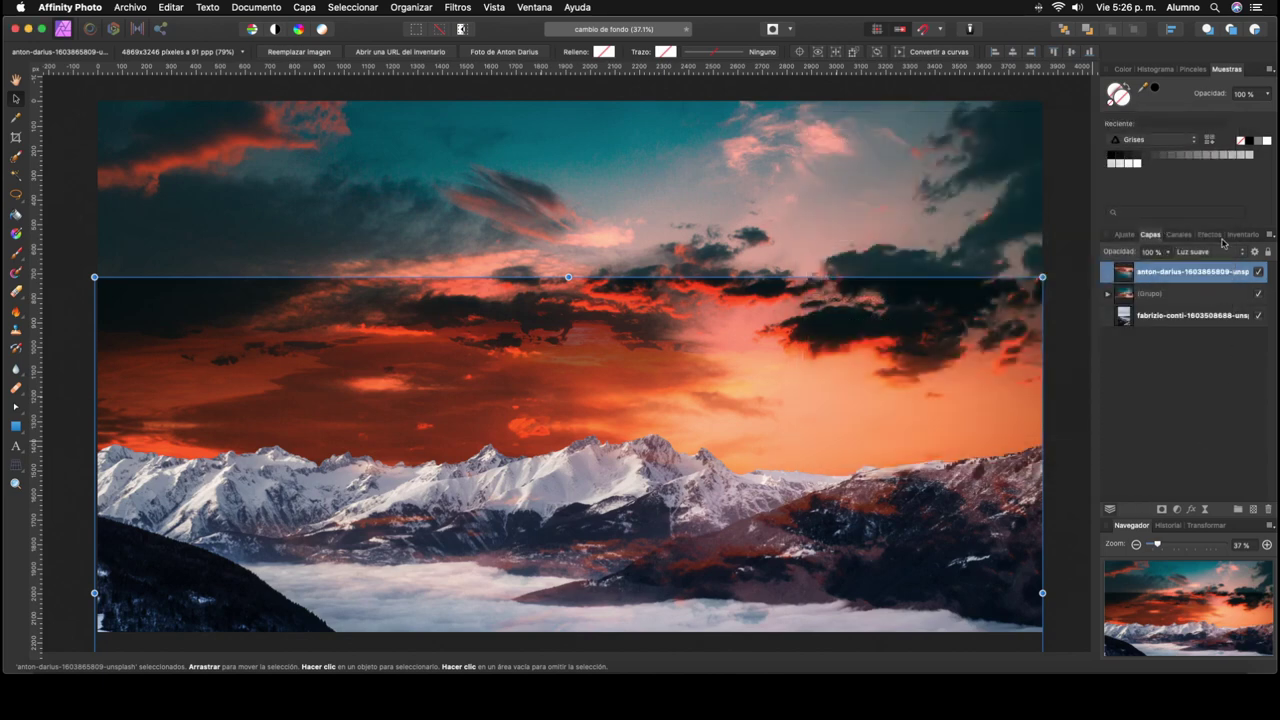
left_click(1212, 235)
left_click(1123, 273)
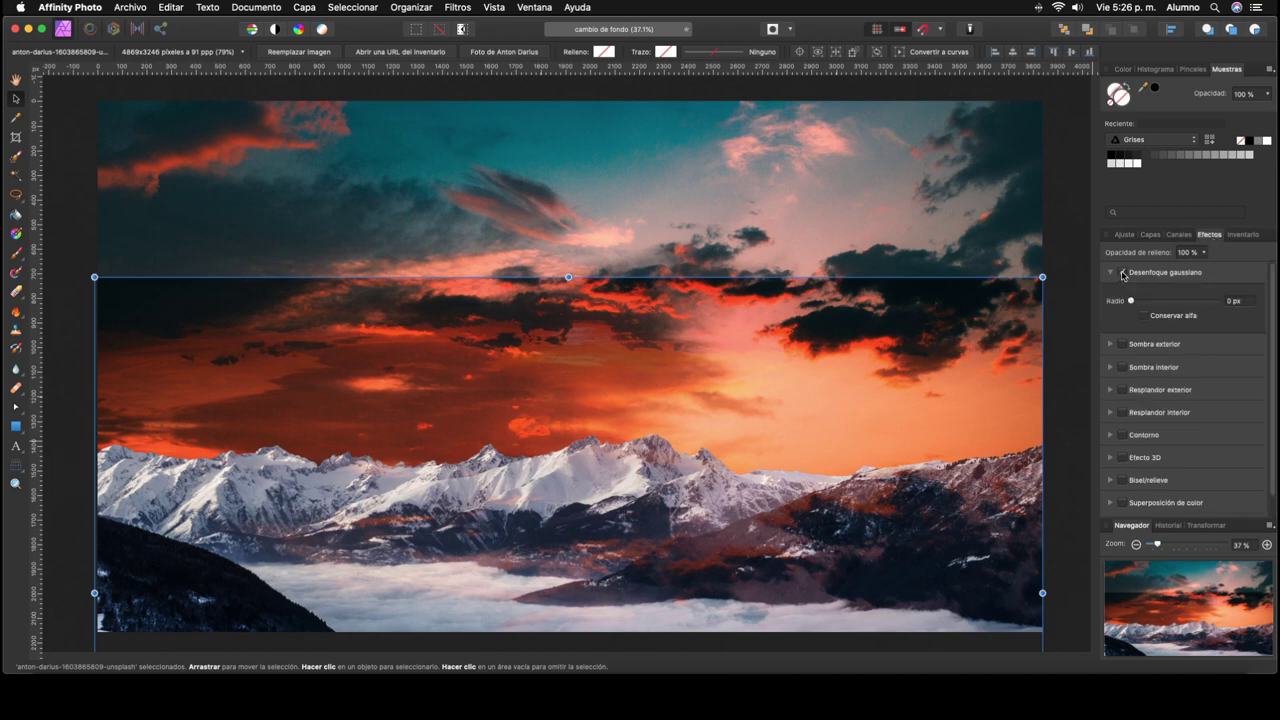
left_click_drag(1131, 300, 1217, 300)
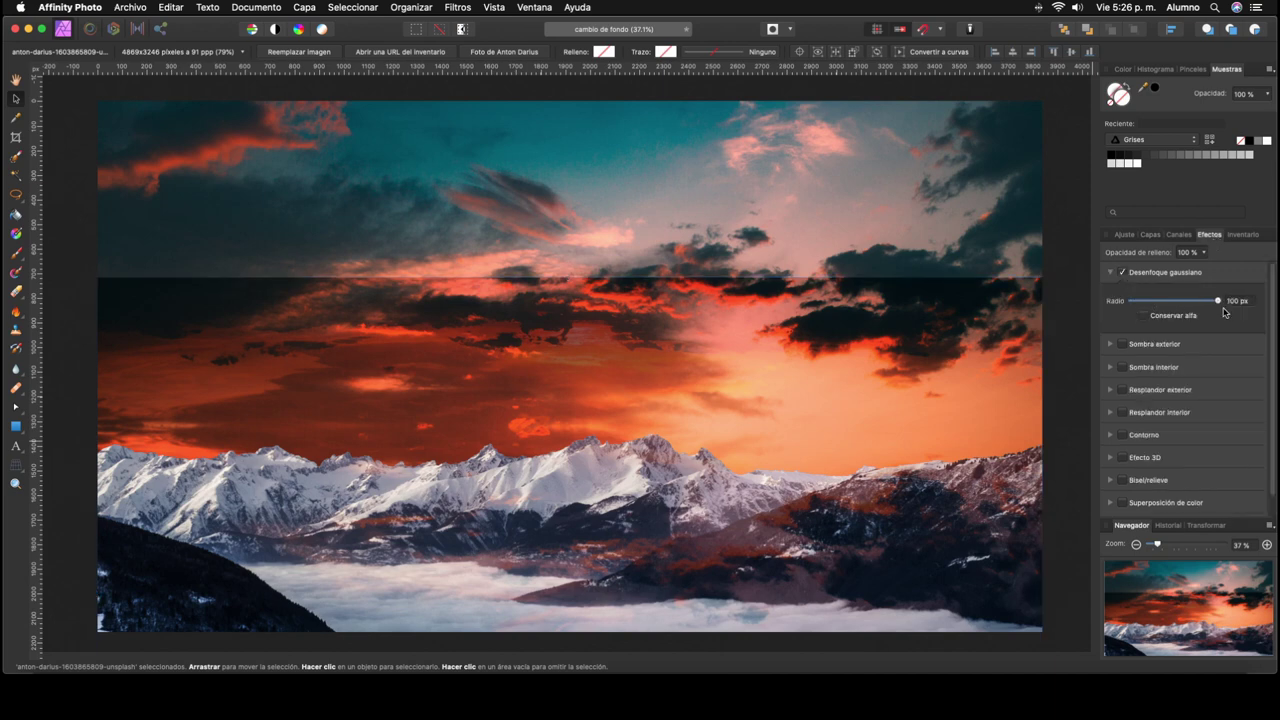
left_click(1152, 235)
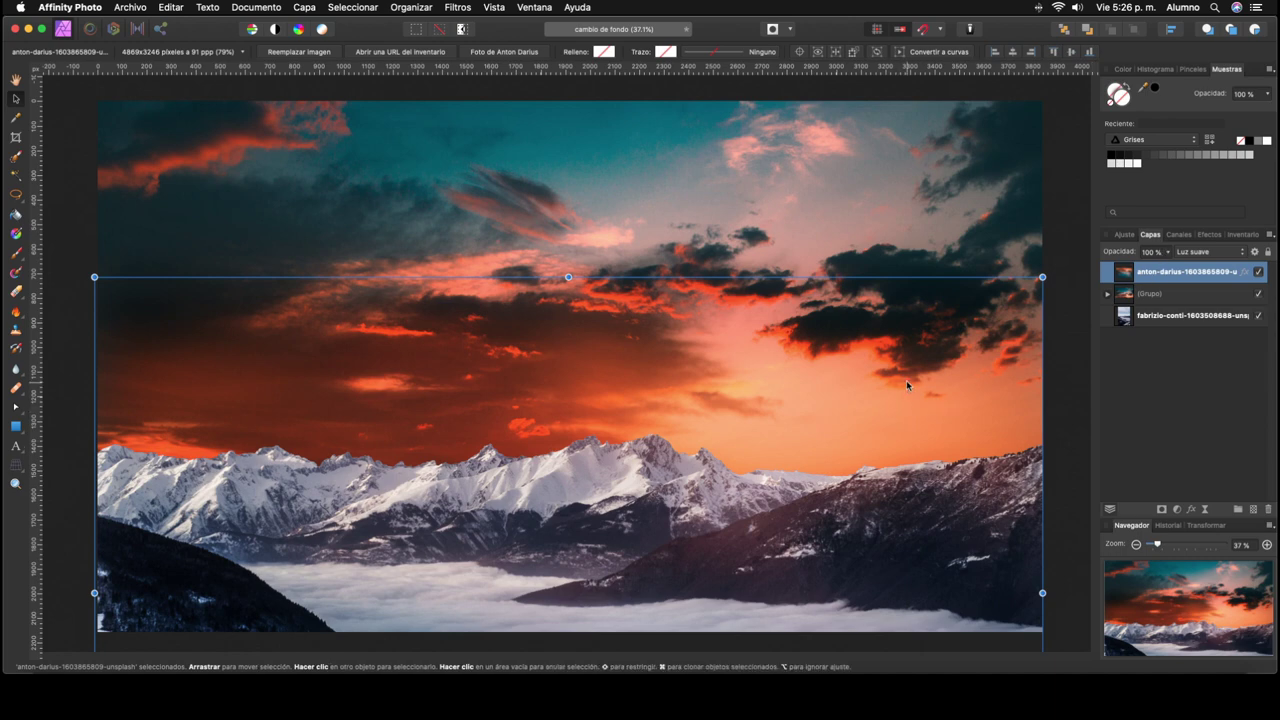
mouse_move(906, 380)
left_mouse_down()
mouse_move(893, 543)
mouse_move(900, 423)
mouse_move(900, 520)
mouse_move(902, 460)
mouse_move(925, 404)
mouse_move(909, 443)
mouse_move(896, 354)
mouse_move(887, 481)
mouse_move(862, 424)
mouse_move(886, 478)
mouse_move(863, 320)
mouse_move(866, 423)
mouse_move(897, 432)
mouse_move(882, 397)
left_mouse_up()
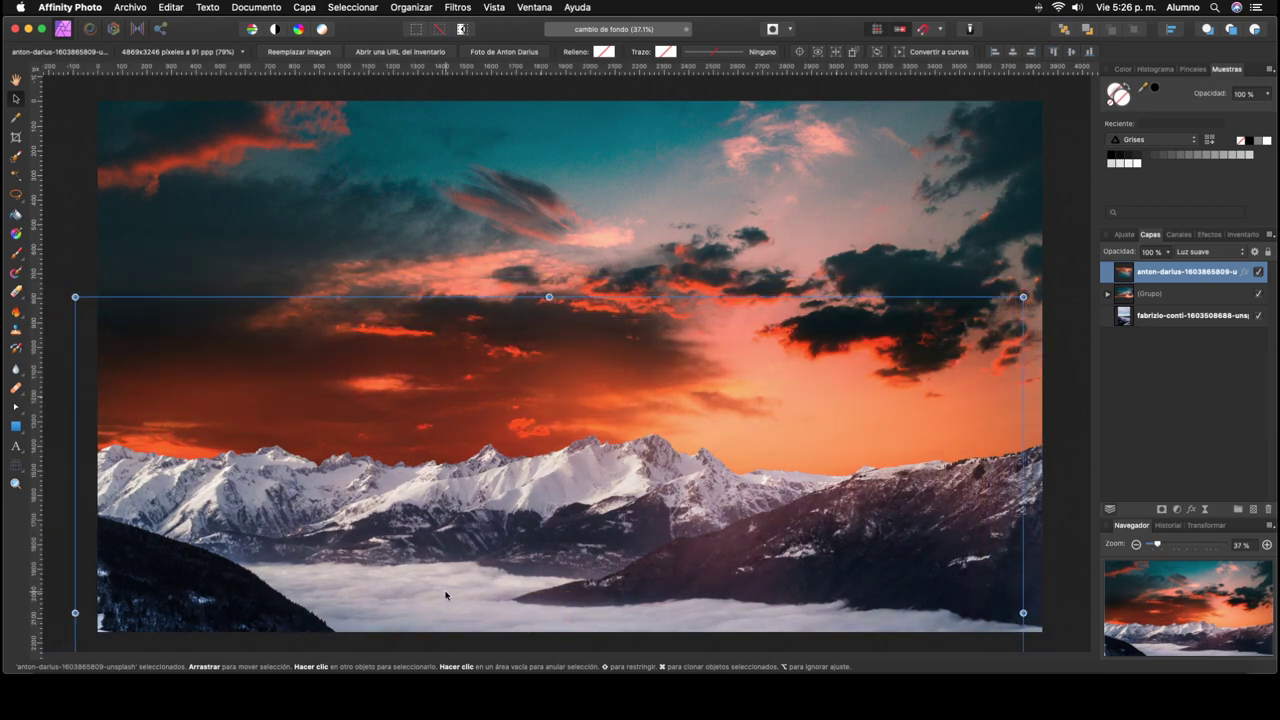
Drag and arrow-key nudge the blurred overlay until it covers the lower sky and mountains
left_click_drag(866, 485, 870, 470)
mouse_move(895, 478)
left_mouse_down()
mouse_move(879, 437)
mouse_move(893, 438)
left_mouse_up()
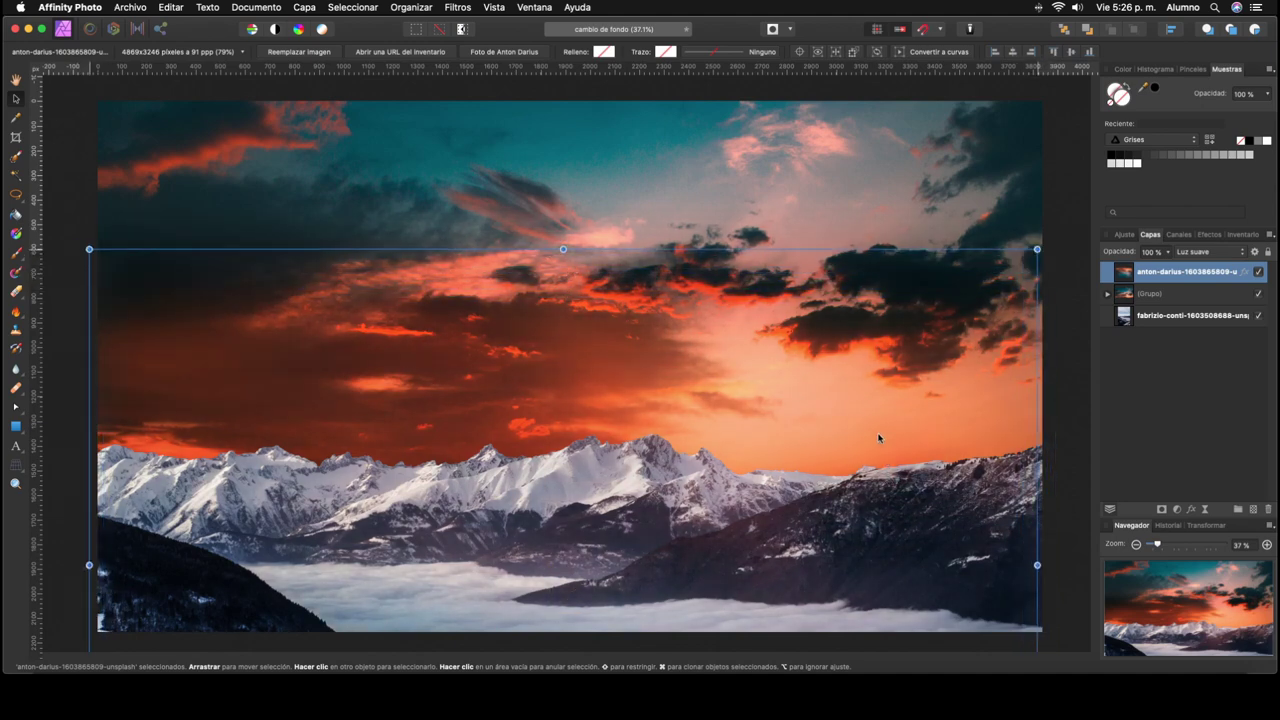
key("shift+Down")
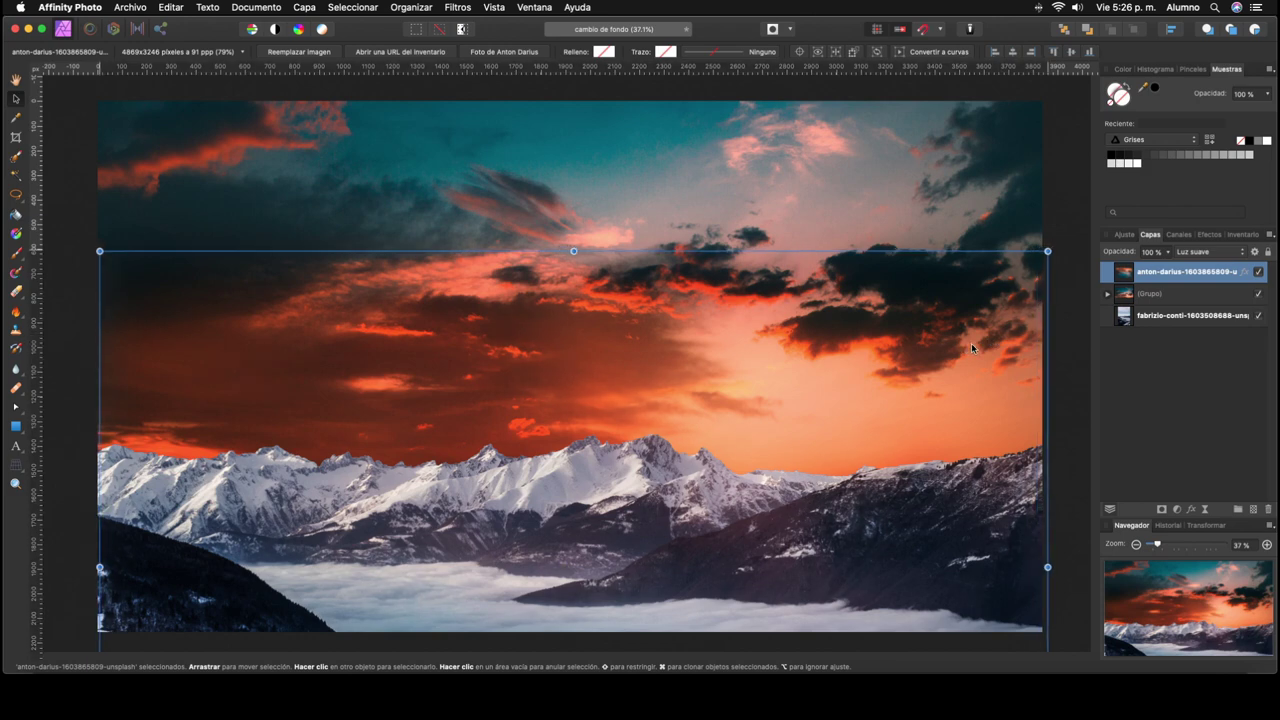
key("shift+Right")
key("shift+Right")
key("shift+Right")
key("shift+Right")
key("Down")
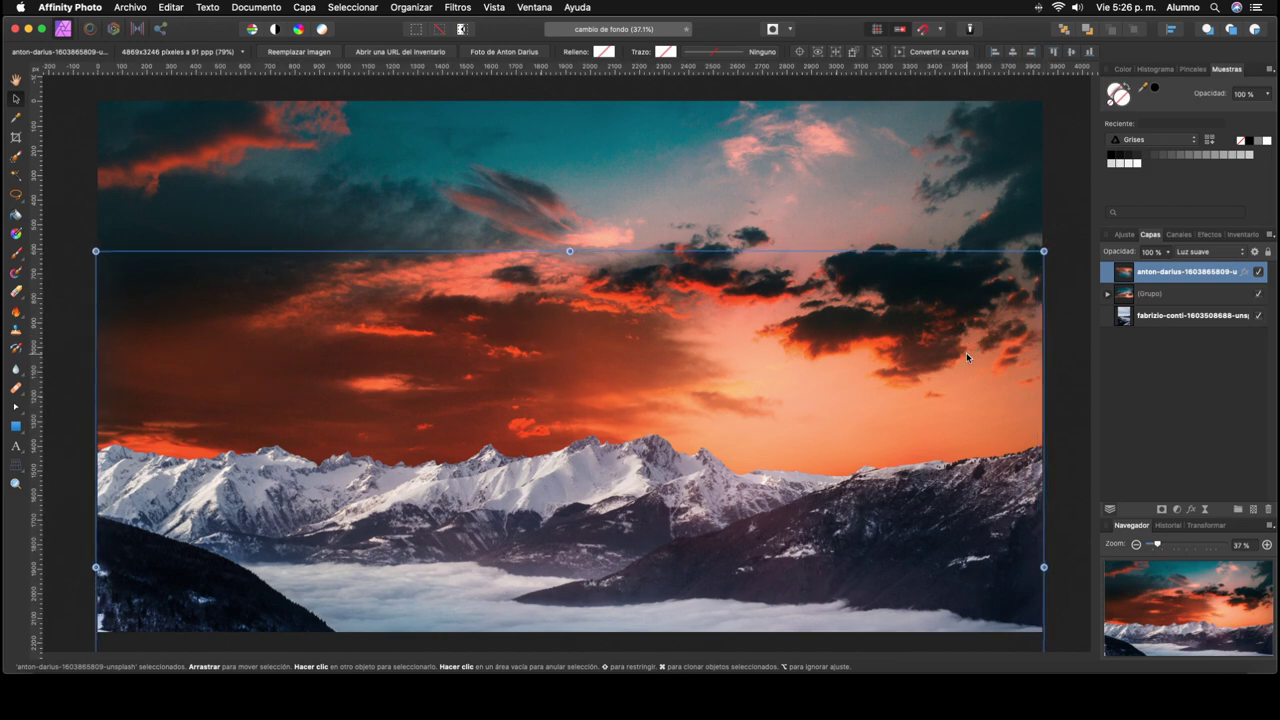
mouse_move(964, 363)
left_mouse_down()
mouse_move(954, 504)
mouse_move(955, 427)
mouse_move(954, 447)
left_mouse_up()
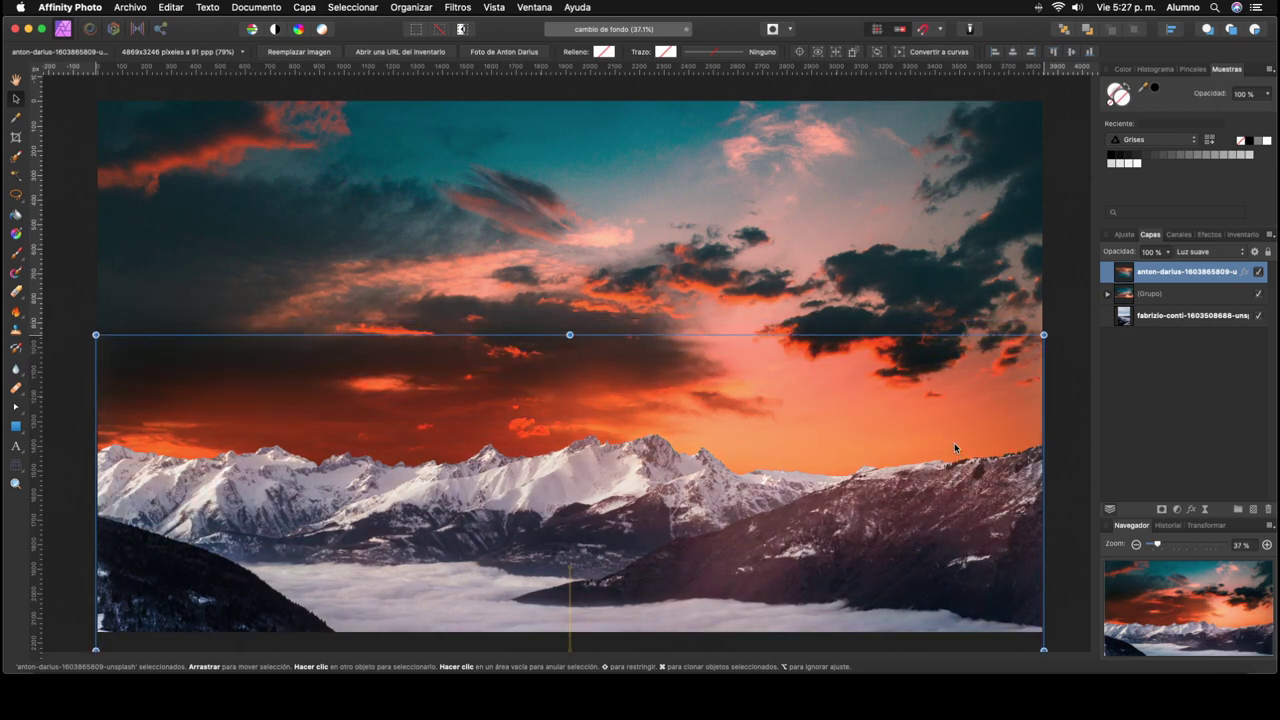
Duplicate the soft-light overlay layer with Cmd+J and select the top copy
left_click(1078, 364)
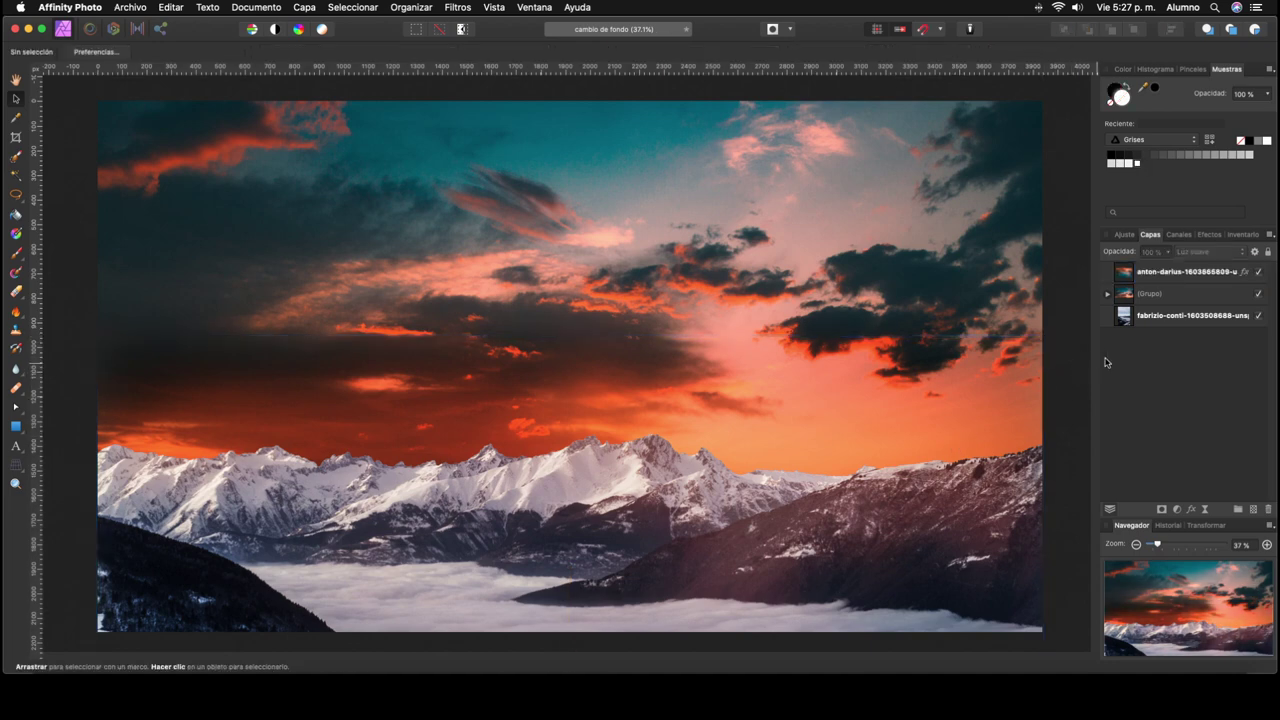
left_click(1188, 278)
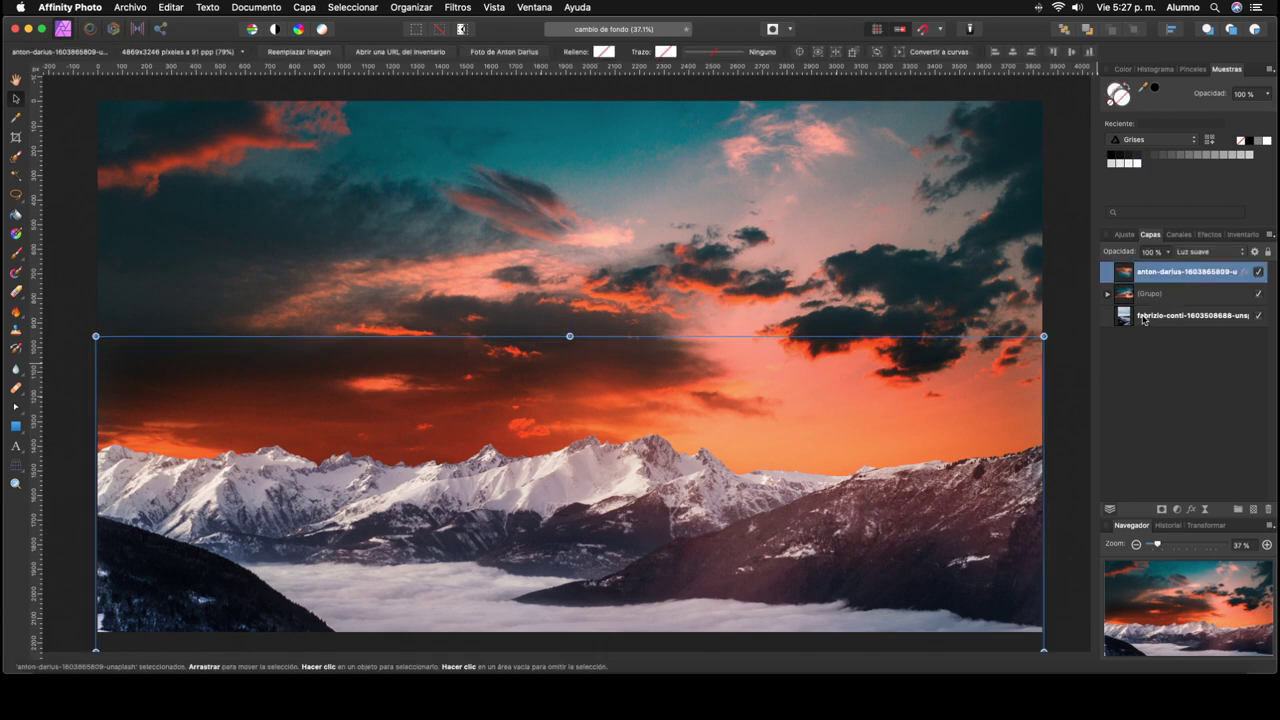
key("super+j")
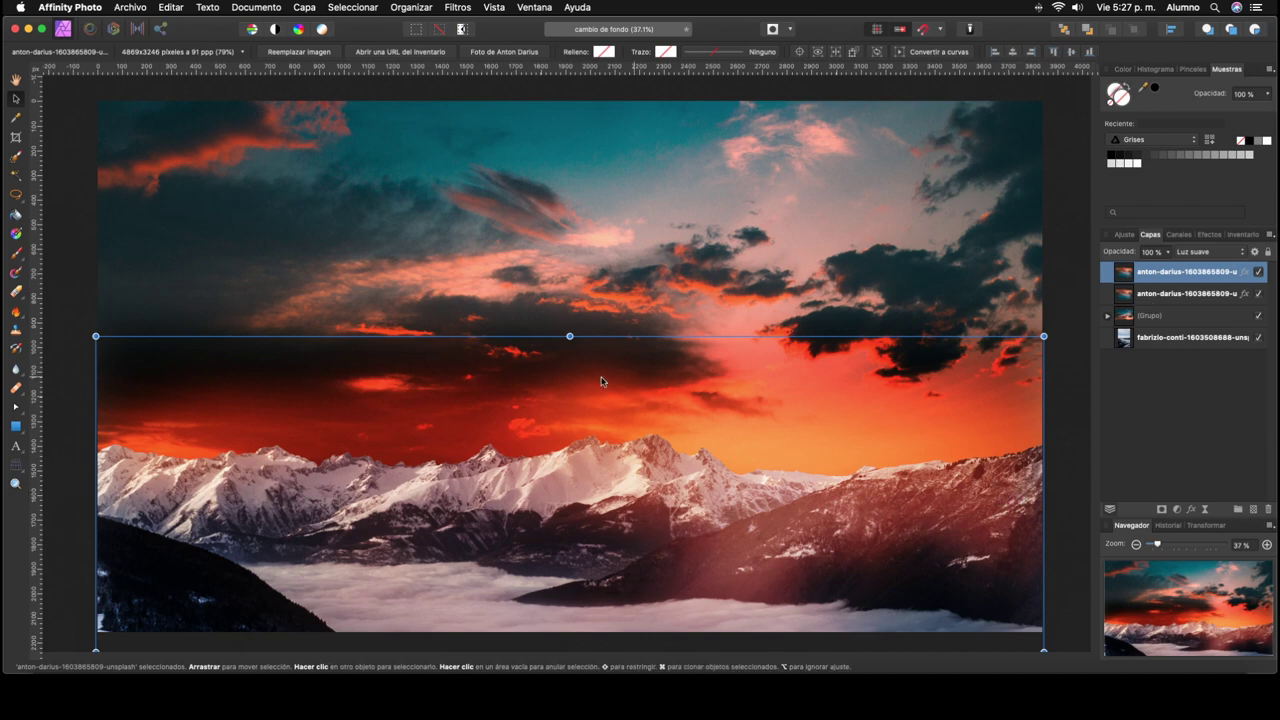
left_click(1058, 329)
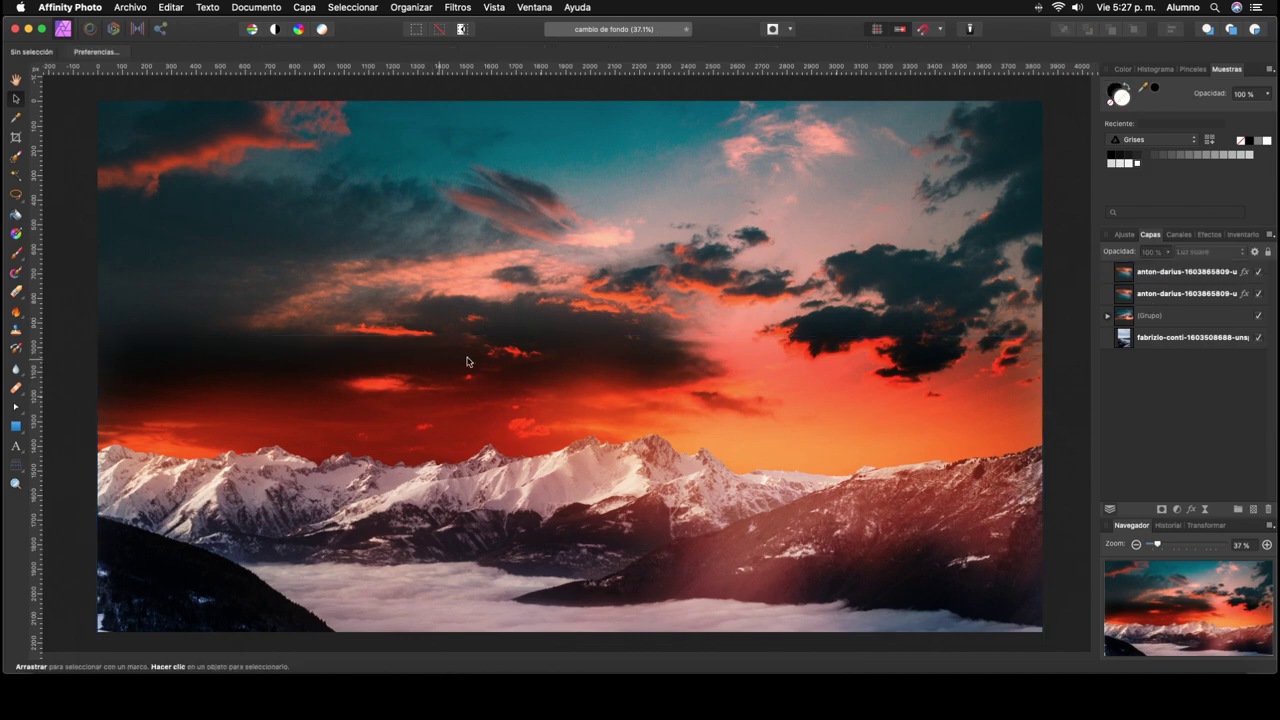
left_click(1172, 283)
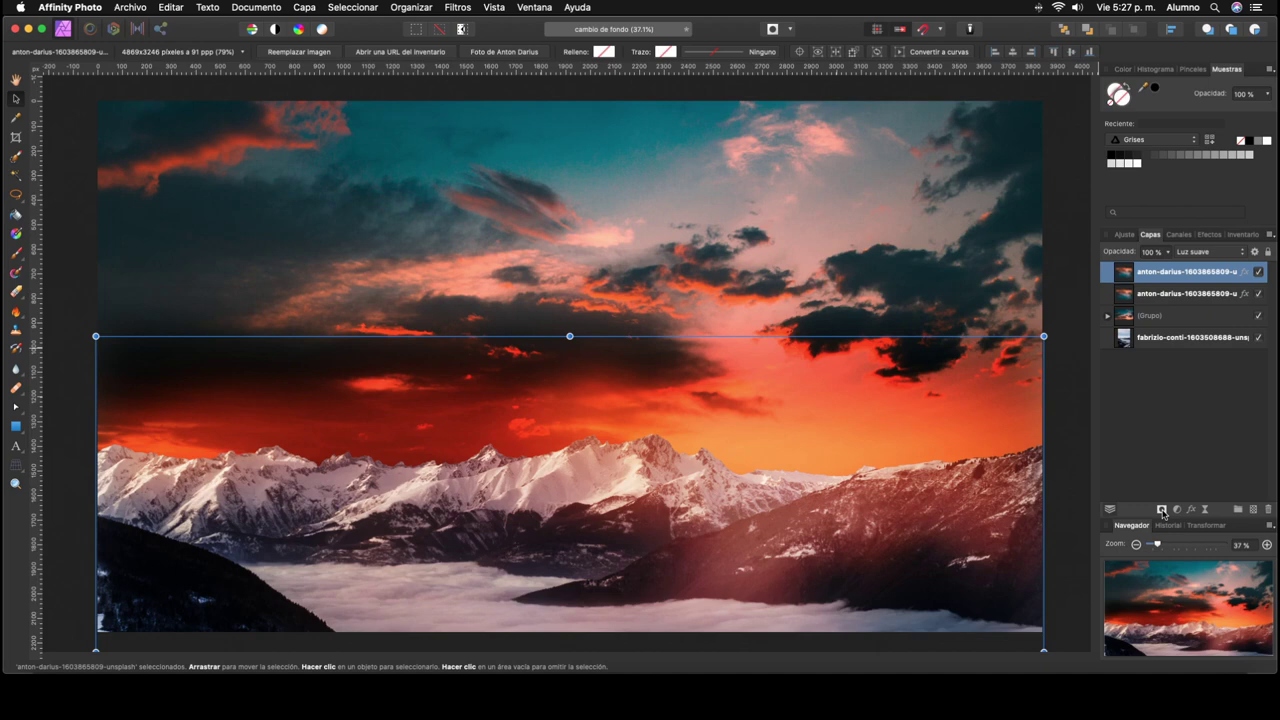
Add a mask to the top overlay and draw a vertical linear gradient on it
left_click(1162, 510)
left_click(1140, 295)
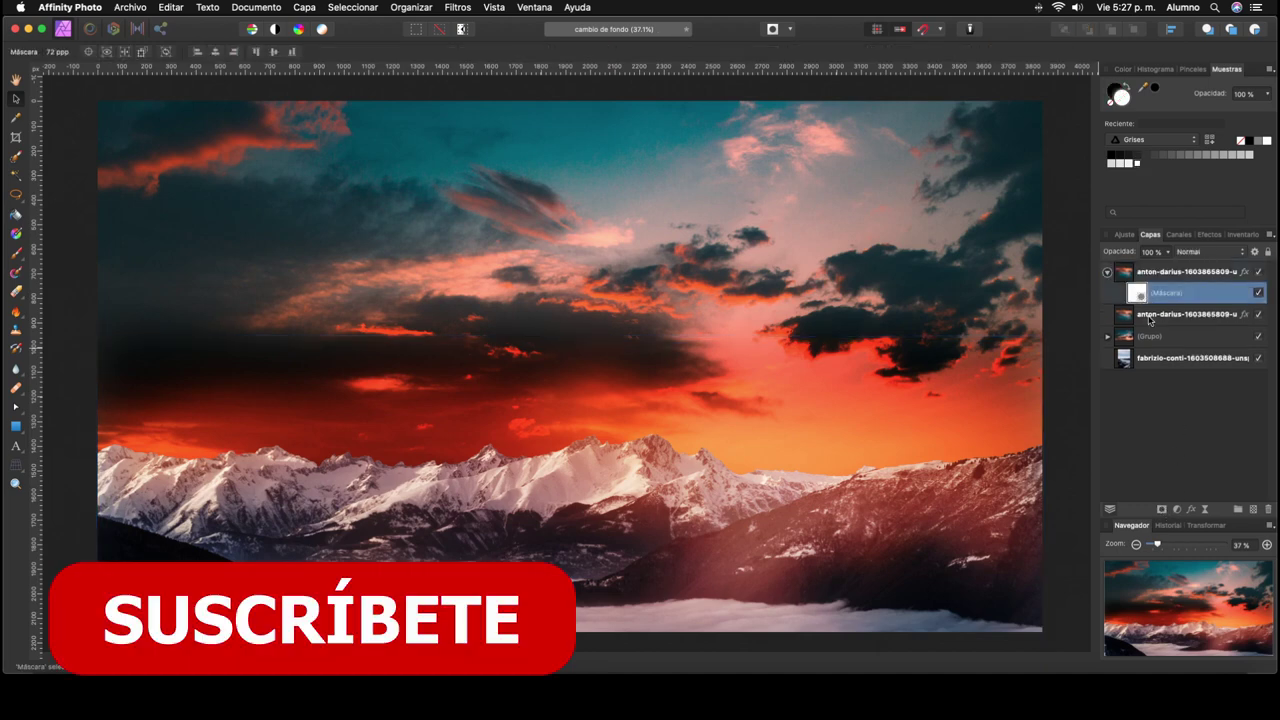
left_click(16, 233)
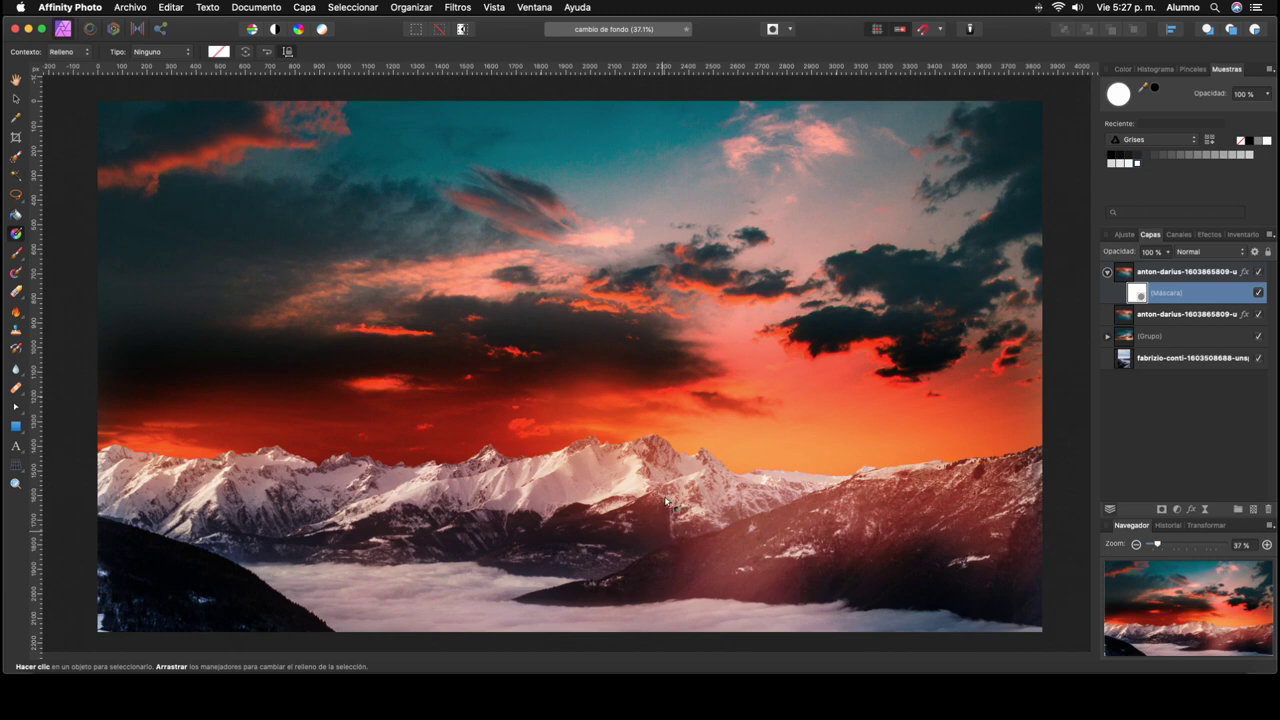
mouse_move(662, 530)
left_mouse_down()
mouse_move(662, 413)
mouse_move(665, 424)
left_mouse_up()
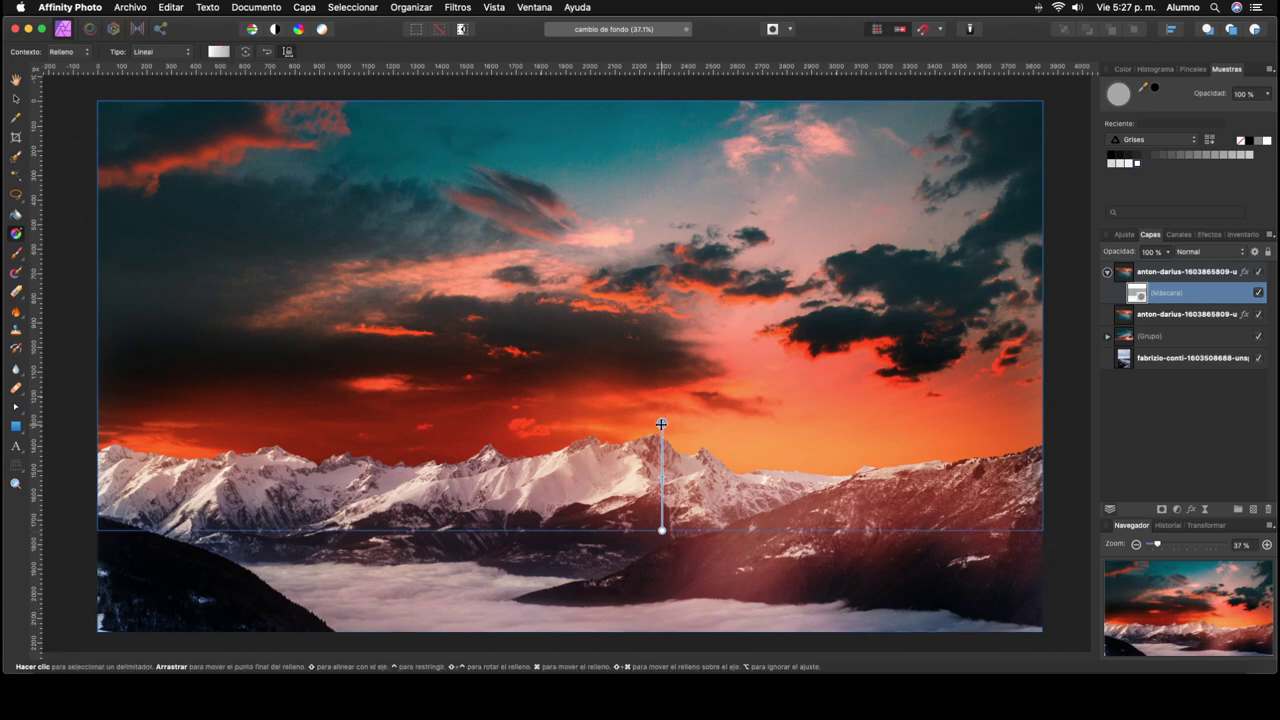
Set the gradient's end colour stop to black
left_click(220, 56)
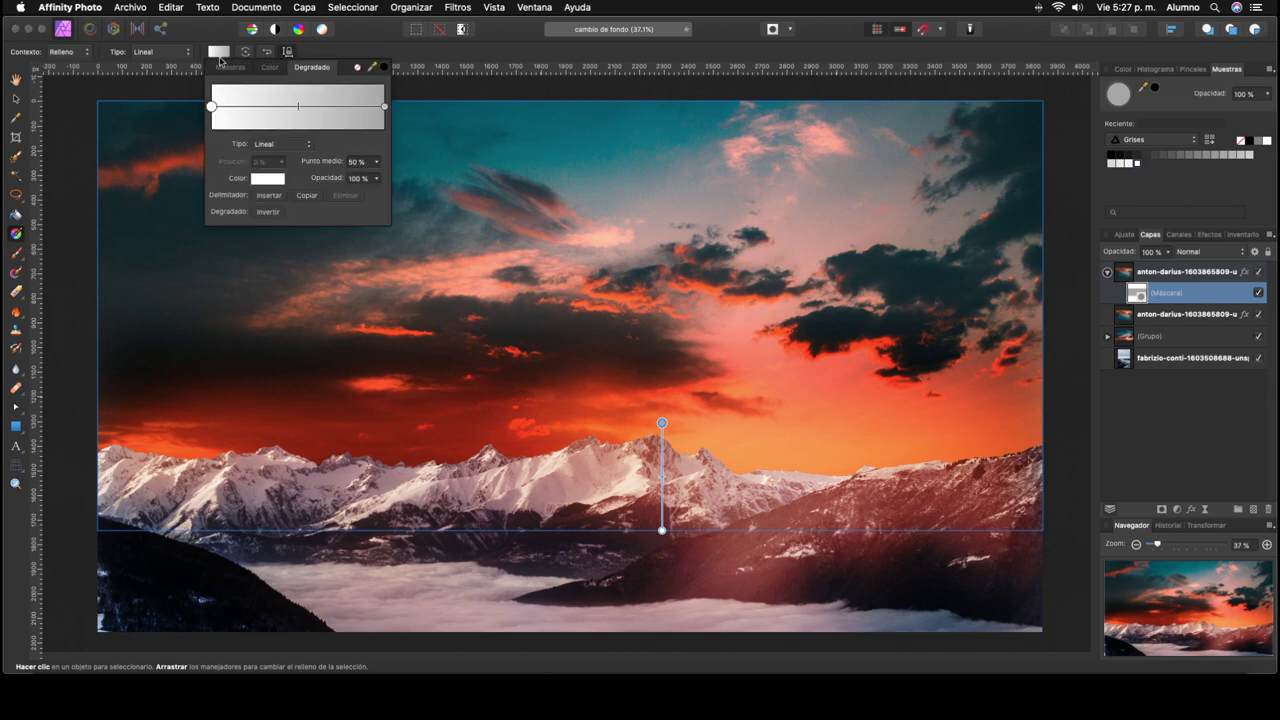
left_click(384, 107)
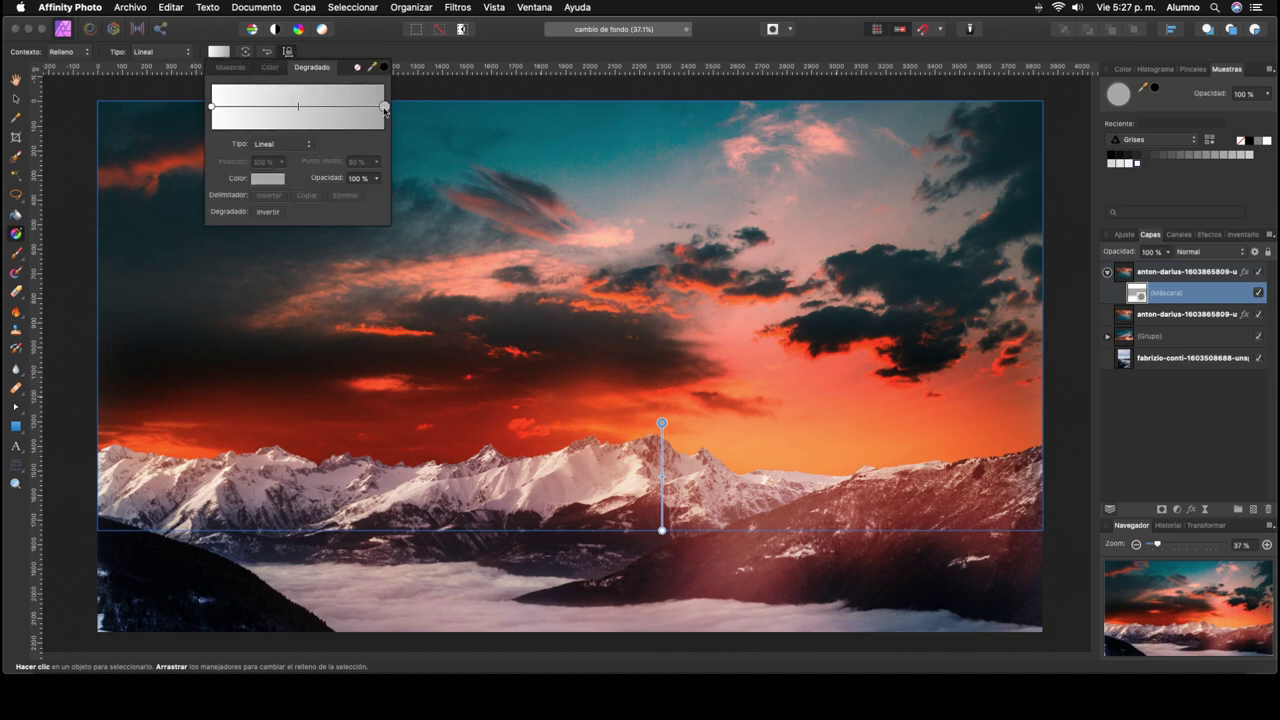
left_click(384, 68)
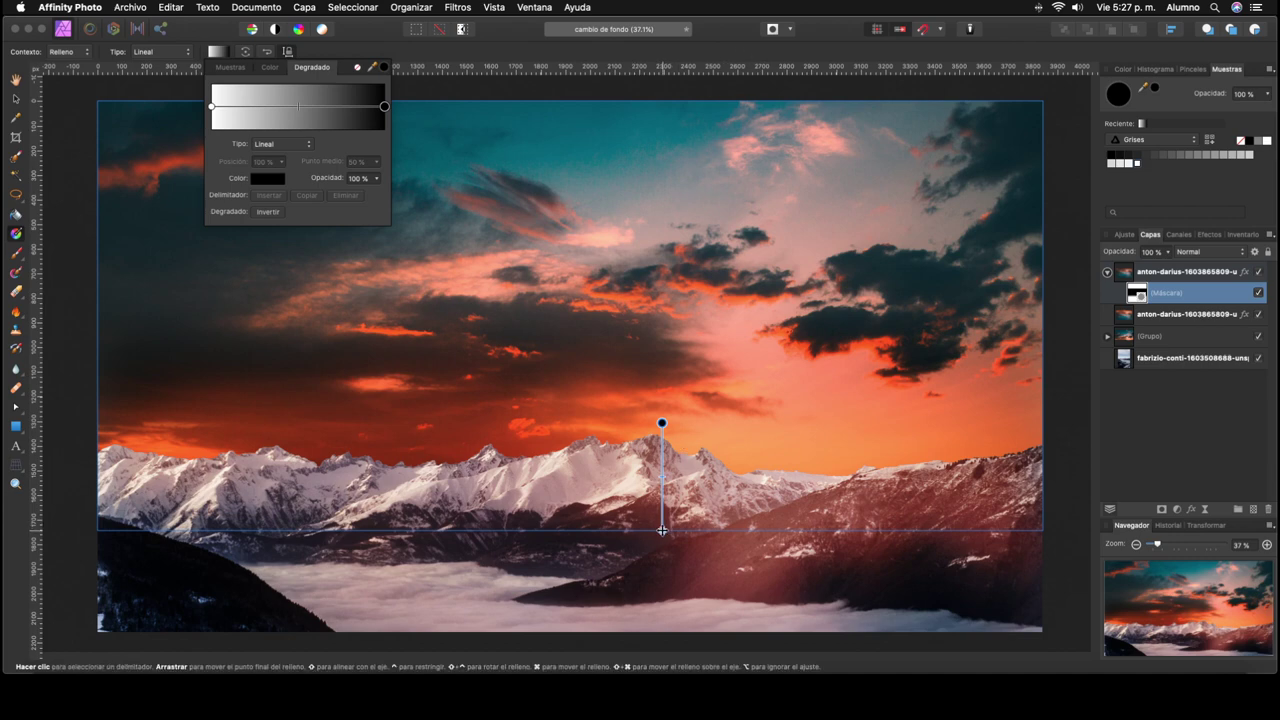
left_click(662, 522)
Adjust the gradient handles so the orange glow fades out above the peaks
mouse_move(662, 527)
left_mouse_down()
mouse_move(661, 489)
mouse_move(661, 594)
mouse_move(665, 481)
mouse_move(663, 494)
left_mouse_up()
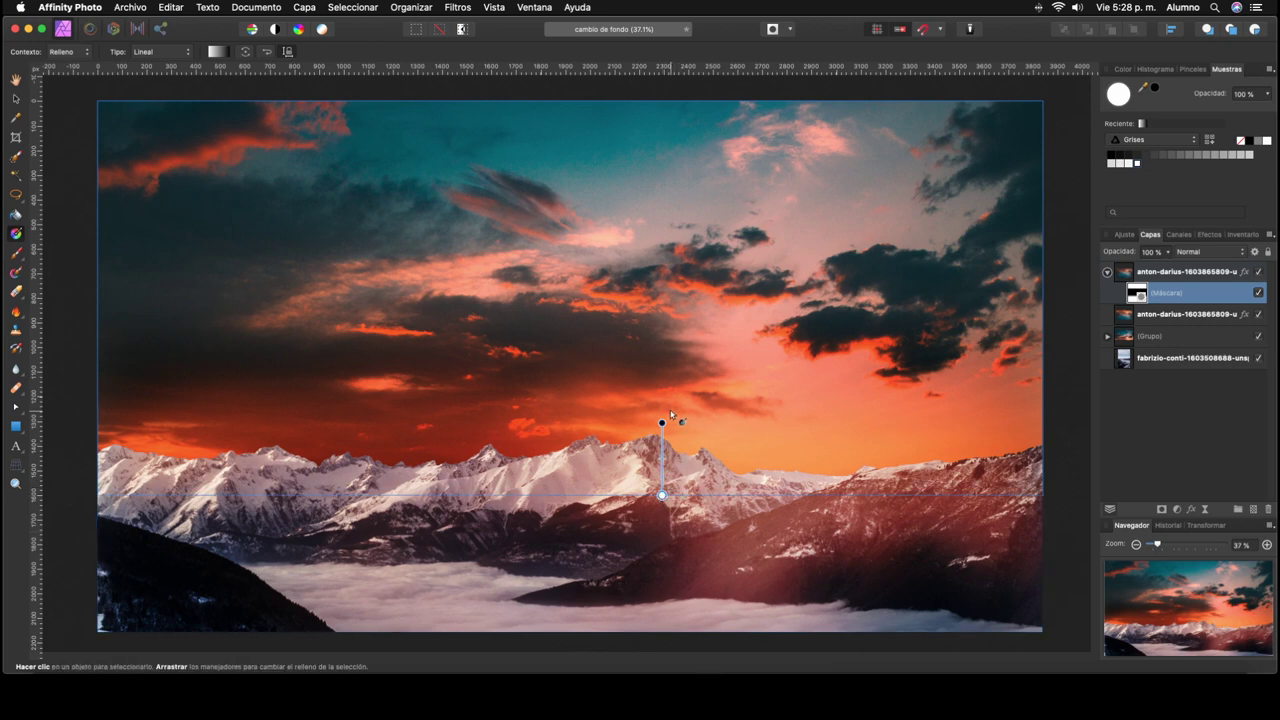
mouse_move(661, 414)
left_mouse_down()
mouse_move(663, 351)
mouse_move(668, 484)
mouse_move(664, 472)
left_mouse_up()
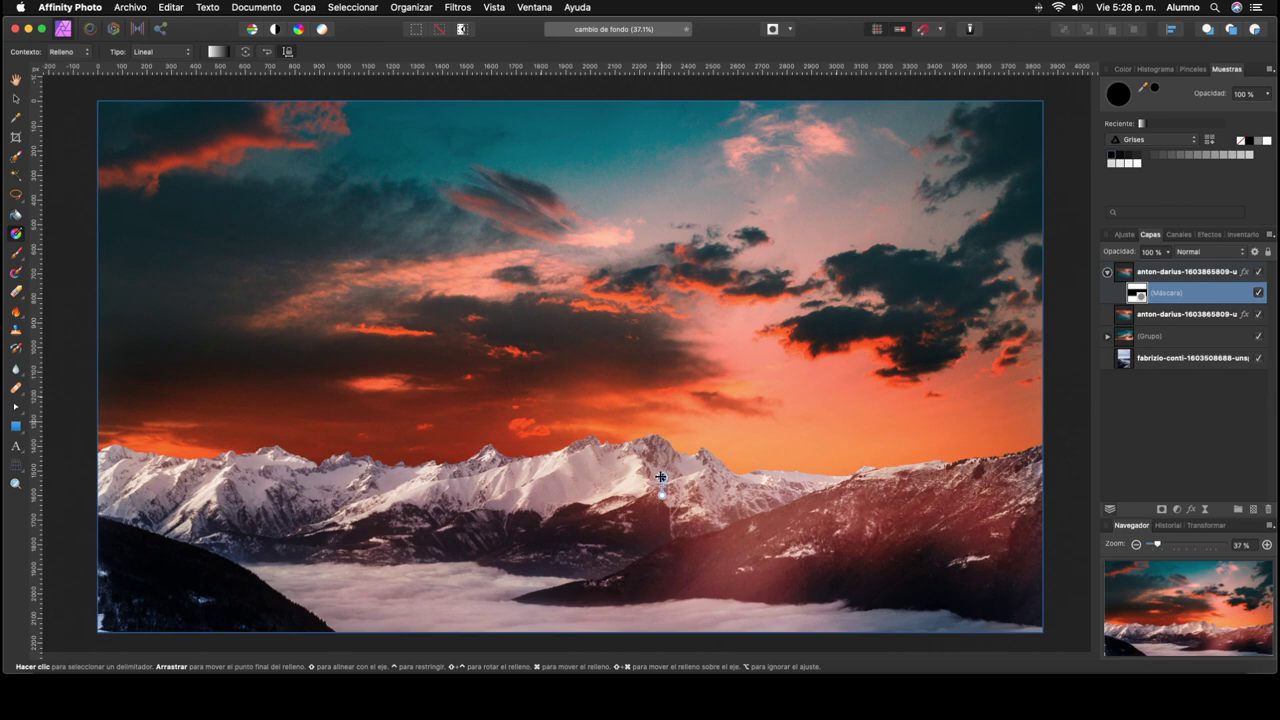
mouse_move(659, 440)
left_mouse_down()
mouse_move(685, 253)
mouse_move(681, 442)
mouse_move(691, 243)
mouse_move(684, 424)
left_mouse_up()
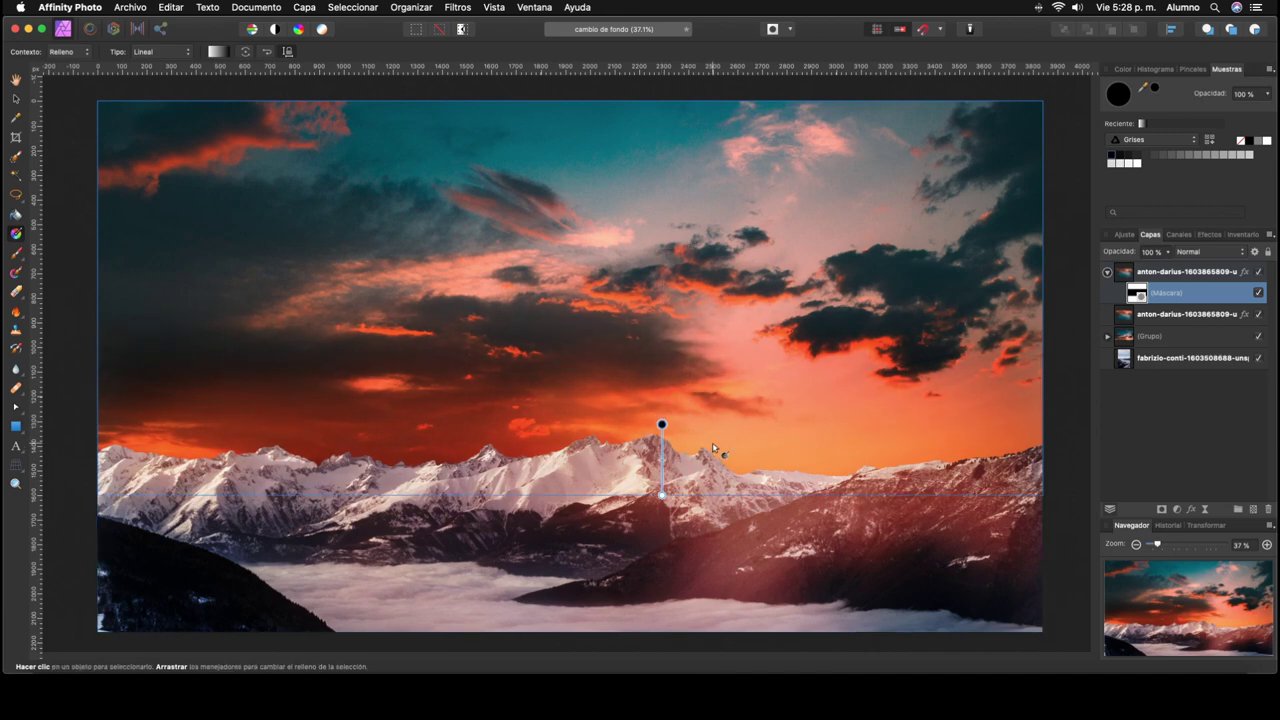
mouse_move(661, 493)
left_mouse_down()
mouse_move(661, 462)
mouse_move(662, 488)
left_mouse_up()
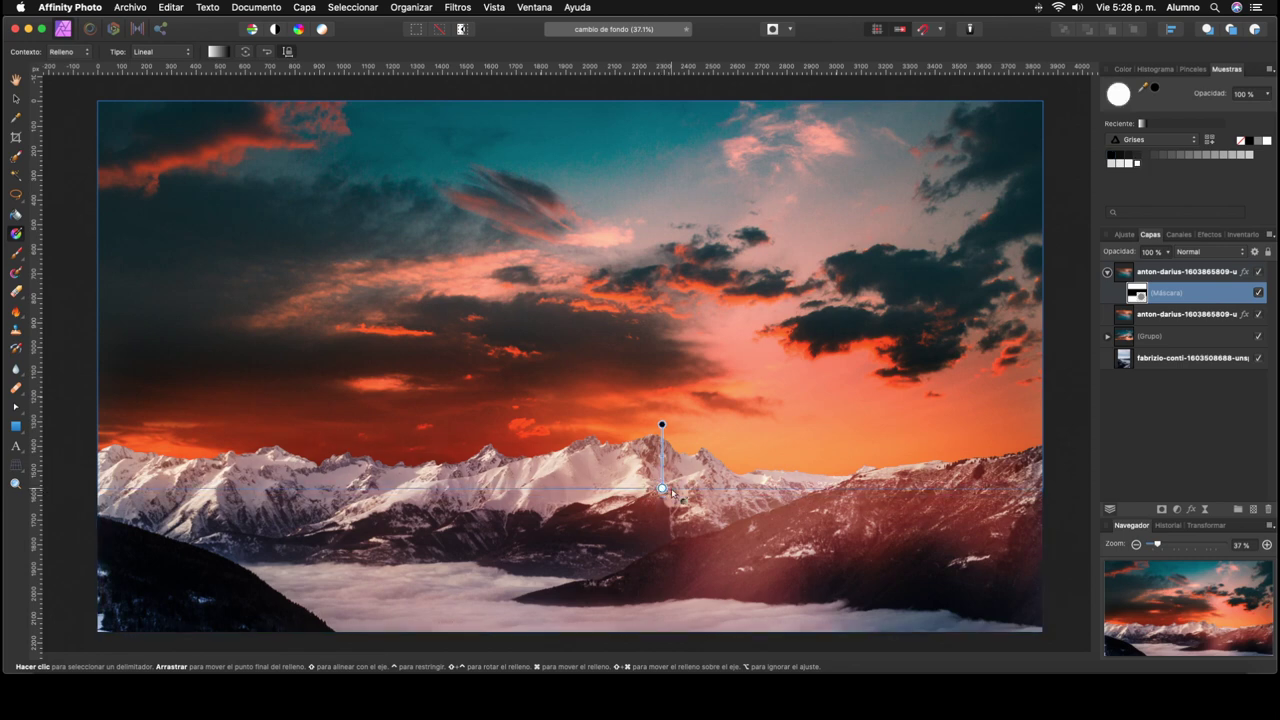
left_click(1131, 274)
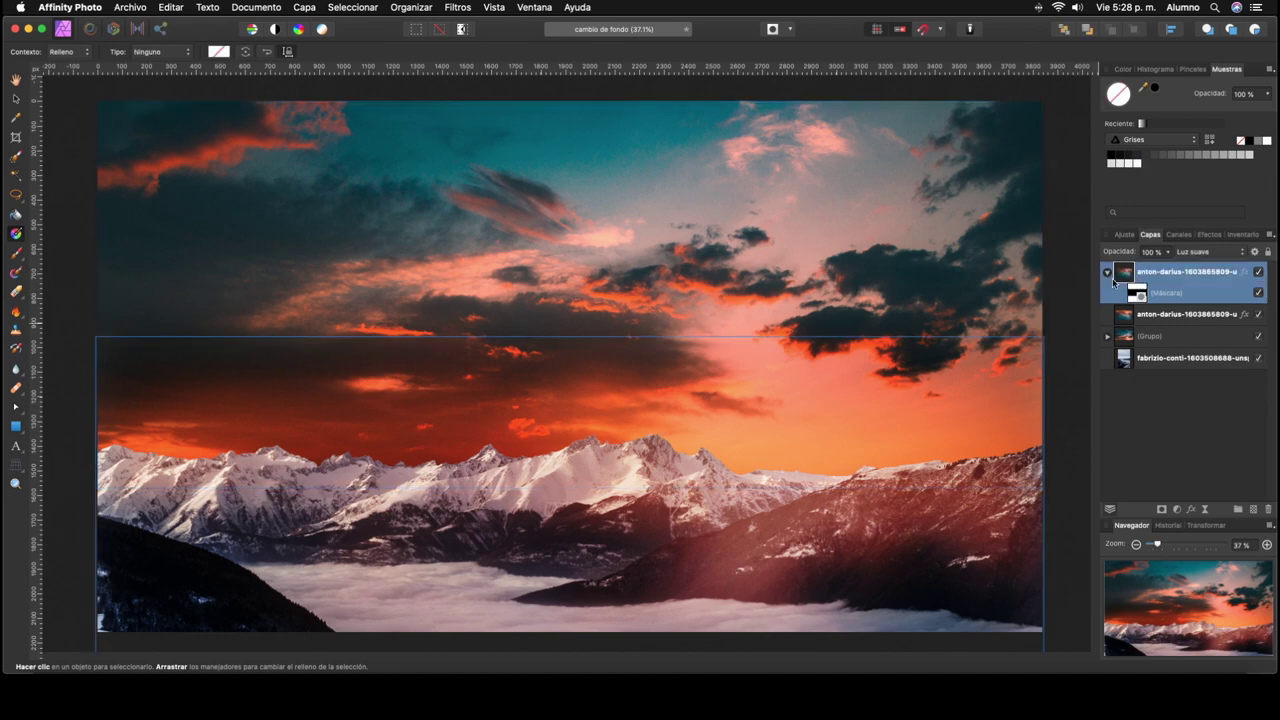
Toggle the masked overlay layer on and off to compare the result
left_click(15, 78)
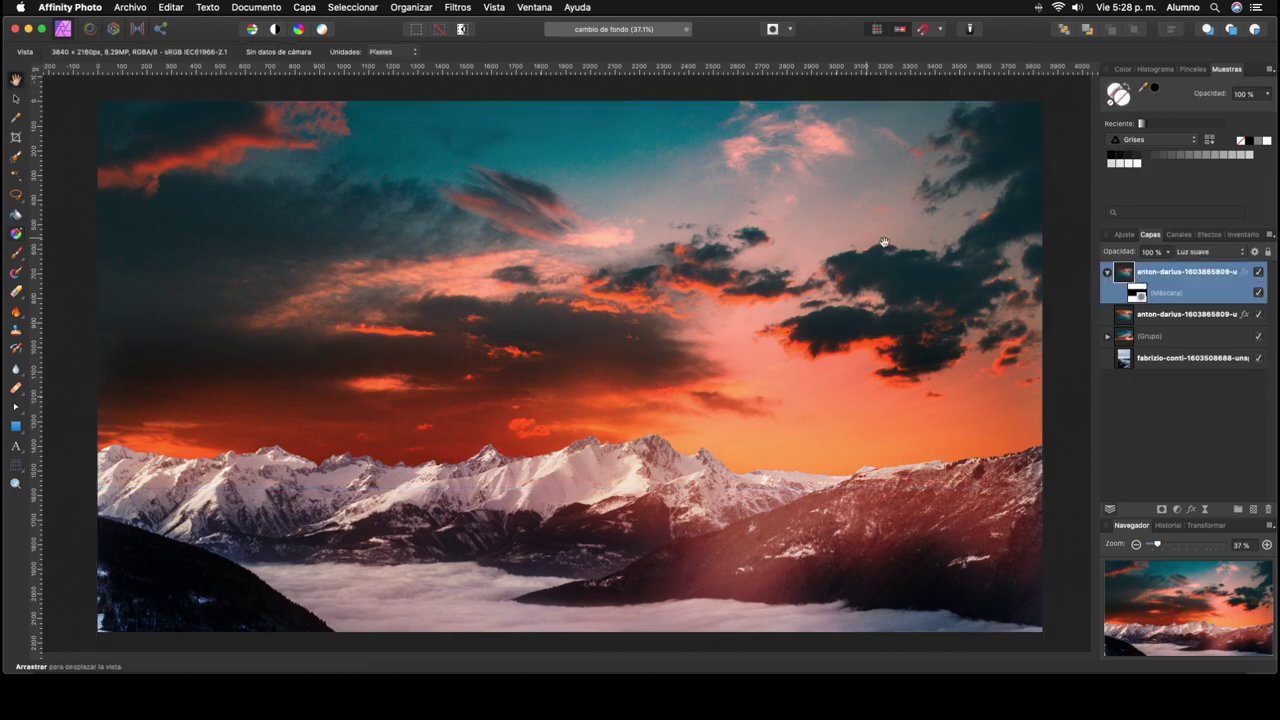
left_click(1259, 273)
left_click(1259, 273)
left_click(1259, 273)
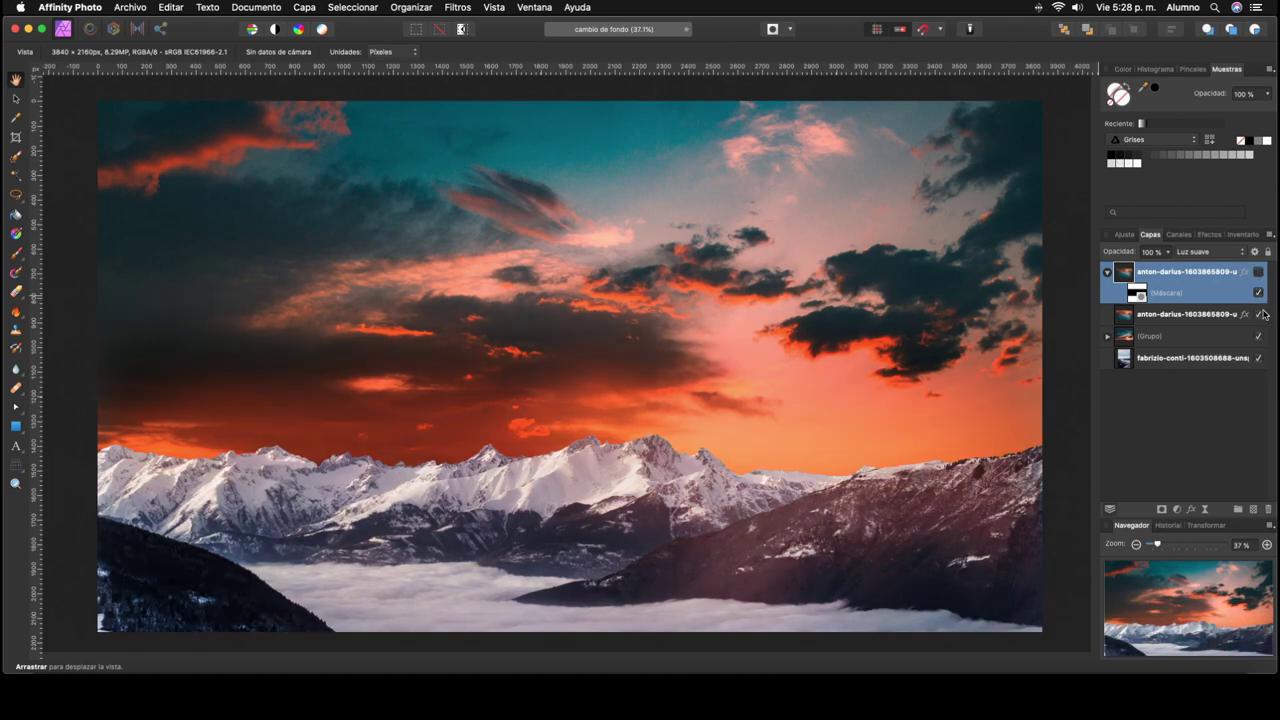
left_click(1259, 272)
left_click(1259, 272)
left_click(1259, 272)
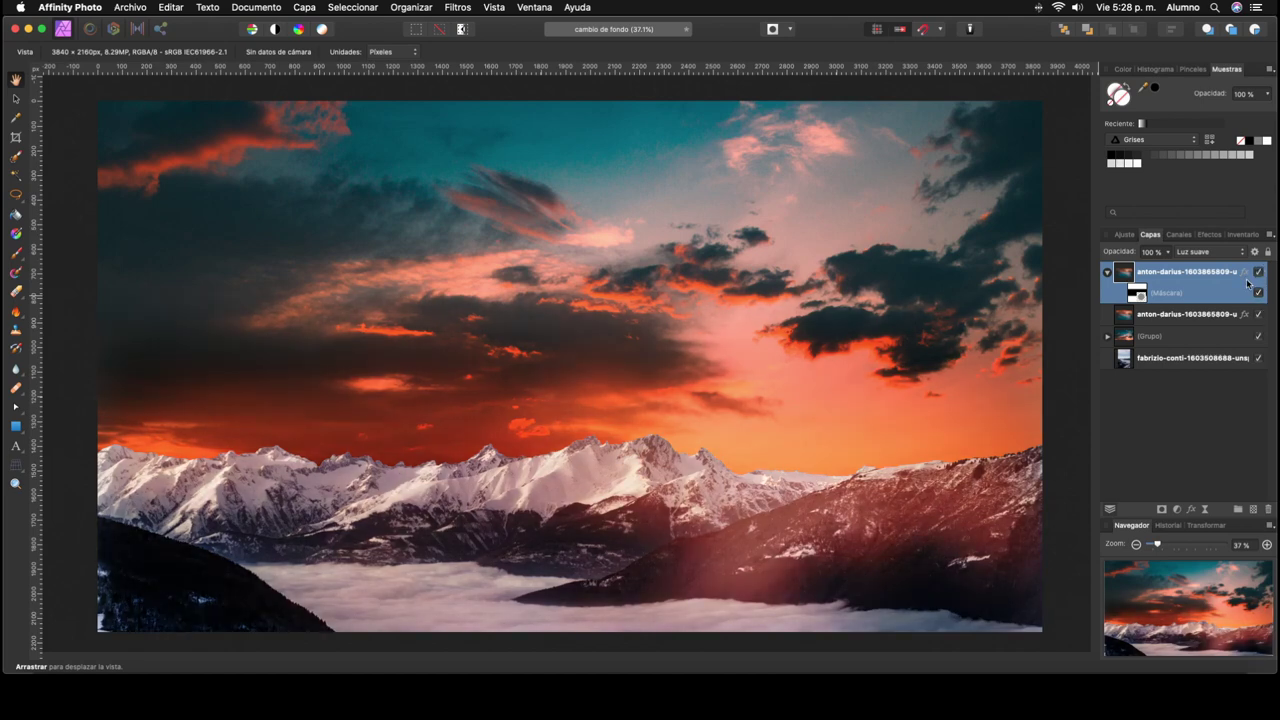
left_click(1107, 272)
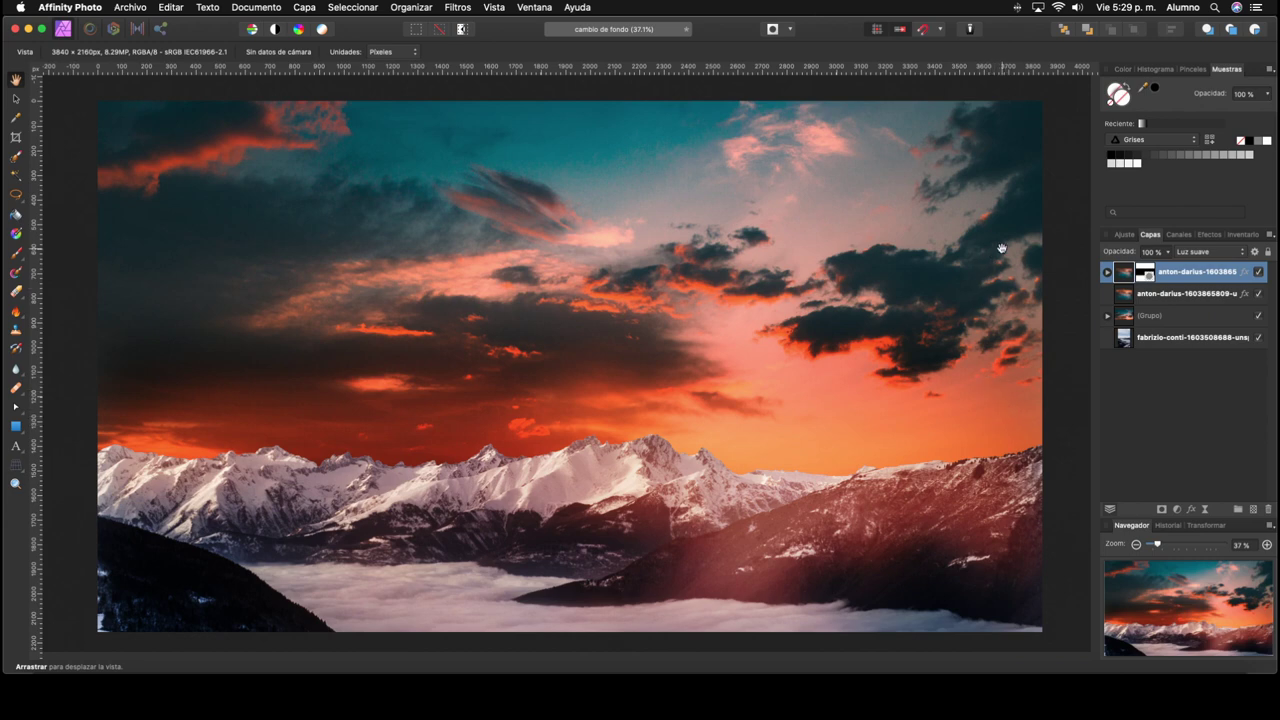
Add a White Balance adjustment set to 22% and compare it on and off
left_click(1177, 511)
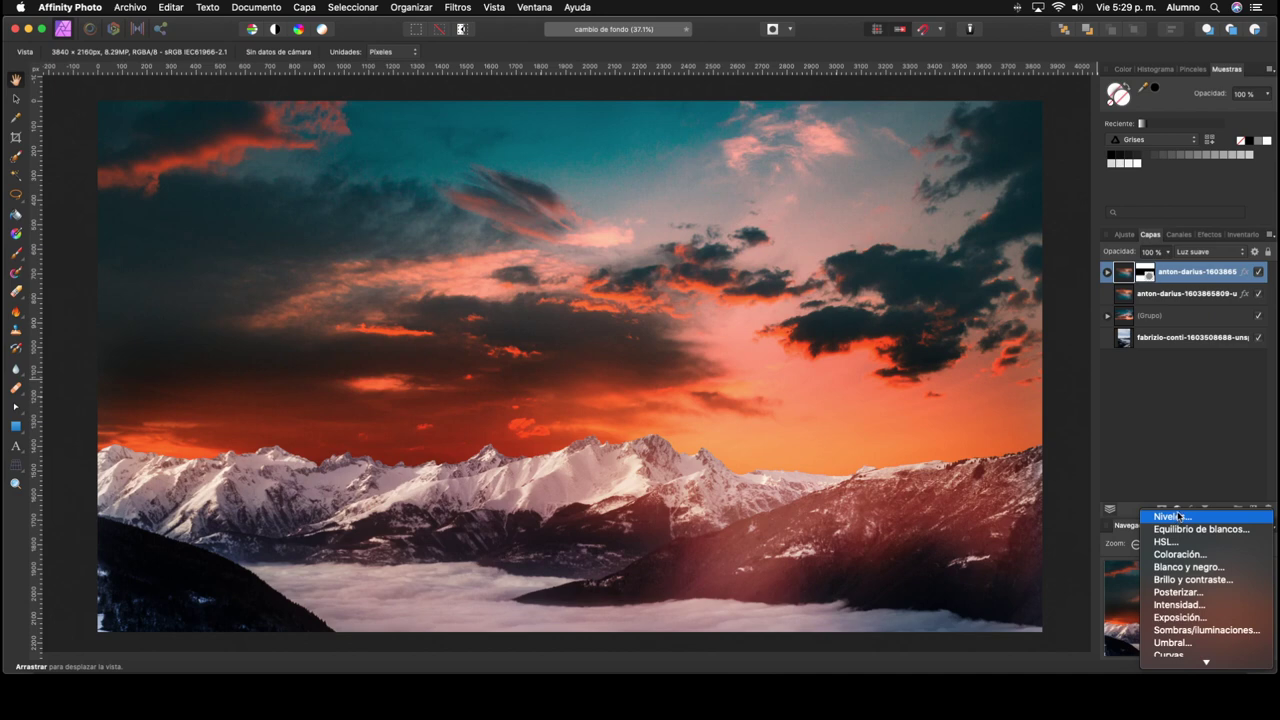
left_click(1179, 532)
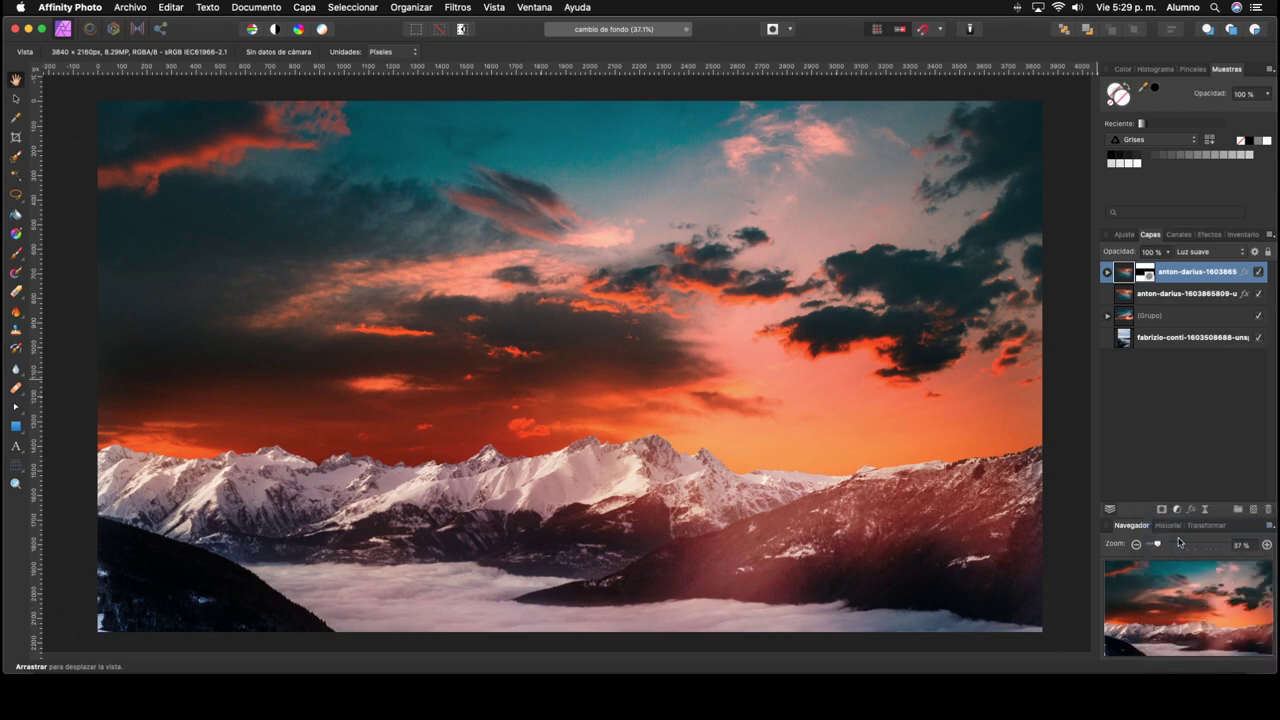
left_click_drag(973, 520, 1134, 114)
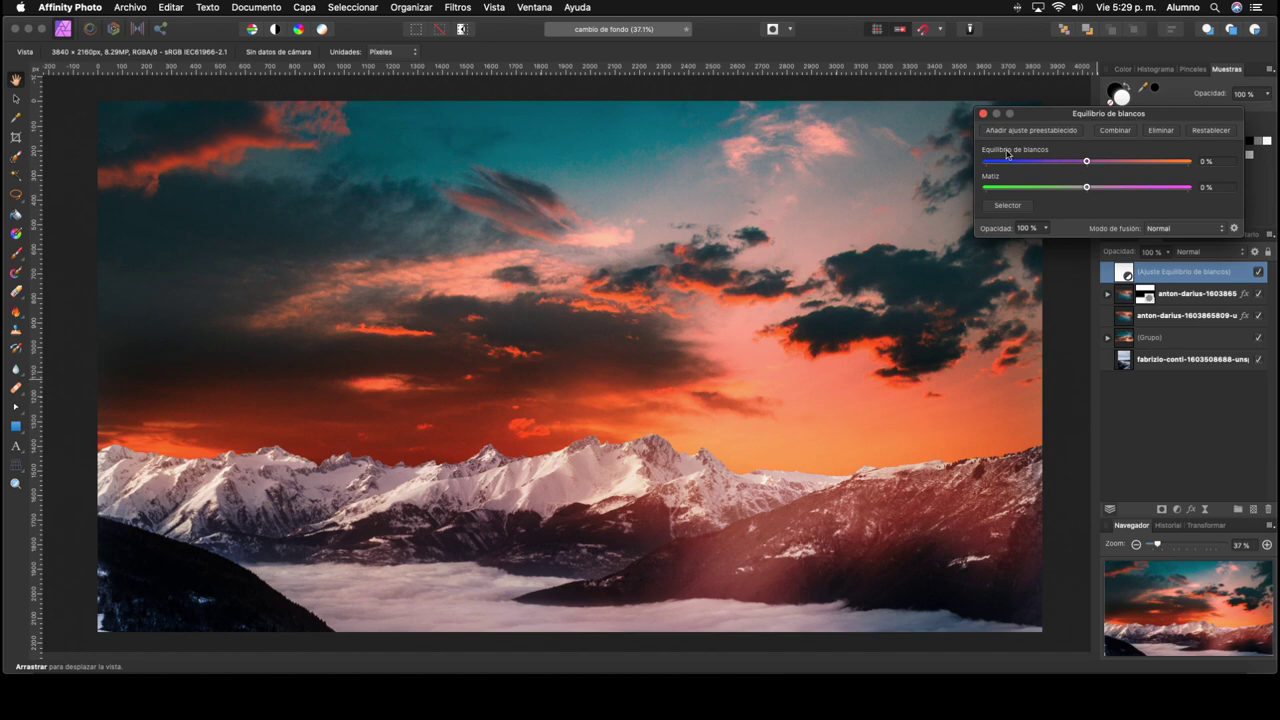
mouse_move(1087, 163)
left_mouse_down()
mouse_move(1178, 174)
mouse_move(1089, 172)
mouse_move(1101, 174)
left_mouse_up()
left_click(983, 114)
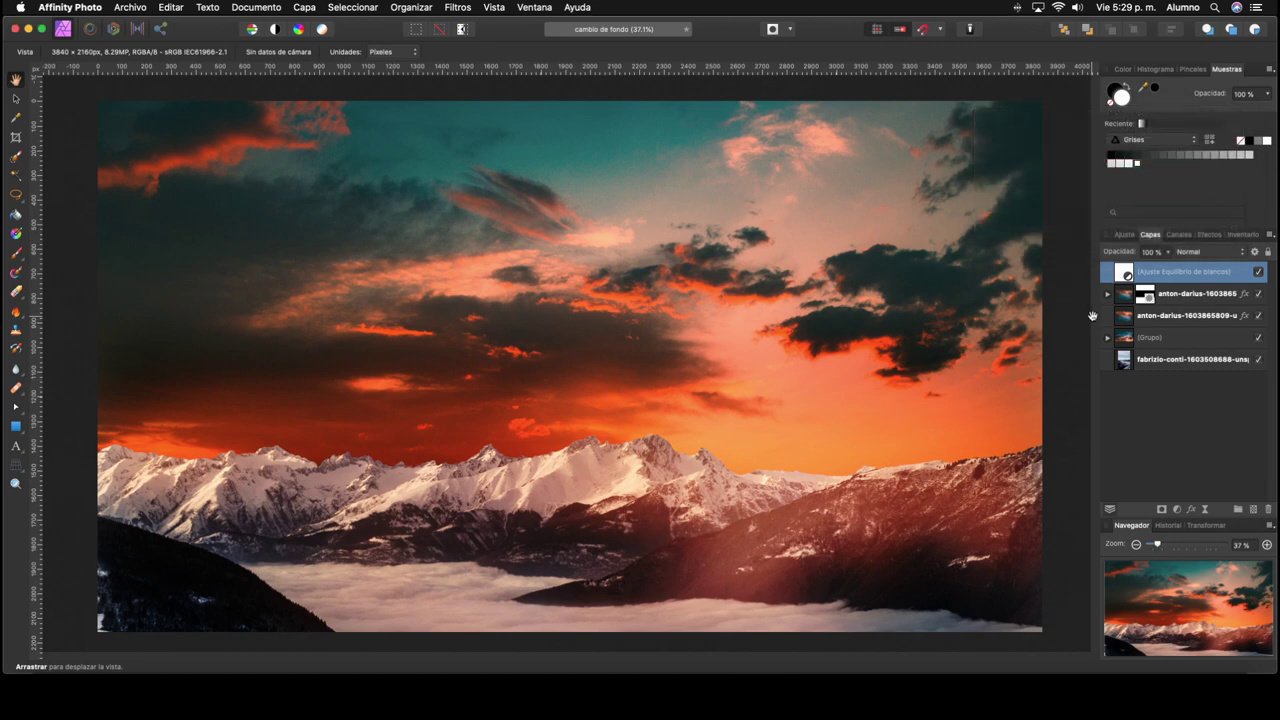
left_click(1260, 274)
Add a new pixel layer and start Edit > Fill with a custom colour
left_click(1254, 511)
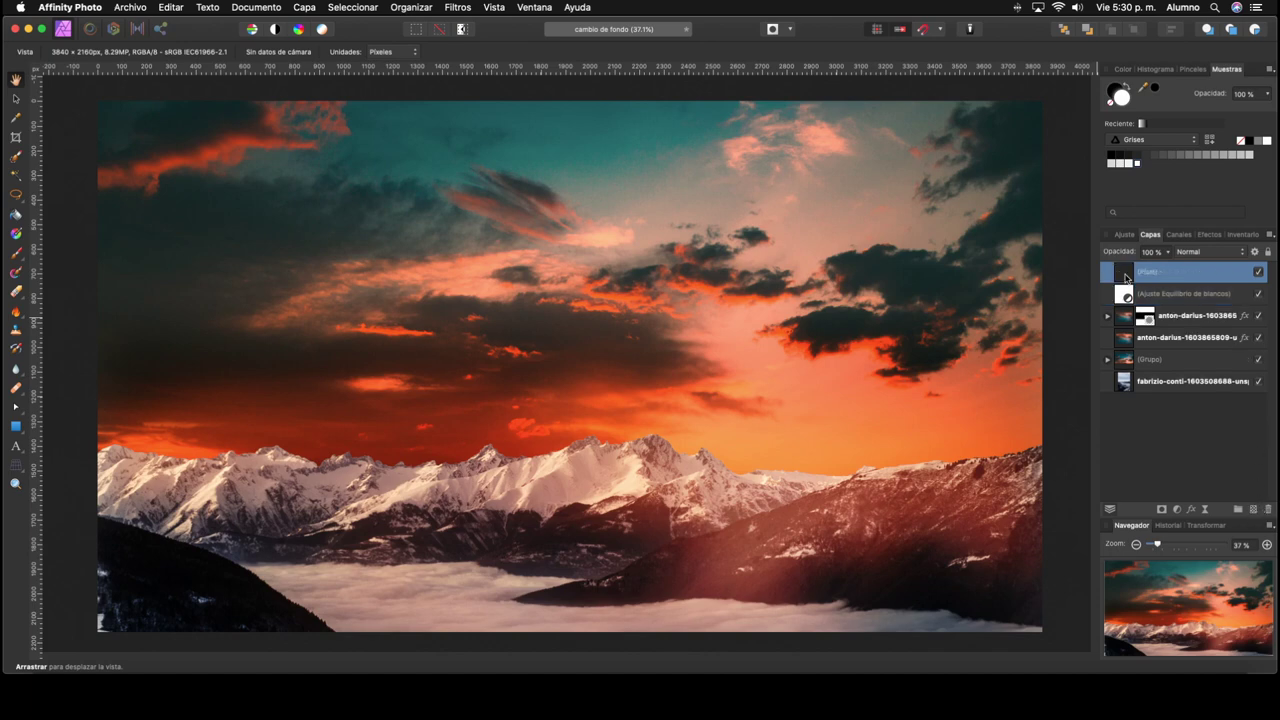
left_click(172, 8)
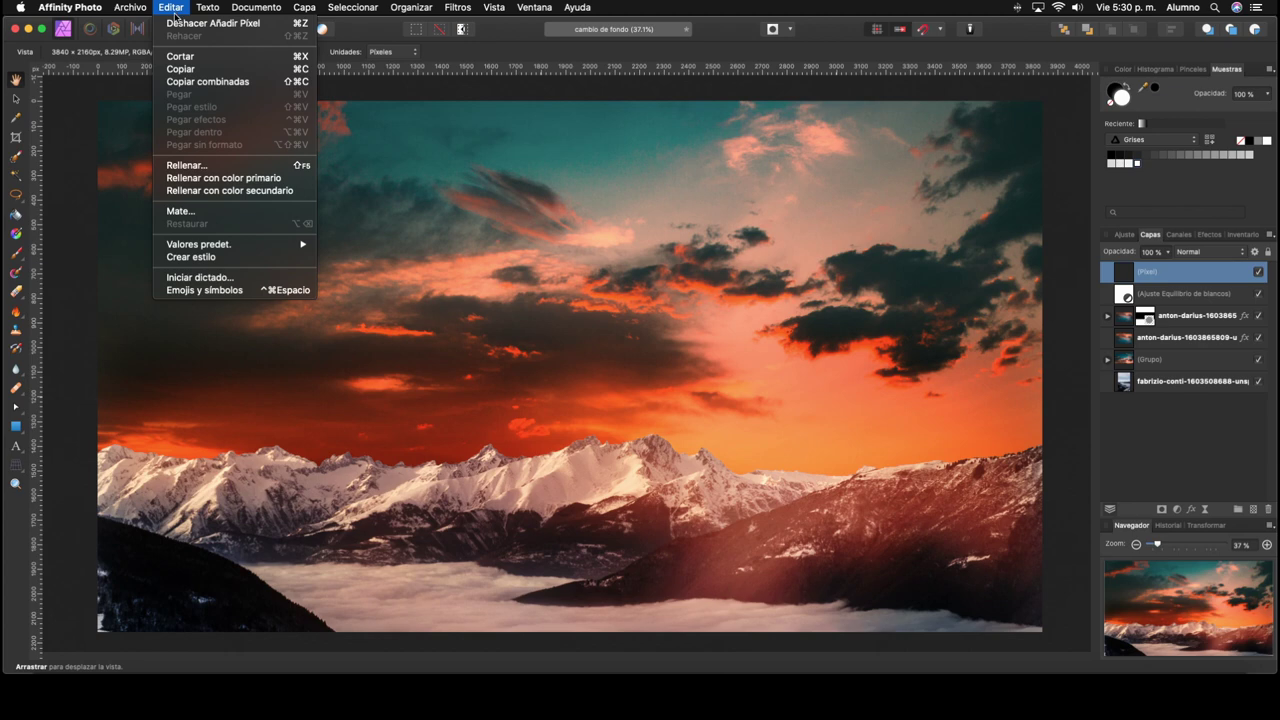
left_click(203, 167)
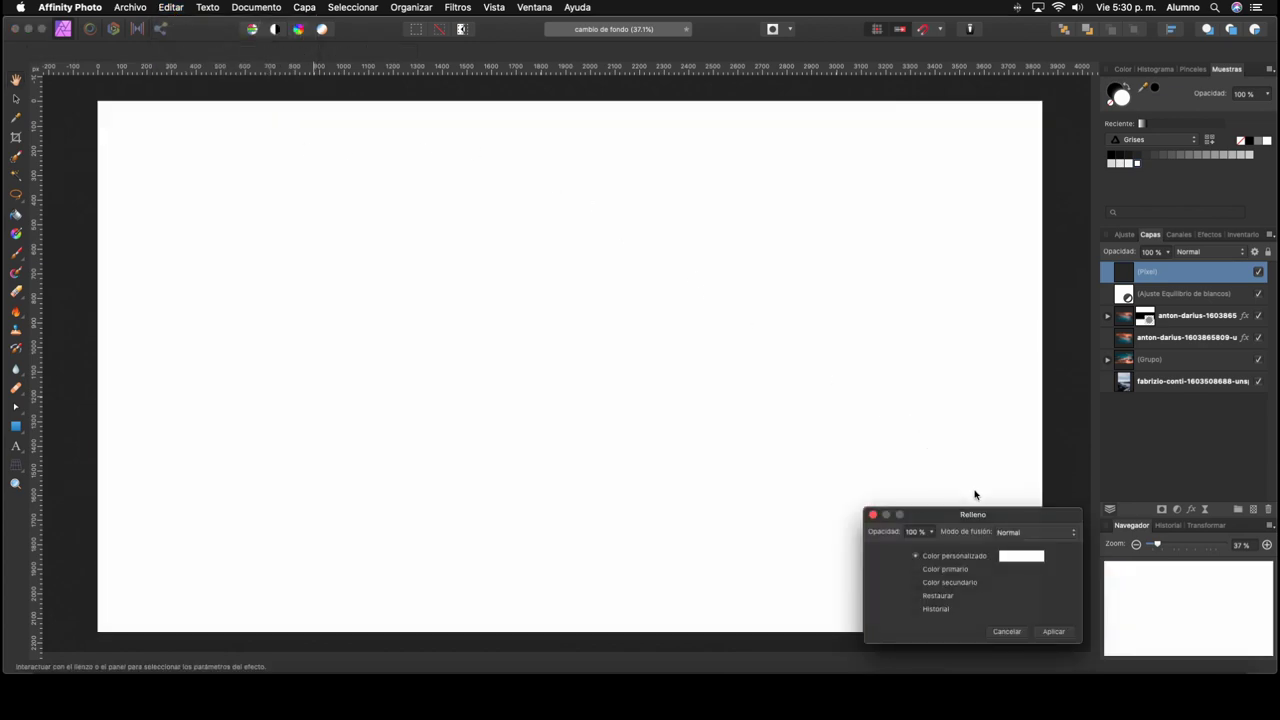
left_click_drag(982, 520, 948, 286)
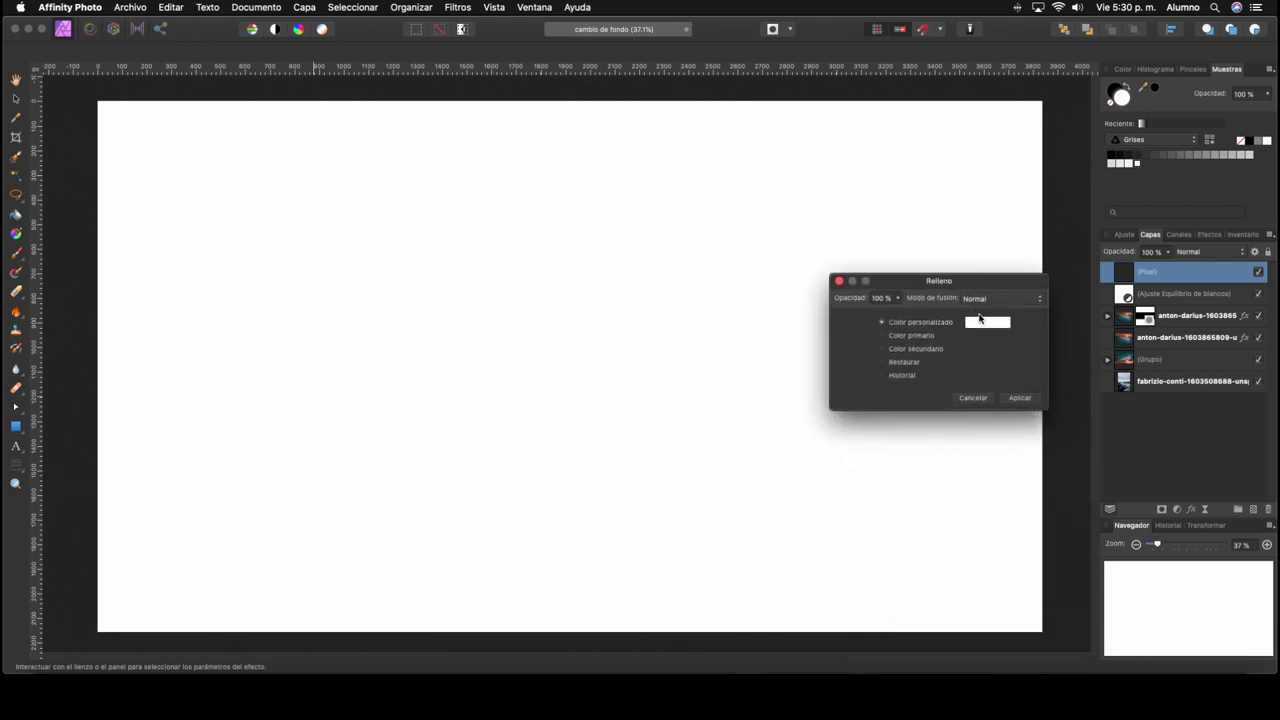
left_click(987, 324)
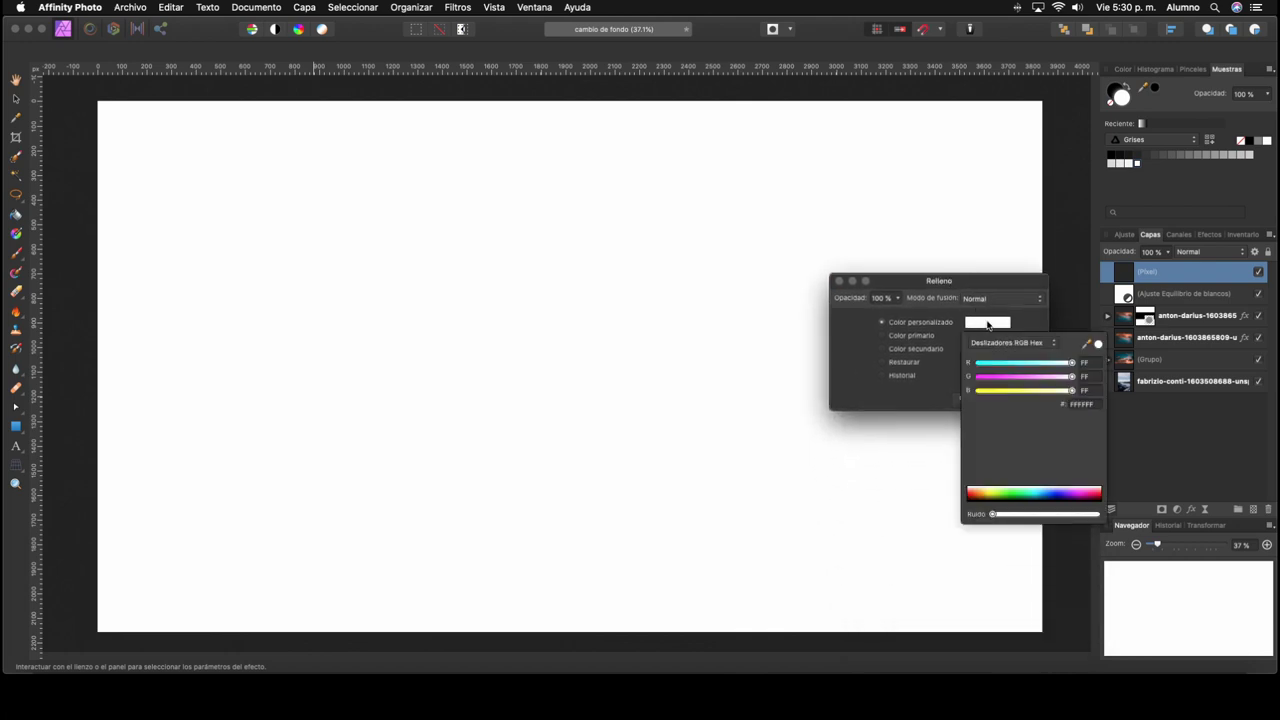
left_click(997, 344)
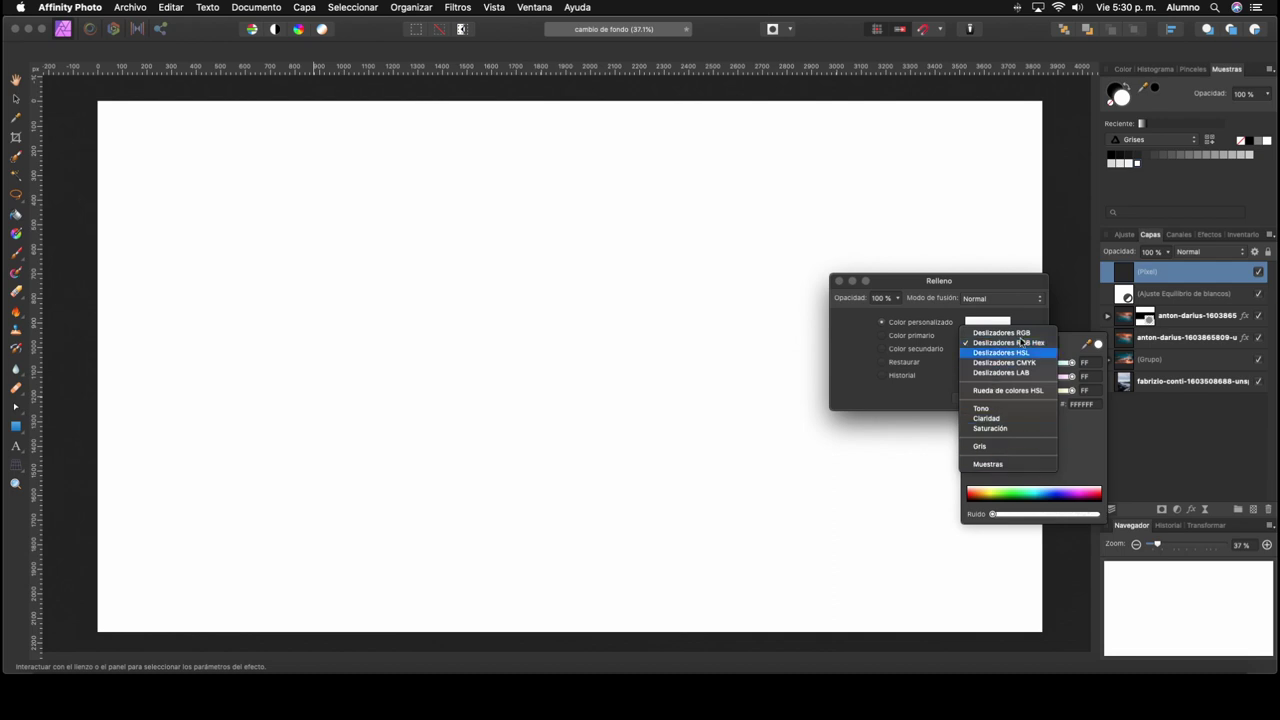
left_click(1016, 310)
left_click(995, 324)
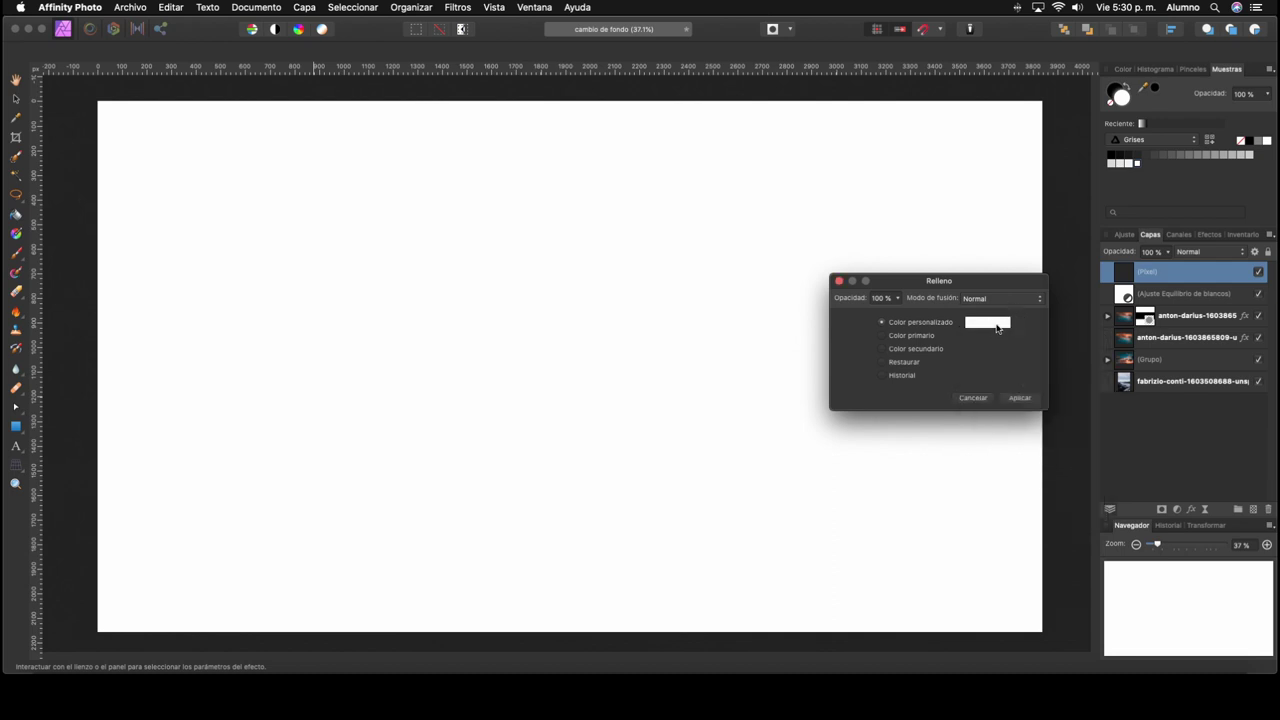
Pick mid-grey from the grey swatches and fill the new layer with it
left_click(997, 328)
left_click(1025, 348)
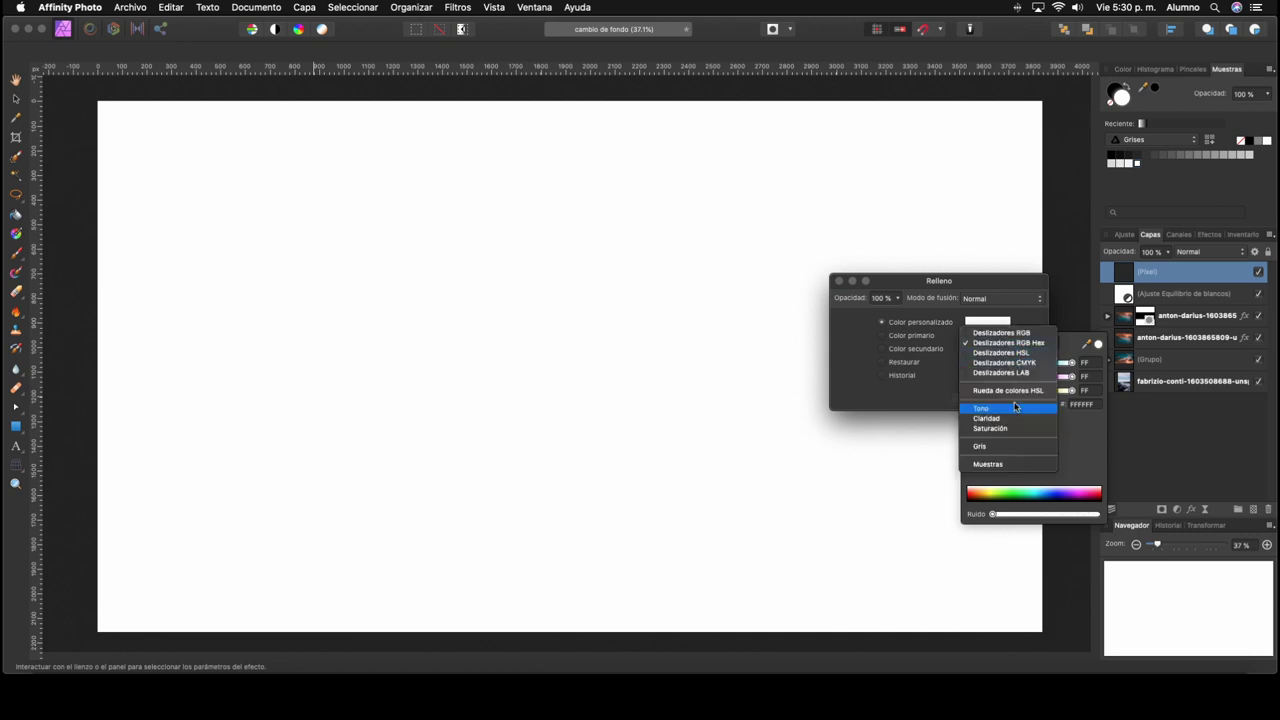
left_click(1008, 464)
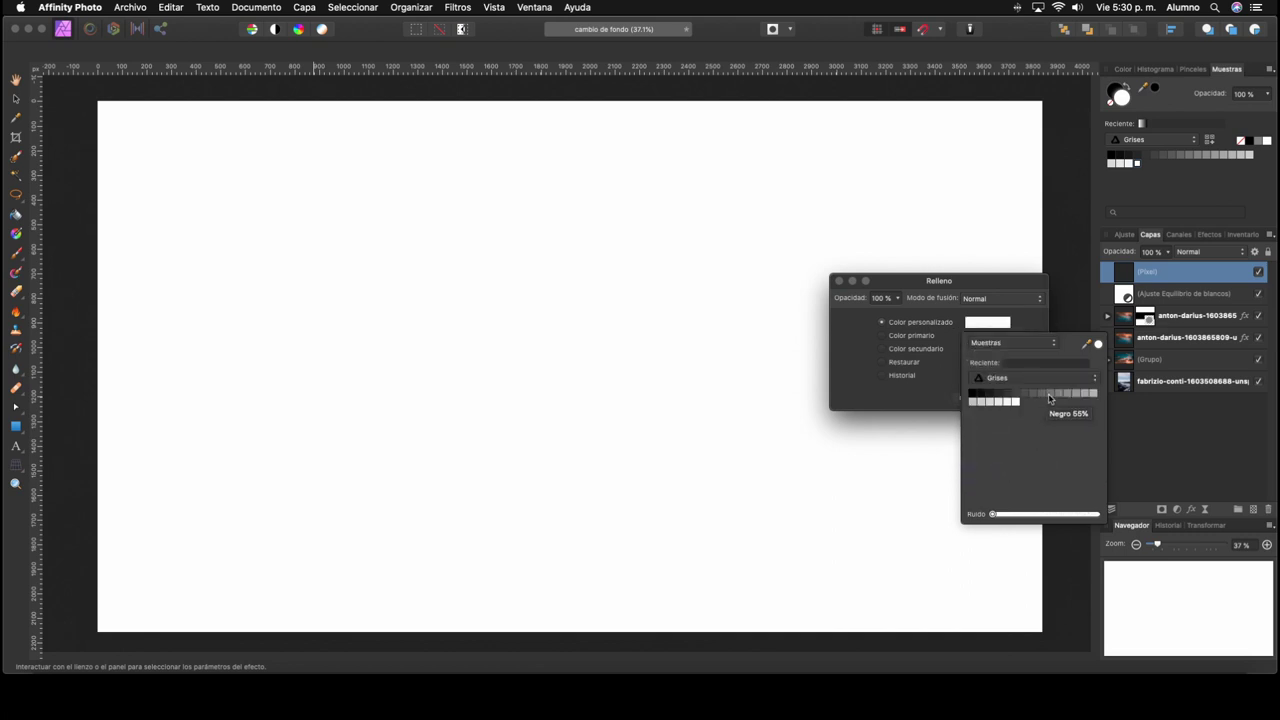
left_click(1058, 397)
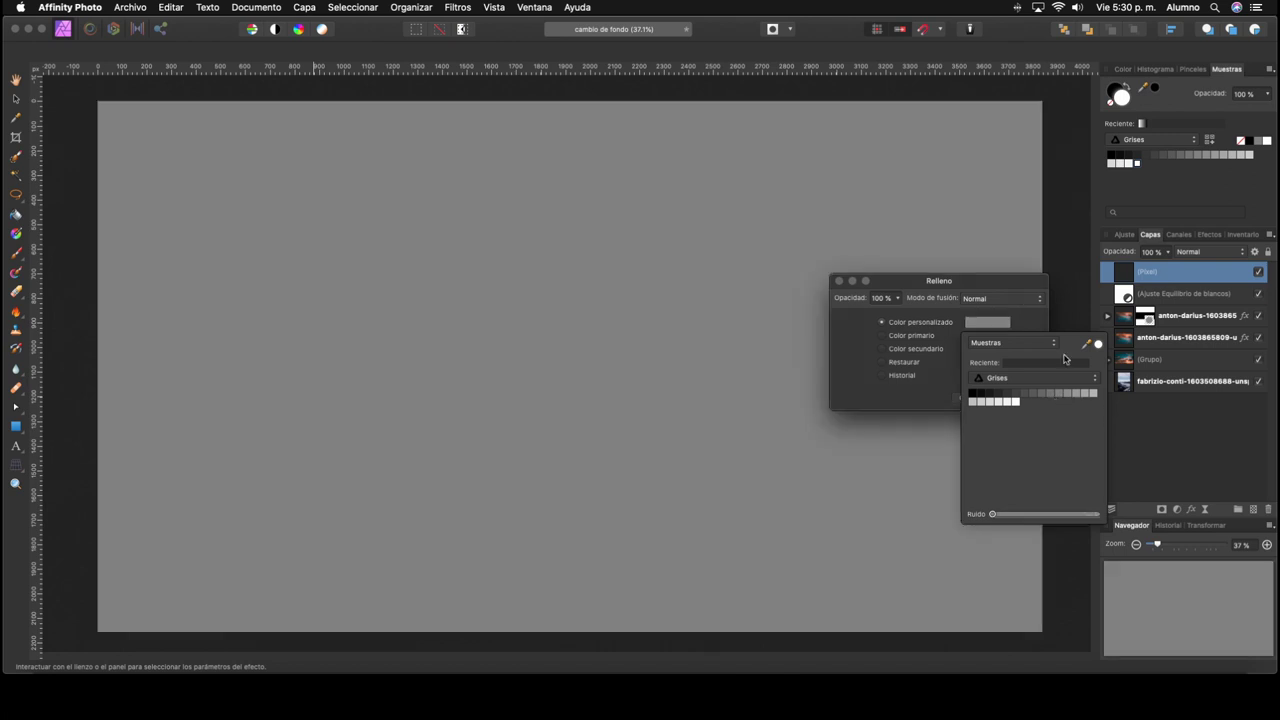
left_click(1049, 316)
left_click(1031, 399)
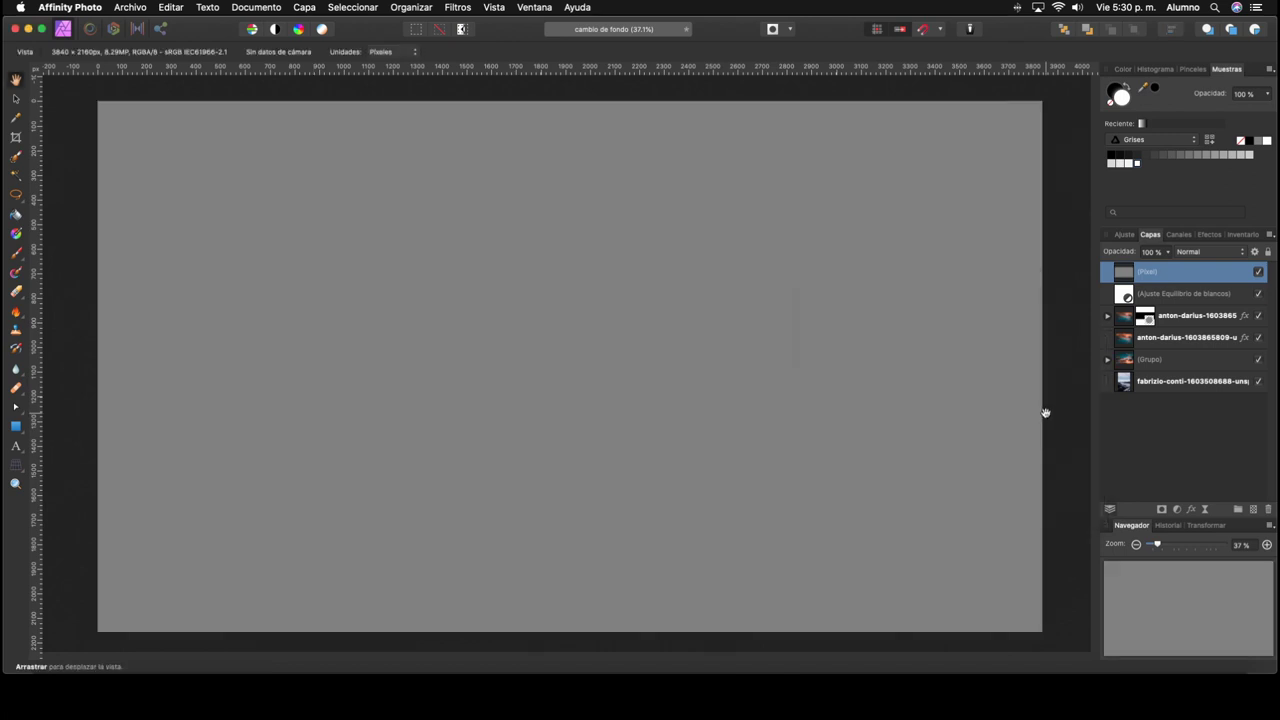
Set the grey layer's blend mode to Superposición and toggle it to compare
left_click(1225, 252)
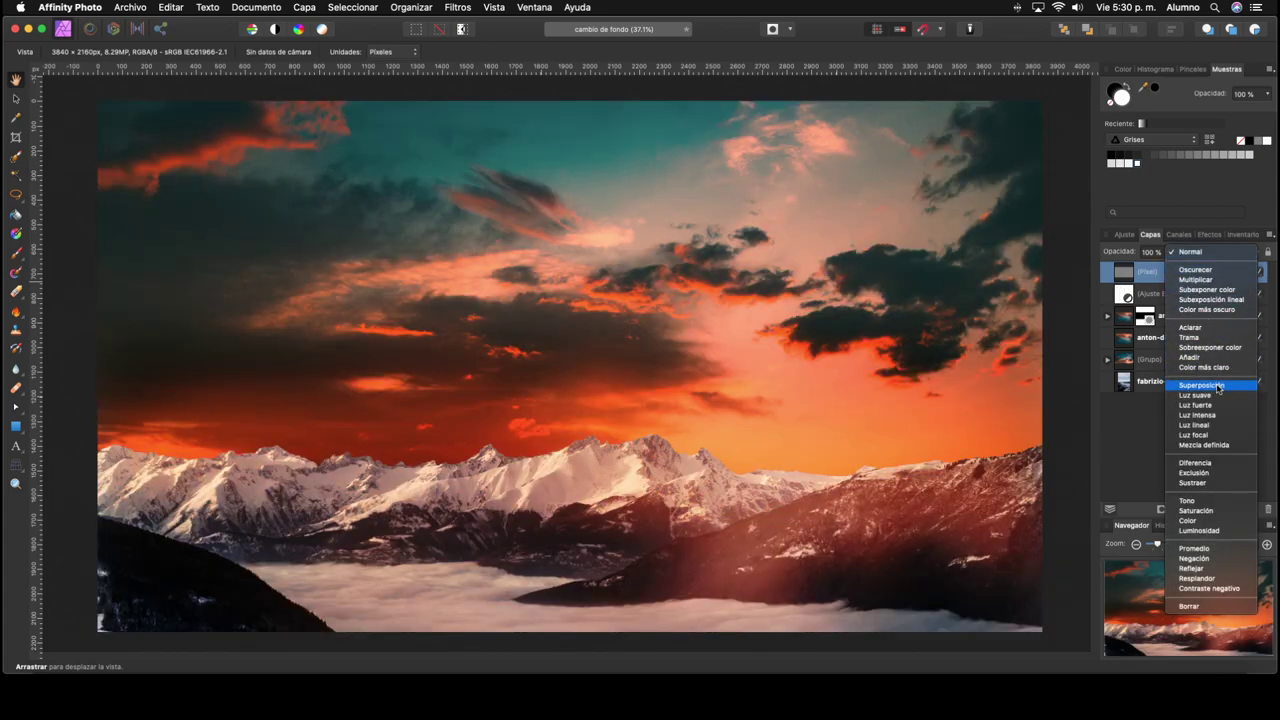
left_click(1226, 387)
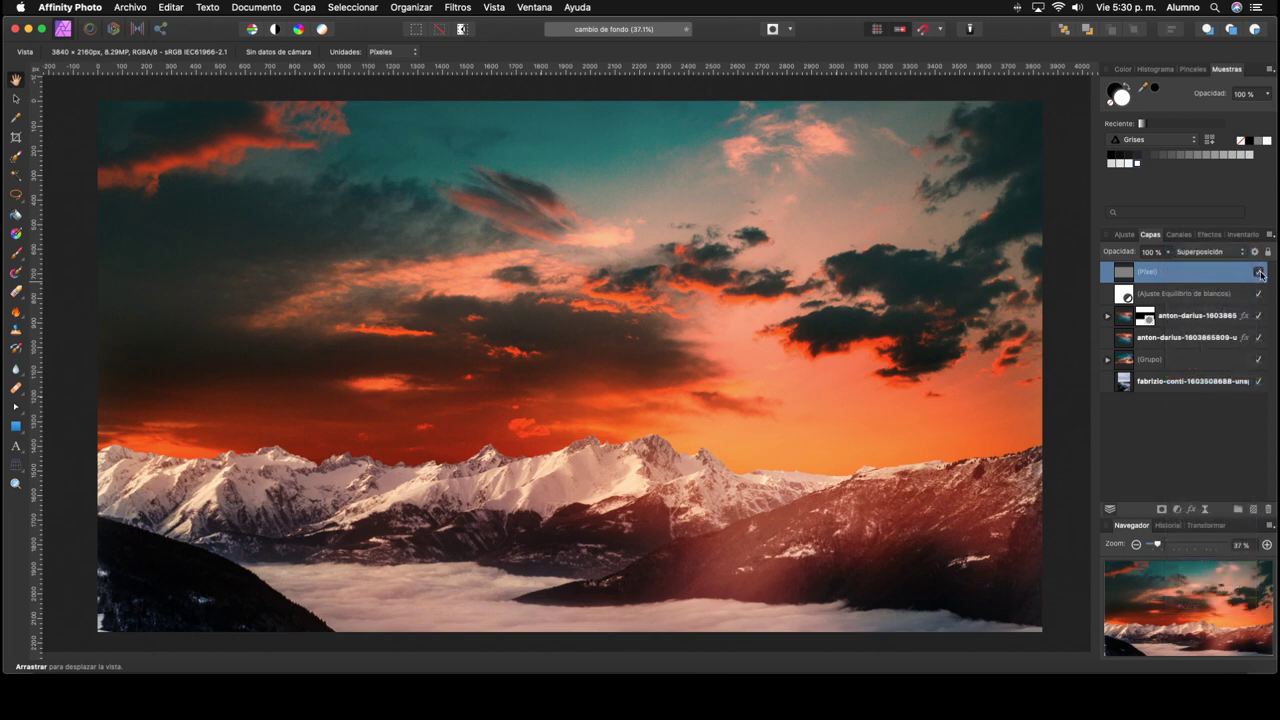
left_click(1259, 272)
left_click(1259, 272)
left_click(459, 8)
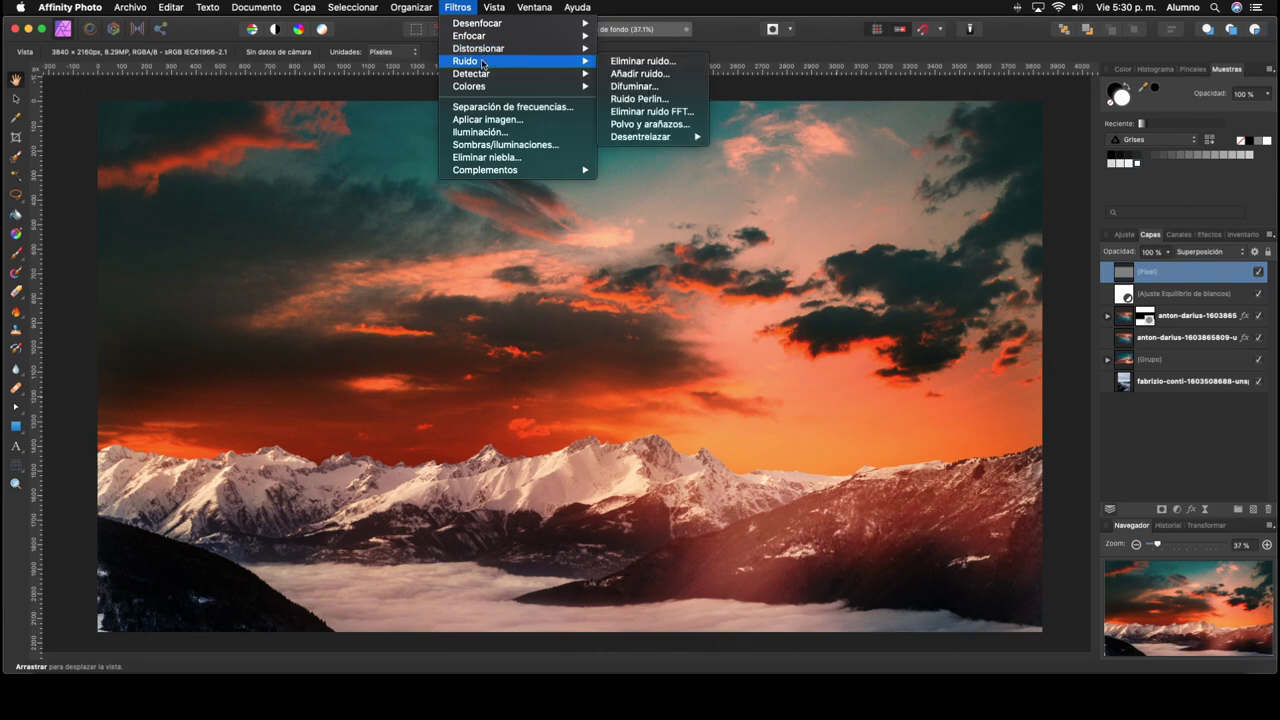
mouse_move(465, 61)
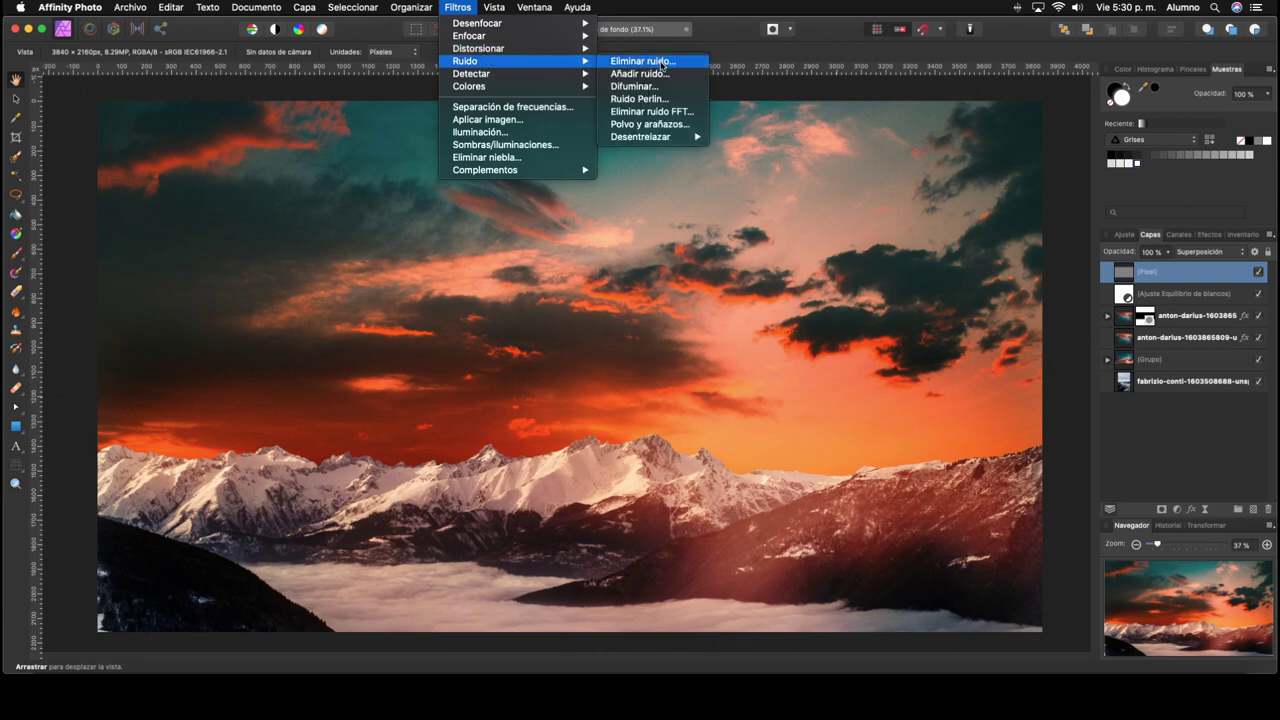
Set up the Añadir ruido filter with Uniforme noise at 8% intensity
left_click(660, 64)
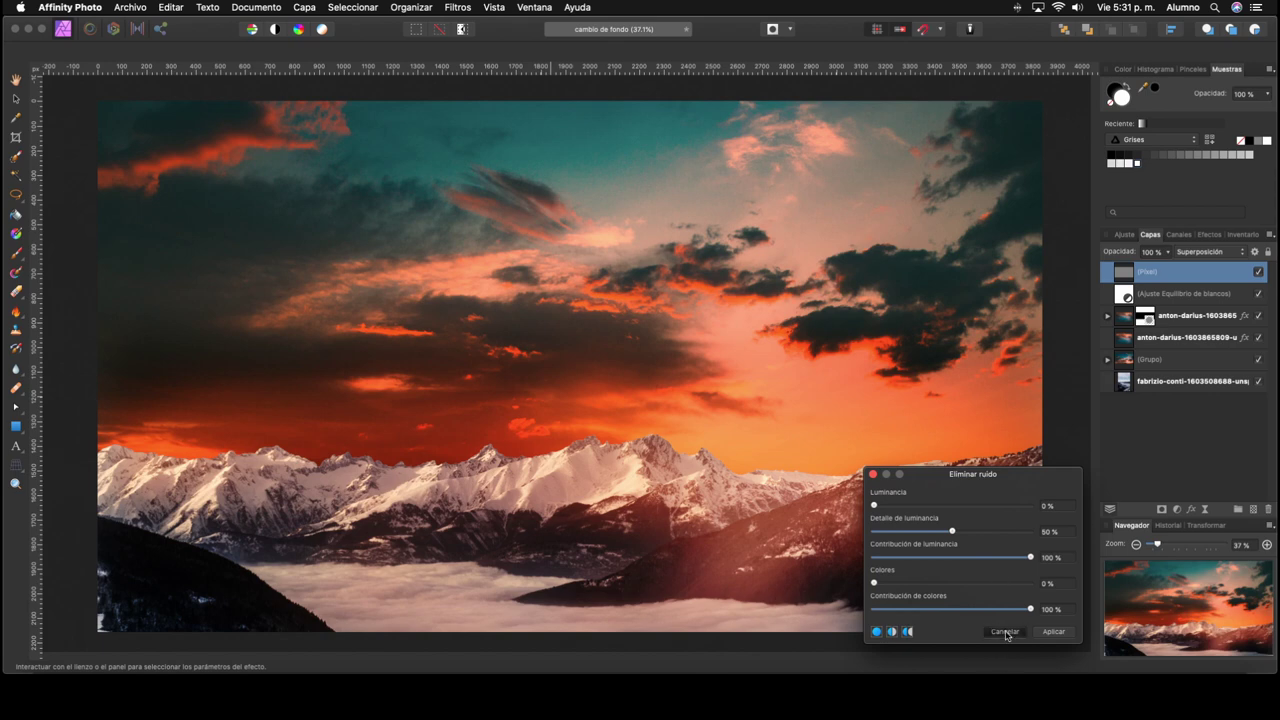
left_click(1004, 631)
left_click(456, 12)
mouse_move(466, 61)
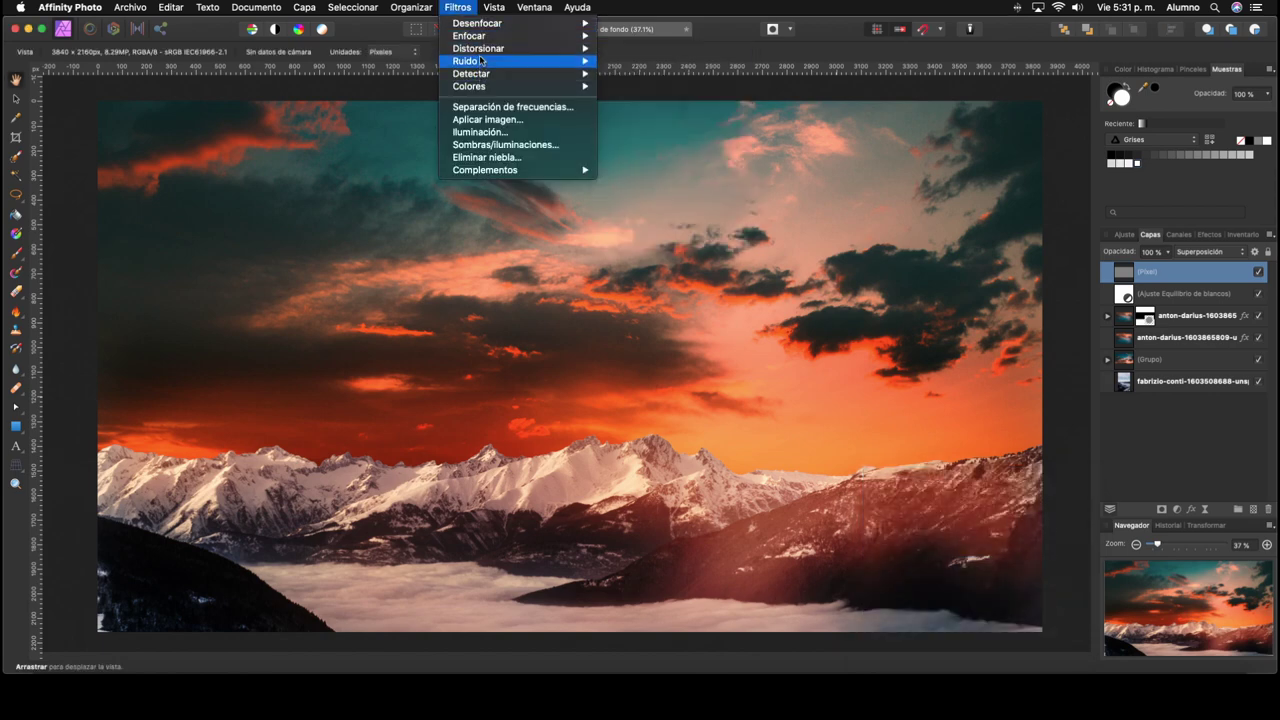
left_click(649, 76)
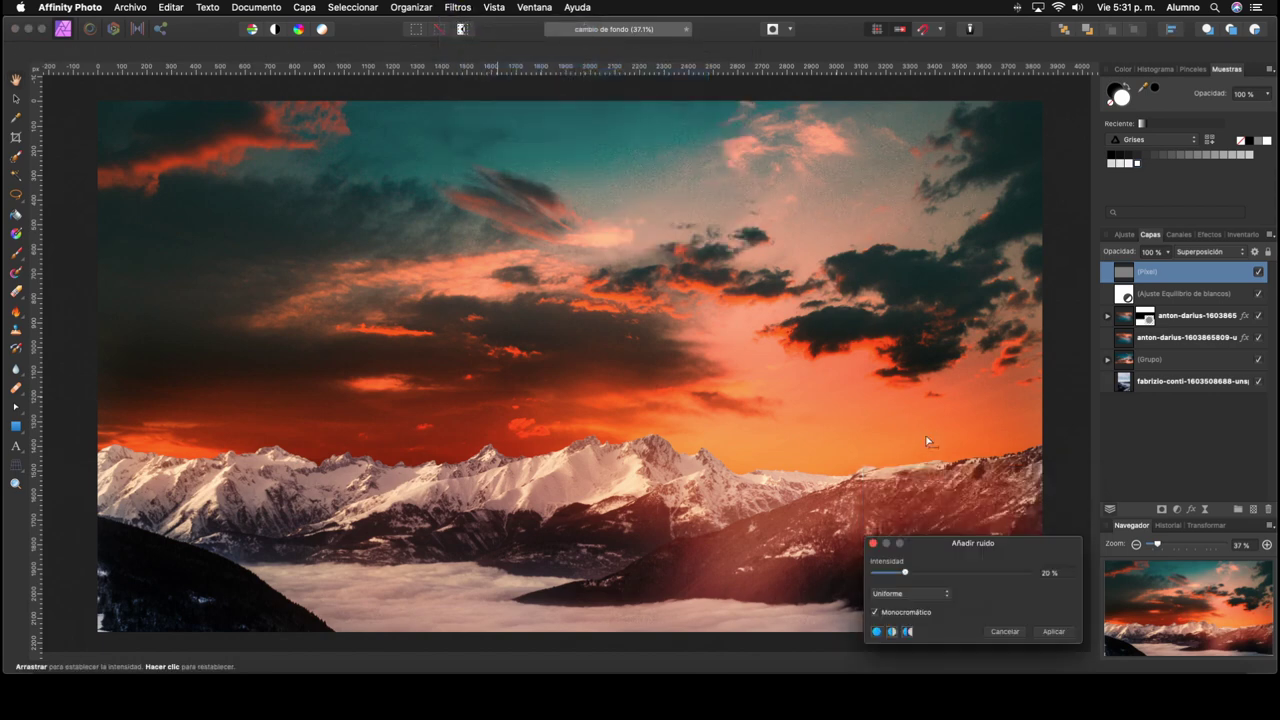
mouse_move(947, 546)
left_mouse_down()
mouse_move(974, 246)
mouse_move(992, 270)
left_mouse_up()
left_click(971, 299)
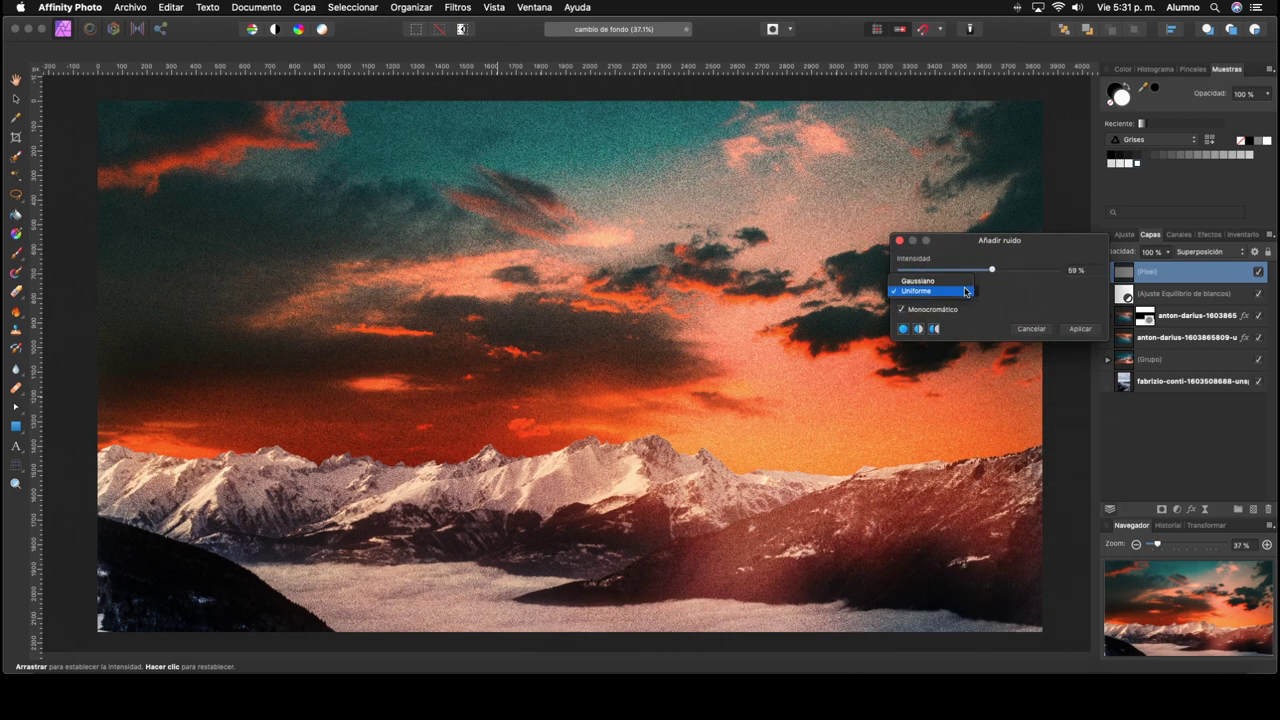
left_click(965, 281)
left_click(965, 295)
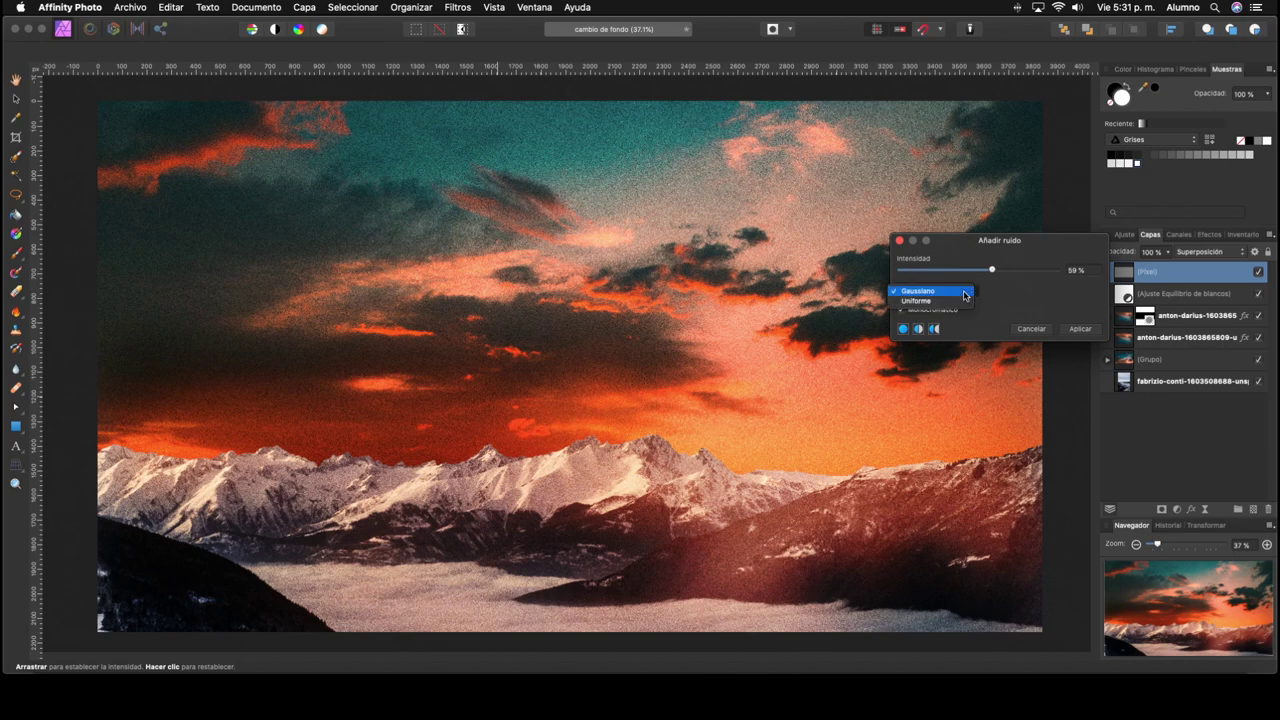
left_click(962, 301)
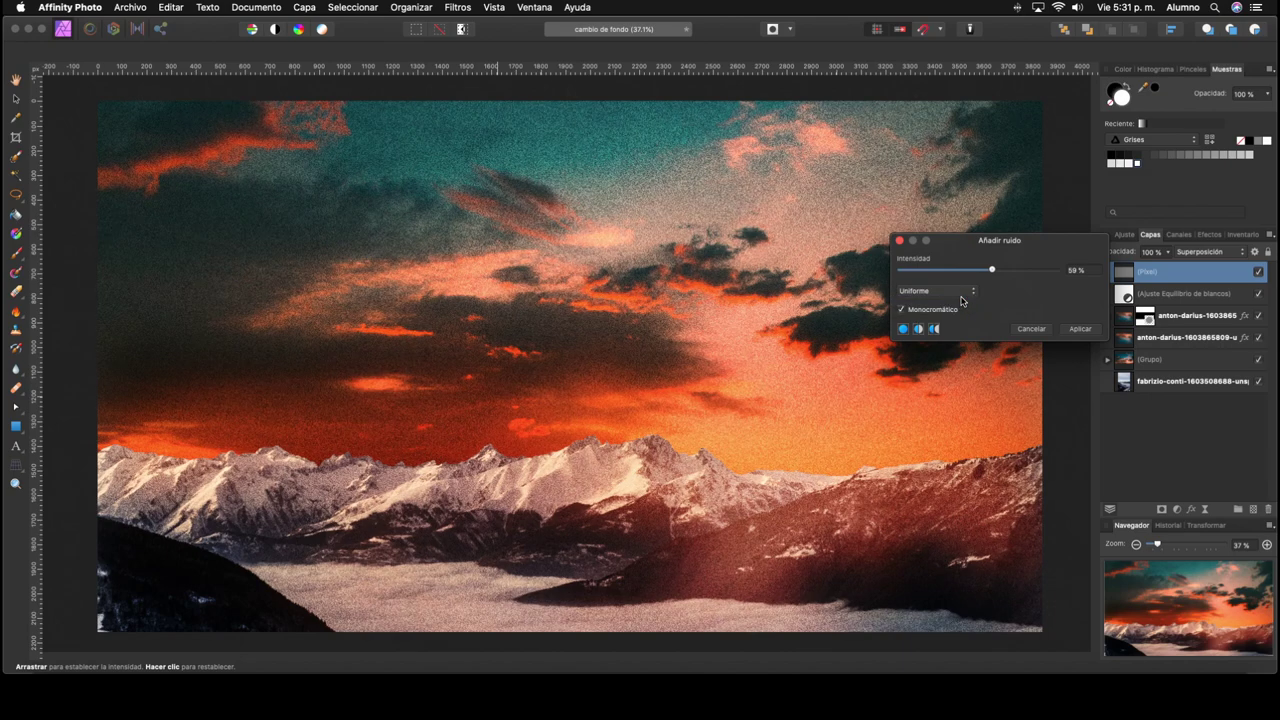
mouse_move(992, 270)
left_mouse_down()
mouse_move(1059, 271)
mouse_move(910, 281)
left_mouse_up()
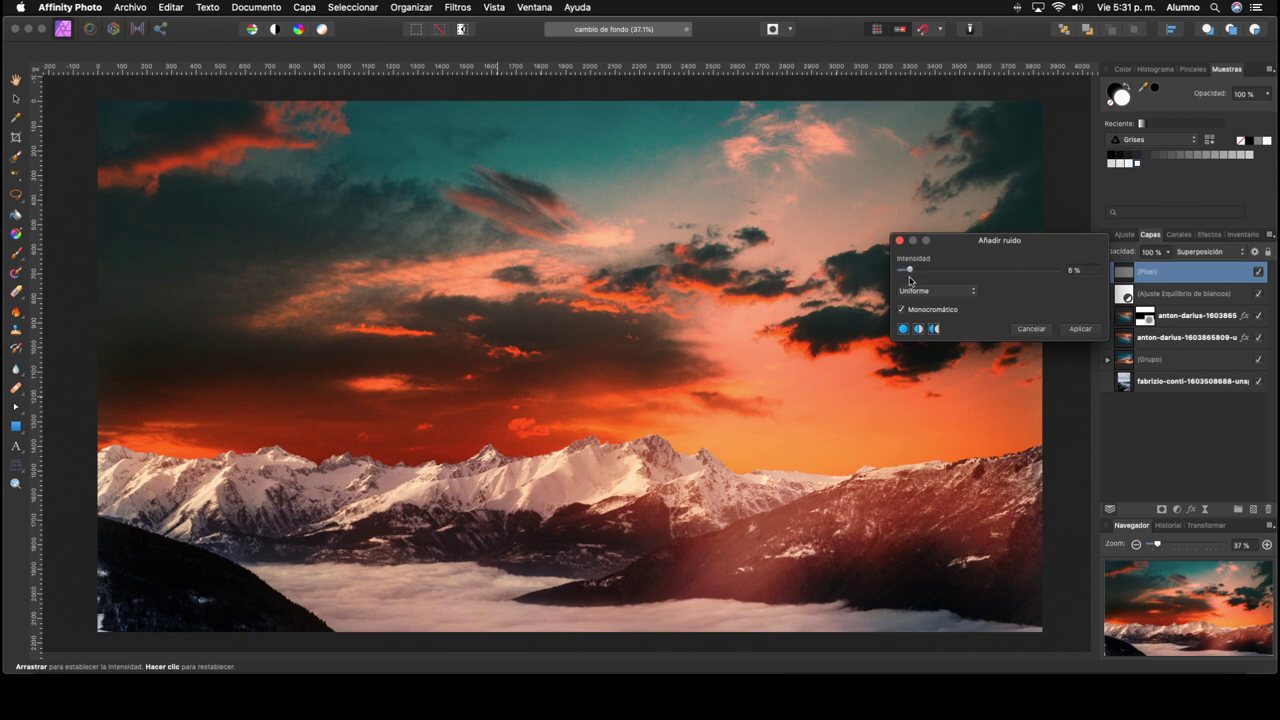
Apply the noise and zoom in, toggling the grain layer to inspect it
left_click(1085, 330)
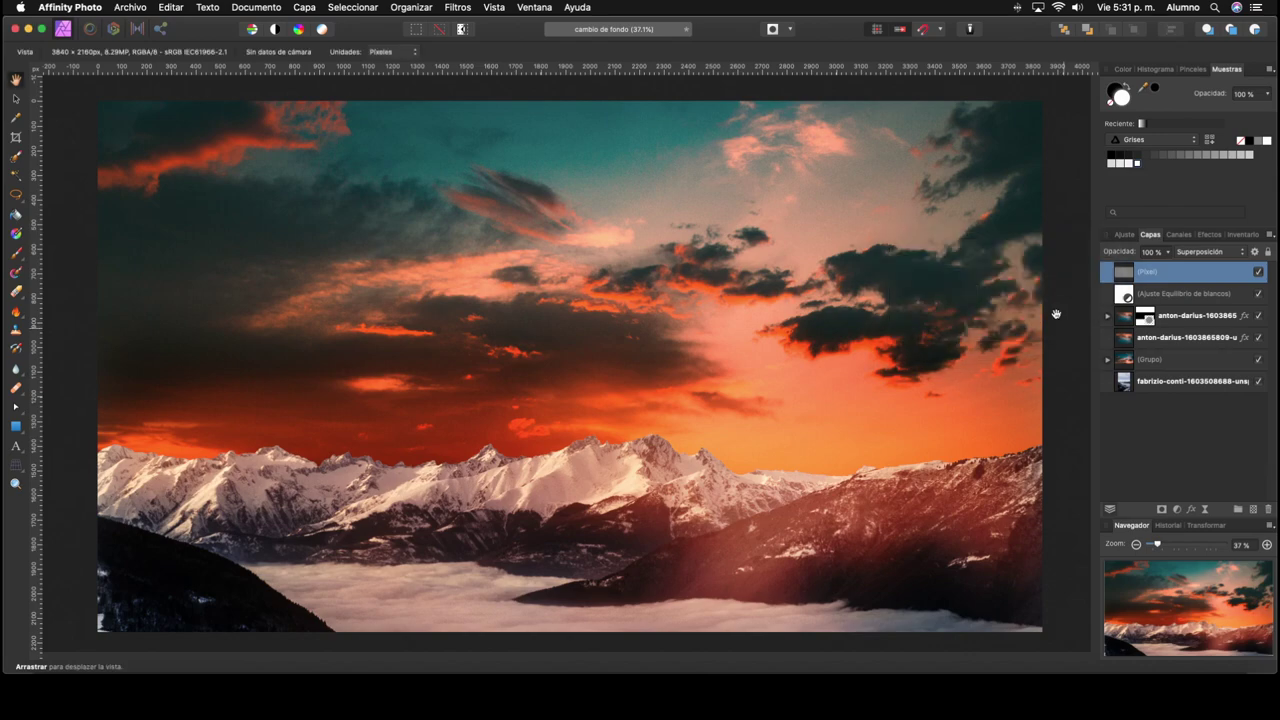
left_click(1259, 272)
left_click_drag(1157, 544, 1202, 542)
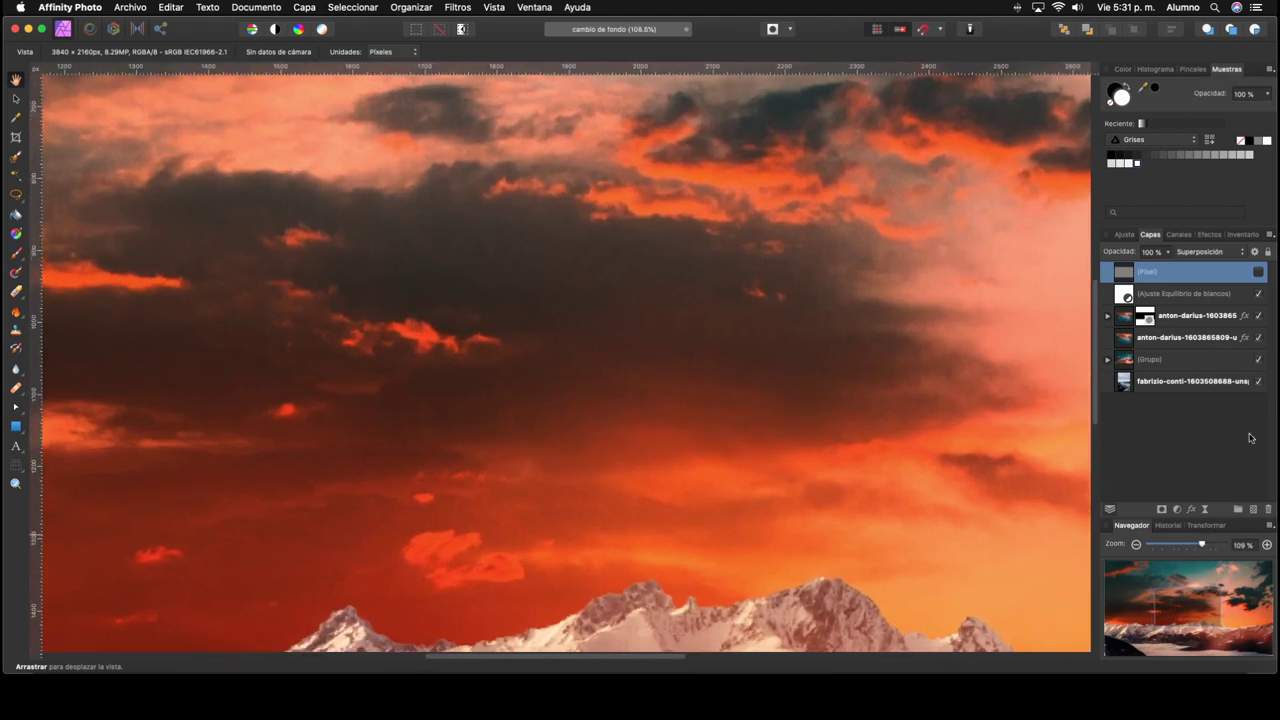
left_click(1259, 272)
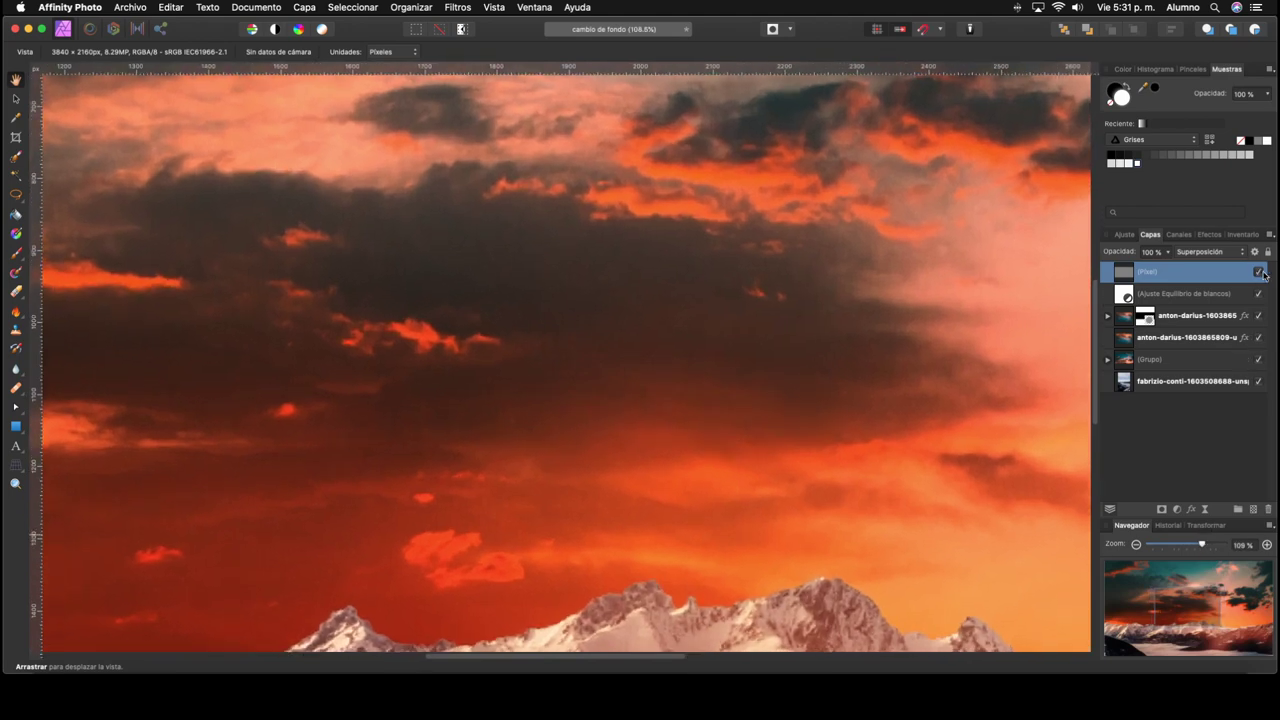
left_click(1213, 545)
left_click_drag(1210, 536, 1195, 544)
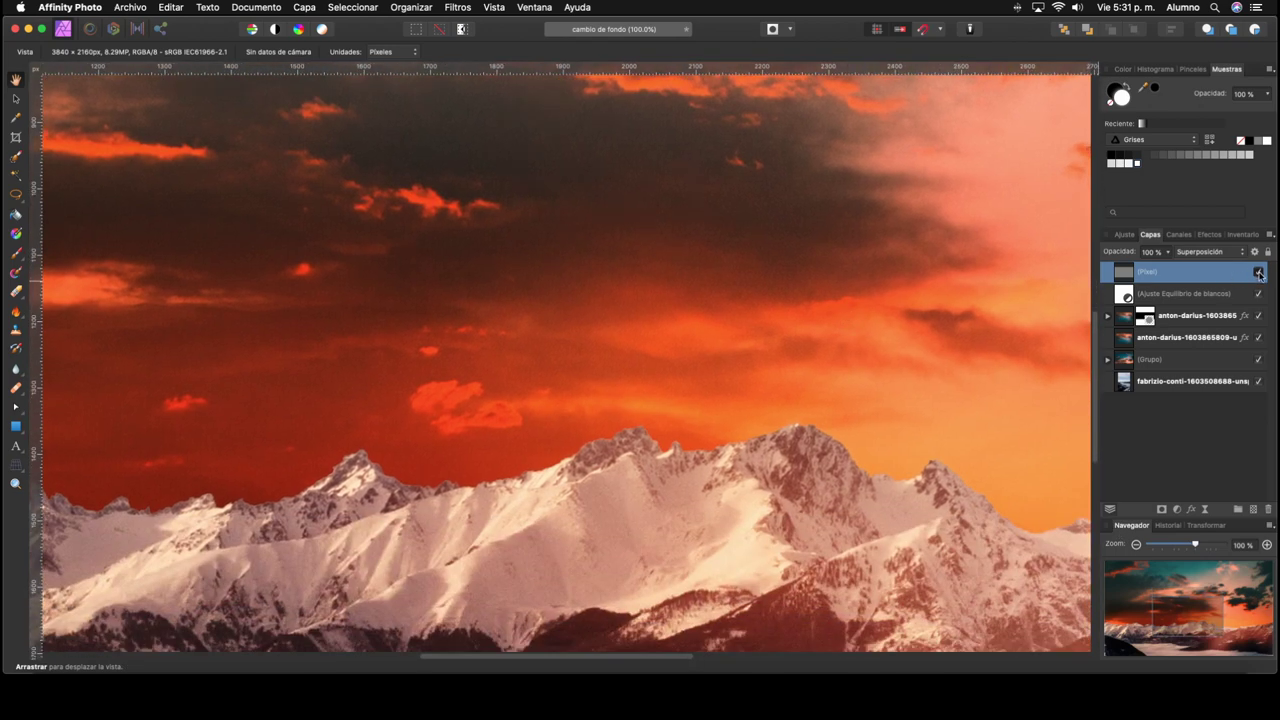
left_click(1258, 274)
key("super+0")
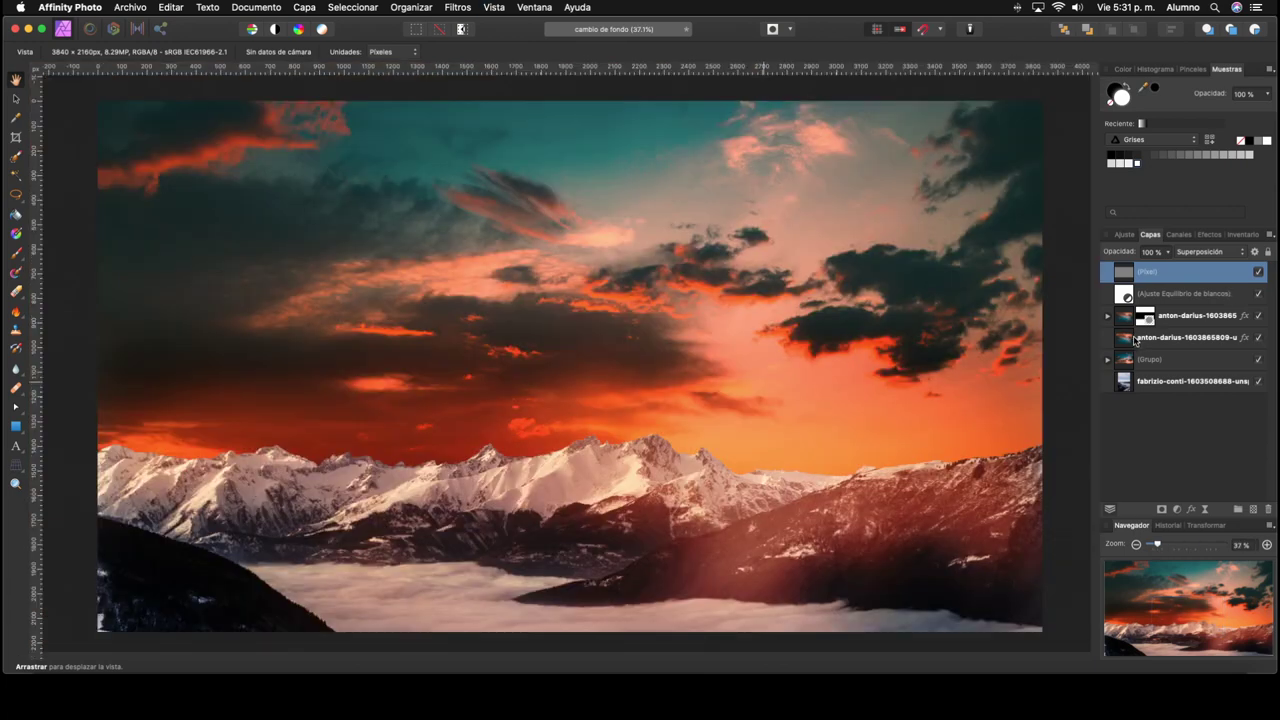
Duplicate the grain layer twice, merge the copies with Cmd+E, and save
key("super+j")
key("super+j")
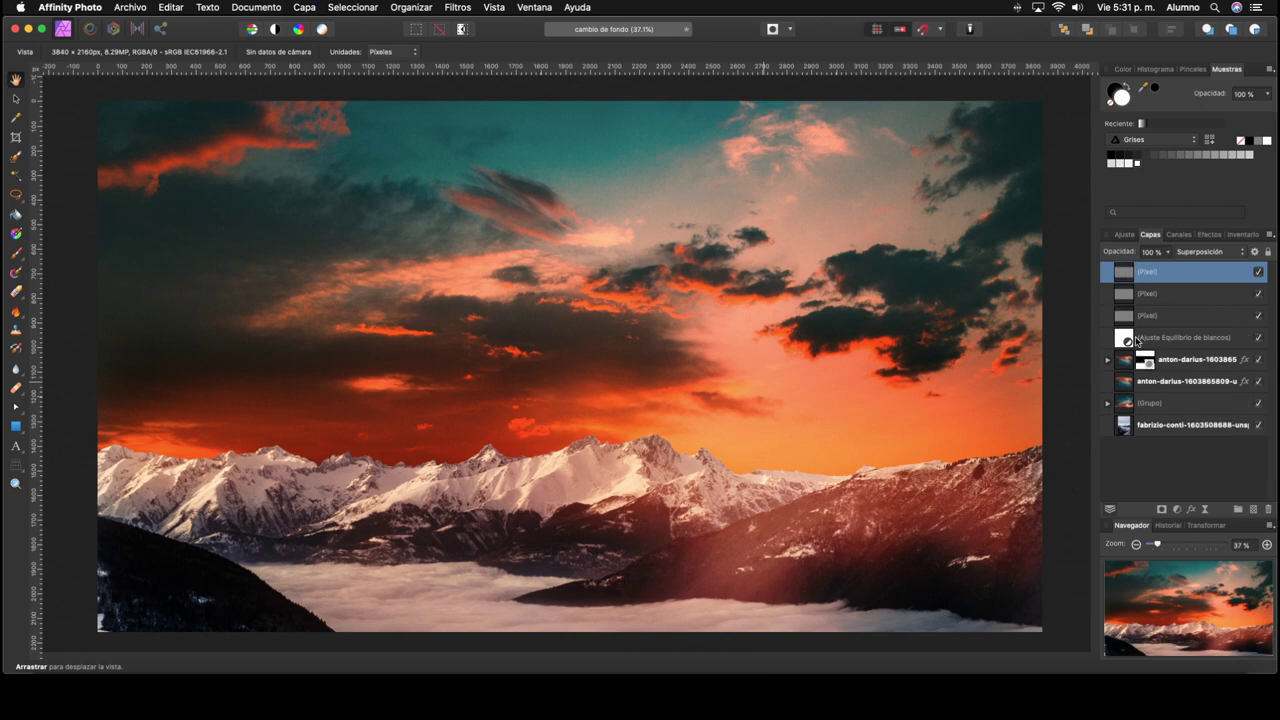
key("super+j")
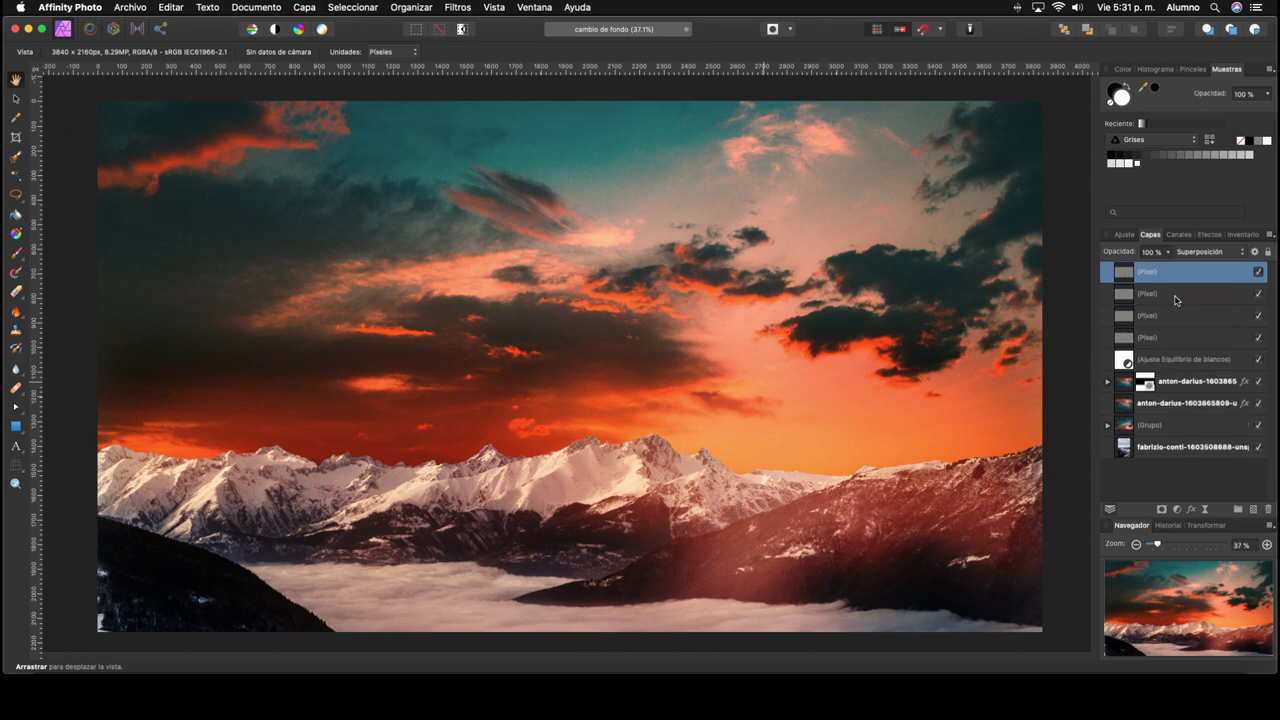
left_click(1165, 315, "shift")
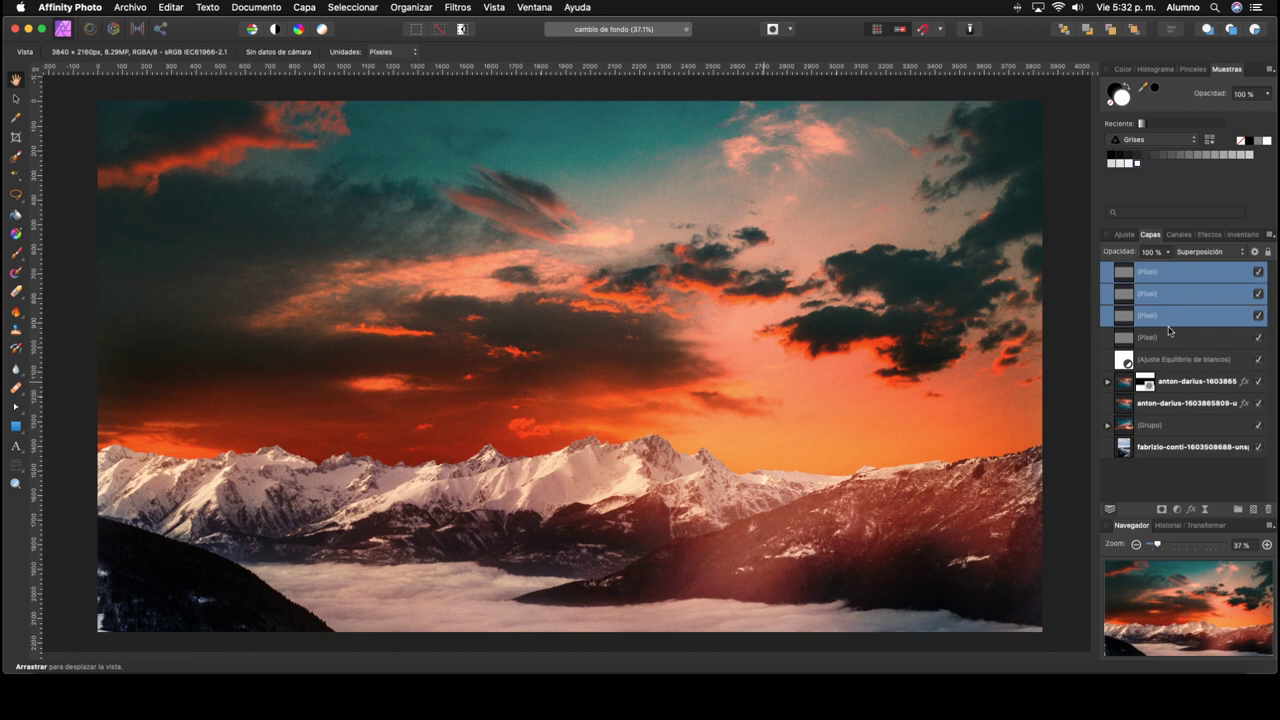
key("super+e")
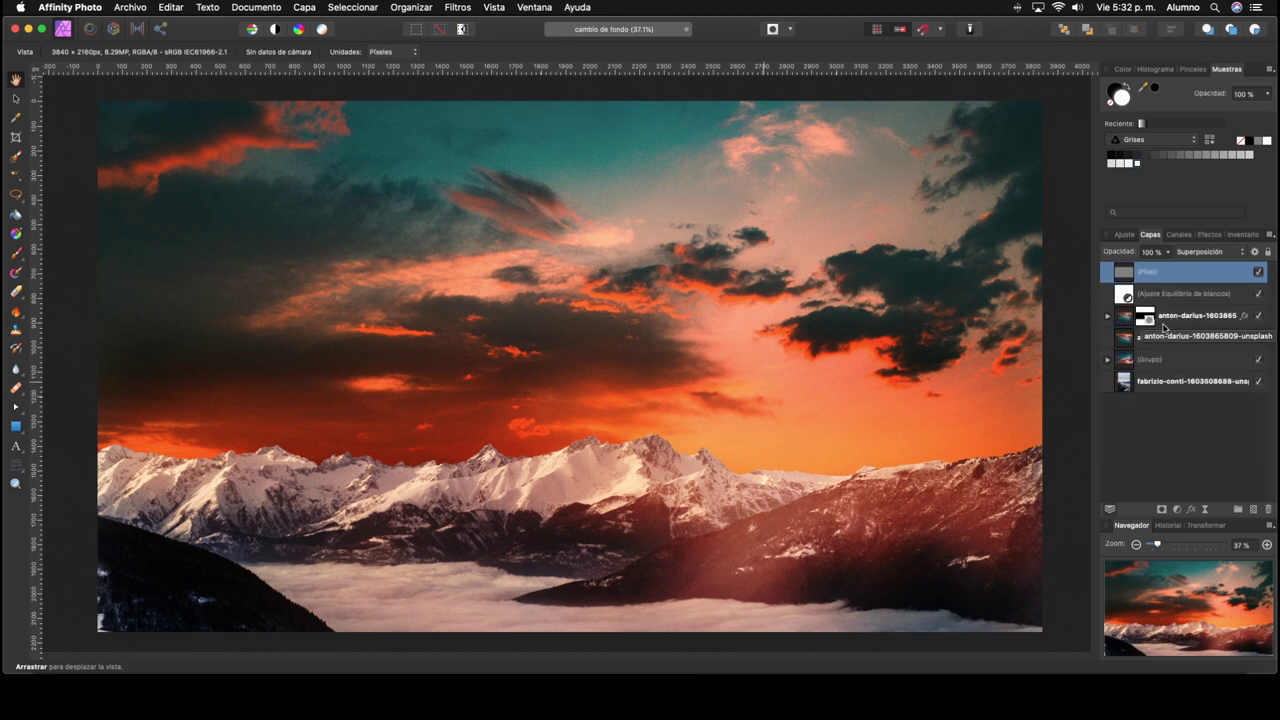
key("super+s")
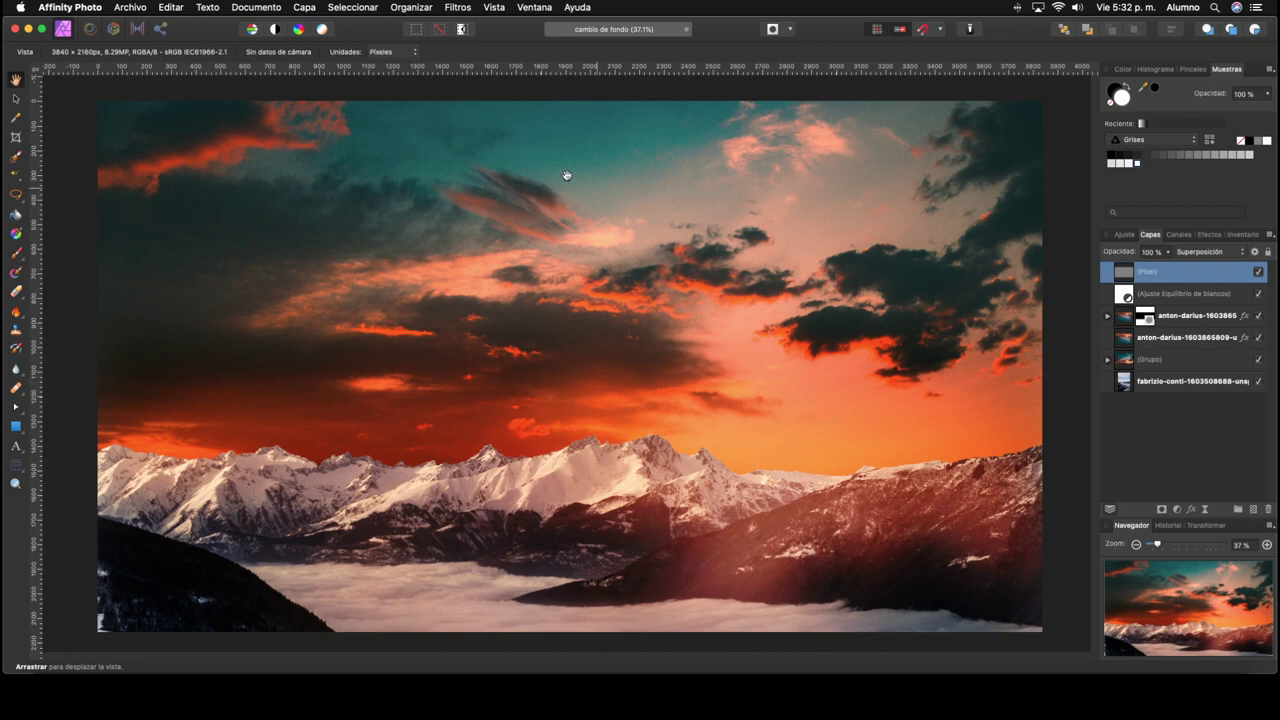
left_click(130, 8)
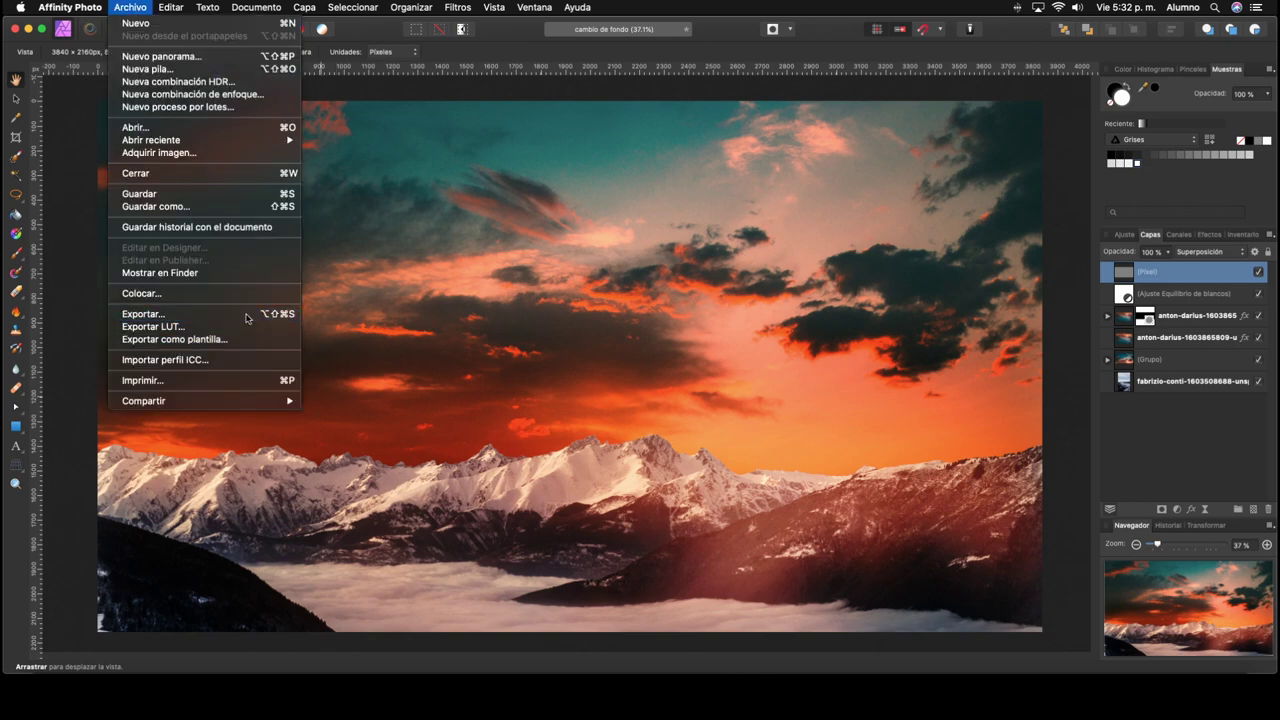
left_click(626, 290)
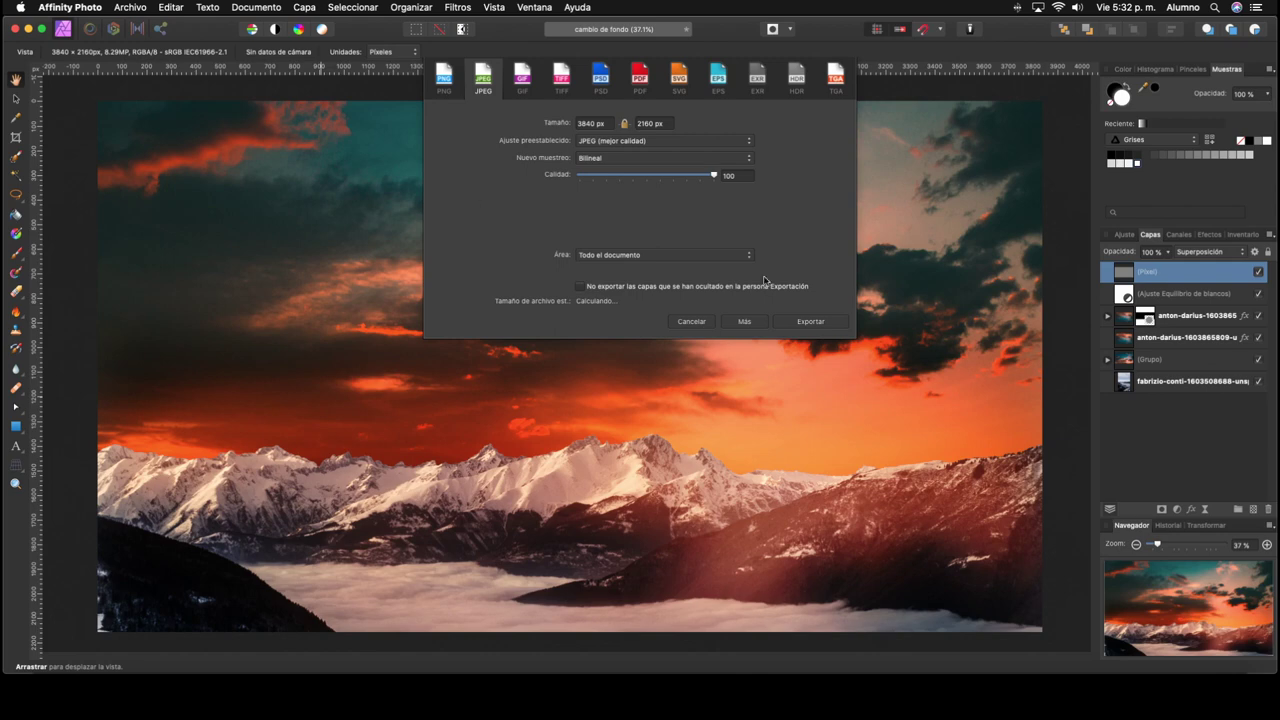
left_click(692, 322)
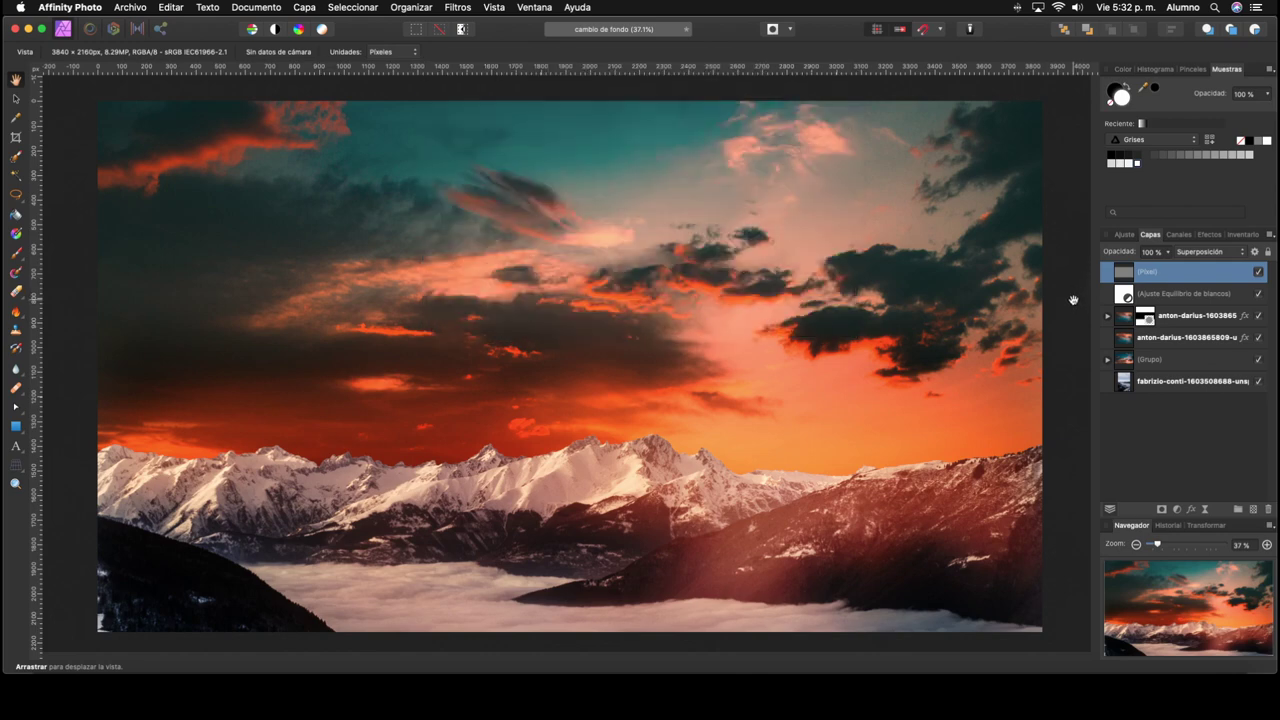
left_click(1193, 358, "shift")
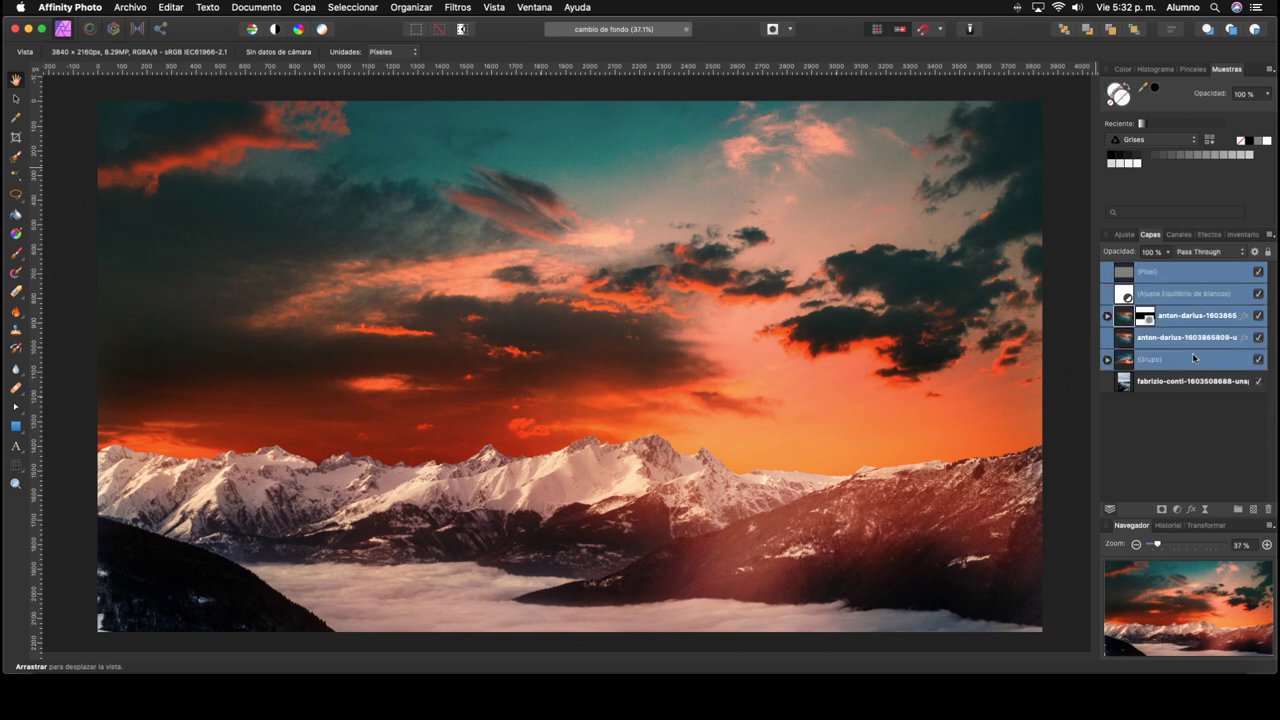
left_click(1259, 272)
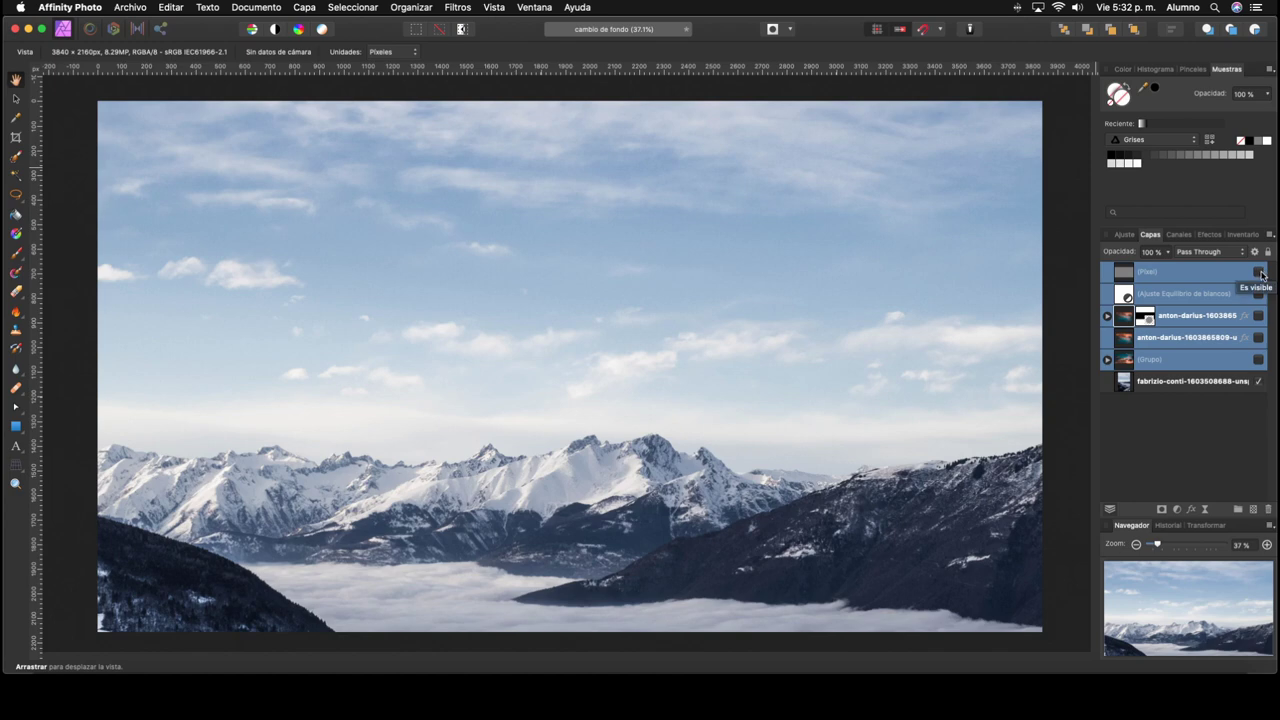
left_click(1259, 272)
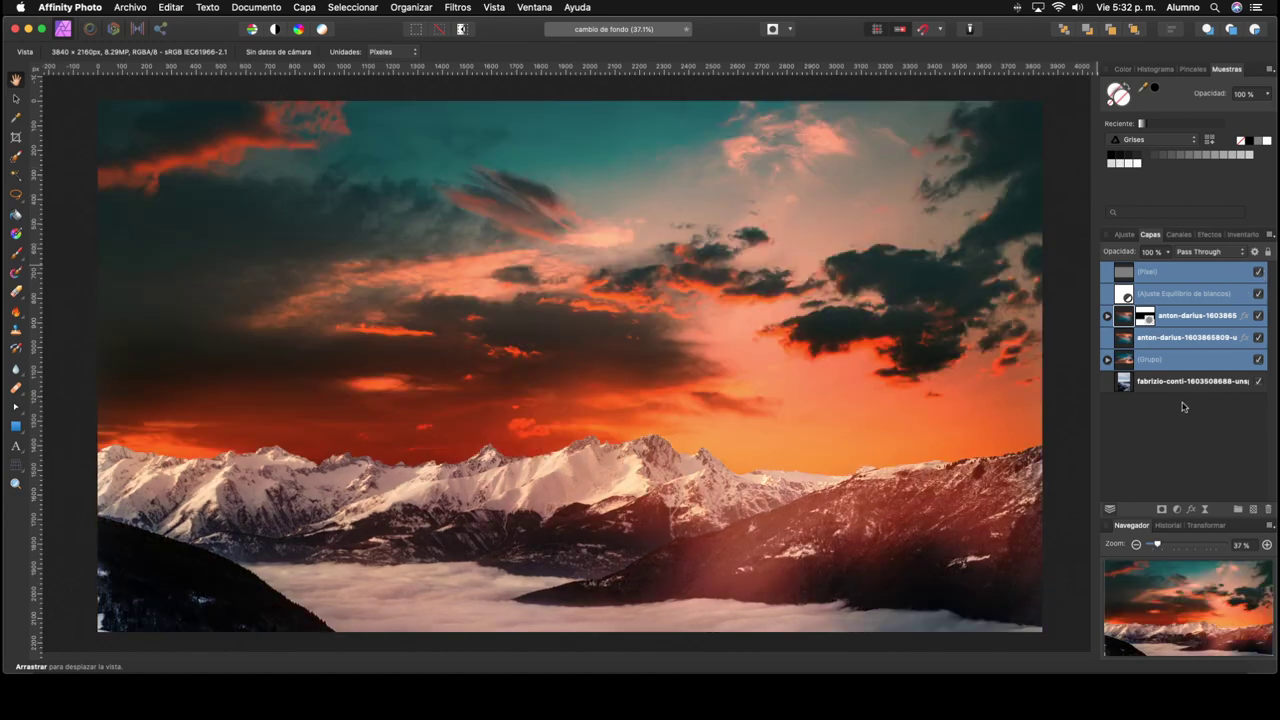
left_click(1182, 424)
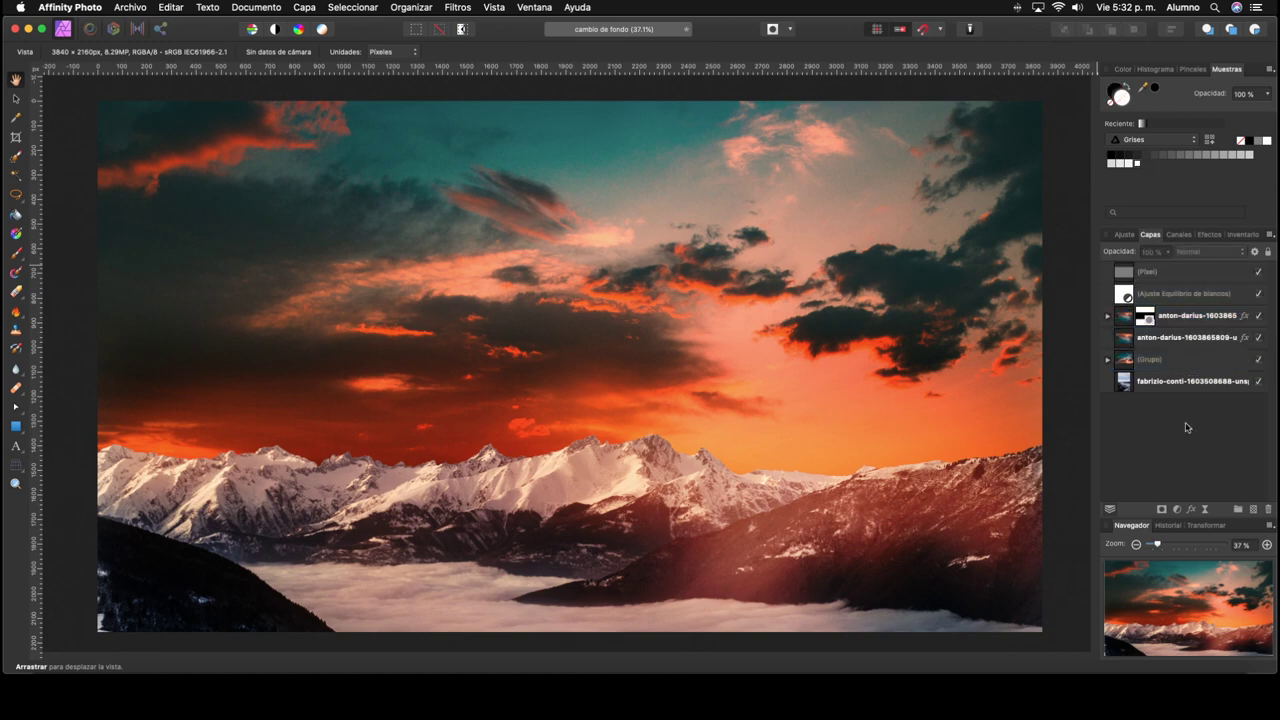